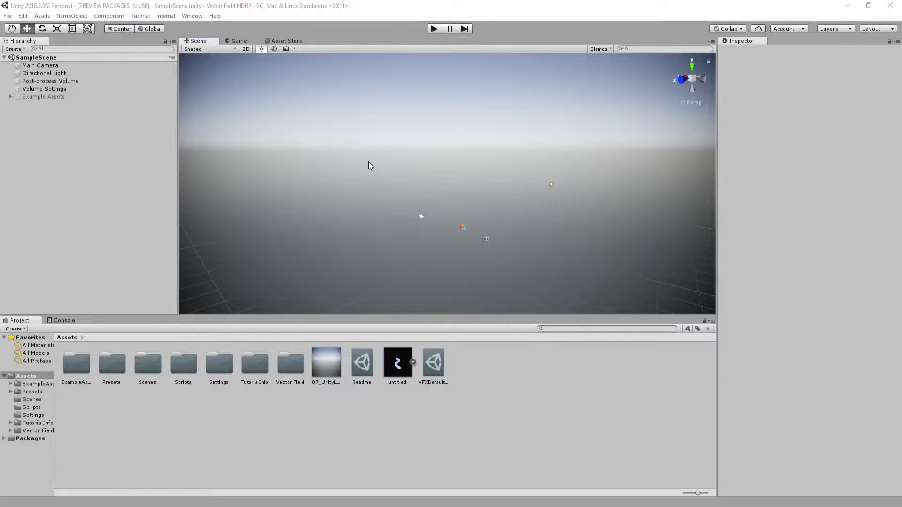
Step: Open the Vector Field window, dock it beside the Scene view and narrow it to enlarge the scene
{"action": "left_click", "coordinate": [192, 16]}
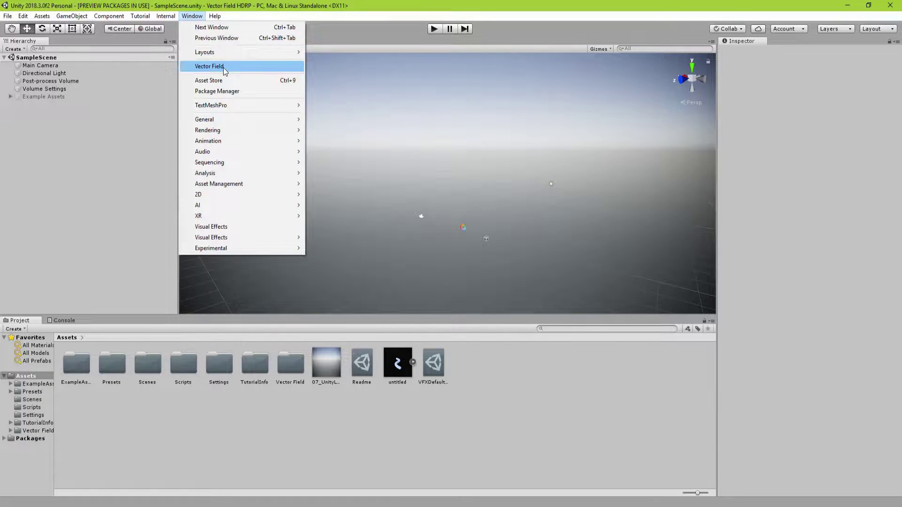
{"action": "left_click", "coordinate": [210, 67]}
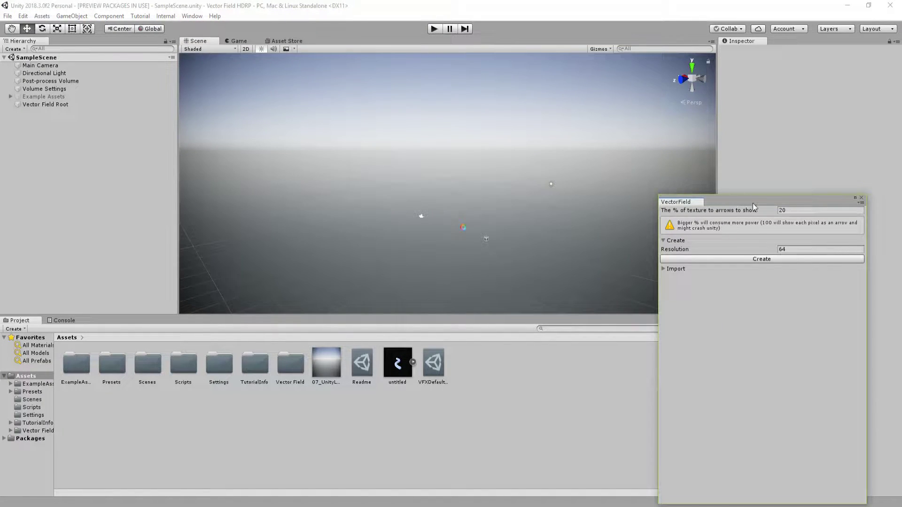
{"action": "left_click_drag", "start_coordinate": [754, 204], "coordinate": [771, 112]}
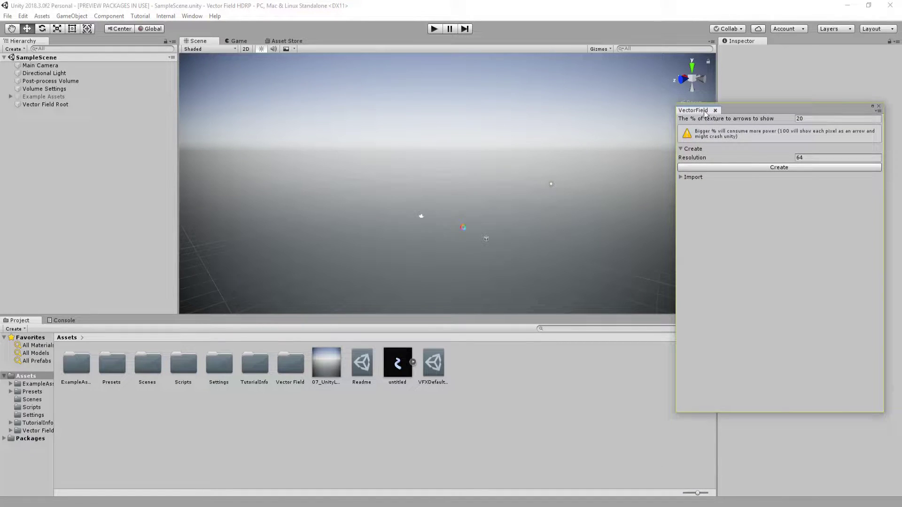
{"action": "left_click_drag", "start_coordinate": [705, 113], "coordinate": [642, 103]}
{"action": "left_click_drag", "start_coordinate": [538, 133], "coordinate": [556, 133]}
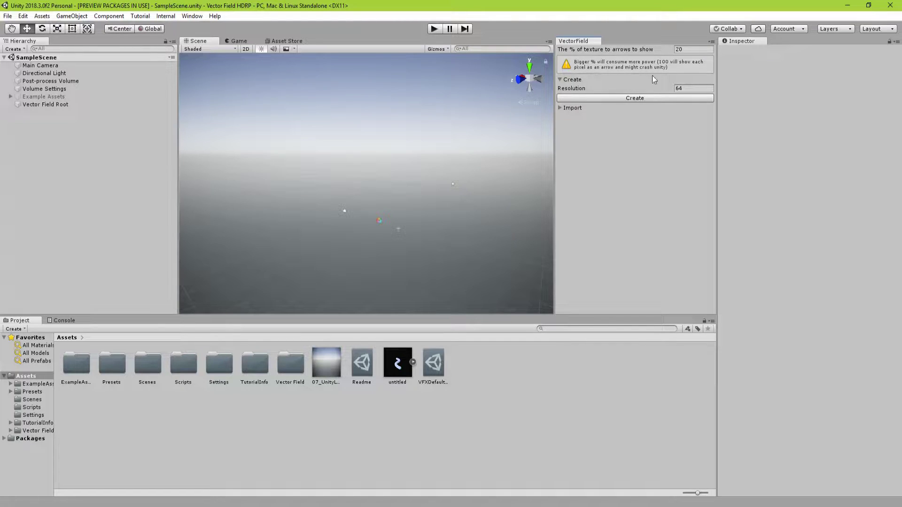
Step: Import the 07_UnityLogo64 3D texture as a vector field, inspect its arrows in the scene and return to the main page
{"action": "left_click", "coordinate": [560, 109]}
{"action": "left_click", "coordinate": [561, 108]}
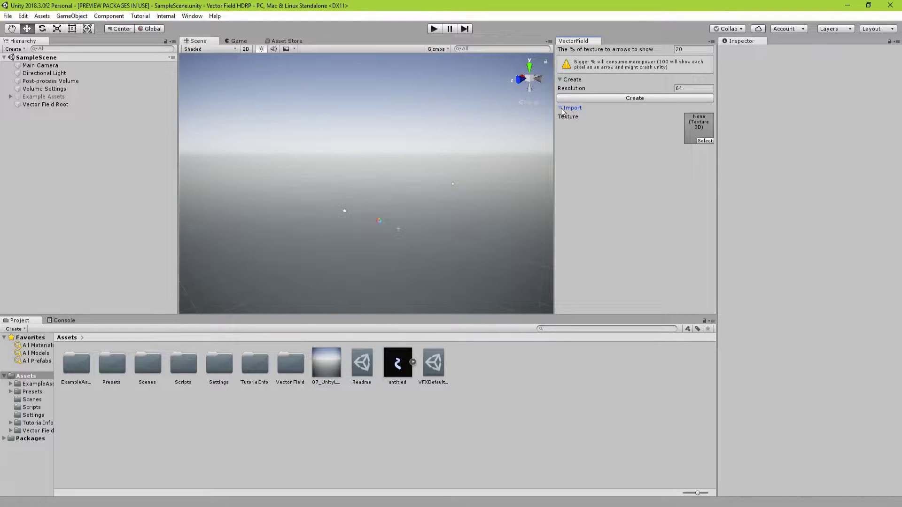
{"action": "left_click", "coordinate": [706, 141]}
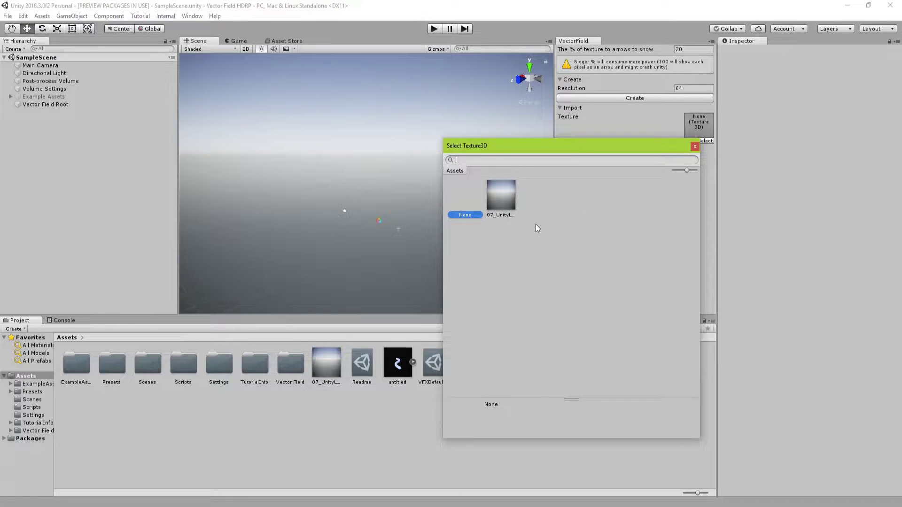
{"action": "left_click", "coordinate": [500, 197]}
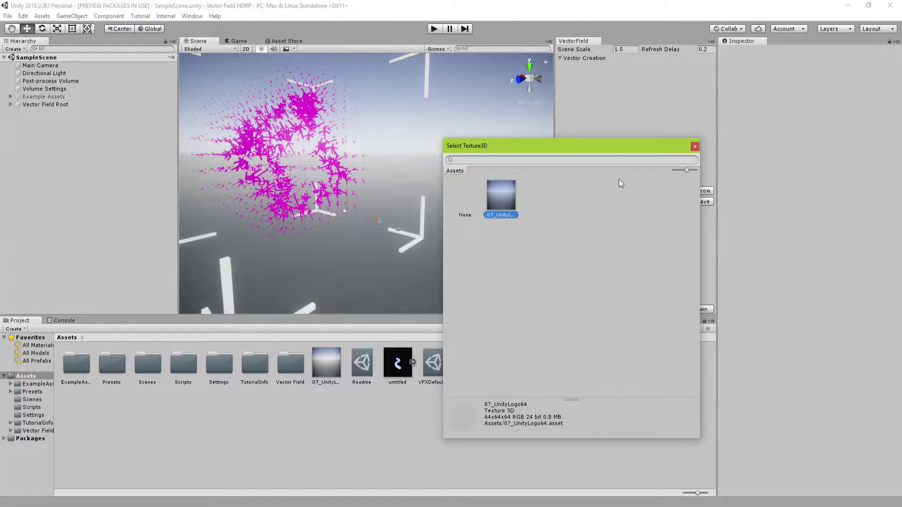
{"action": "left_click", "coordinate": [694, 147]}
{"action": "left_click_drag", "start_coordinate": [542, 154], "coordinate": [464, 141], "text": "alt"}
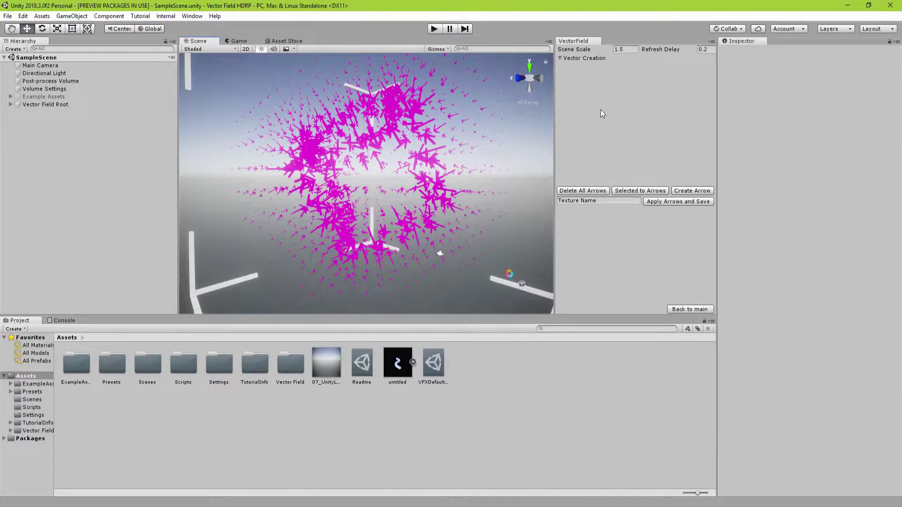
{"action": "left_click", "coordinate": [703, 310]}
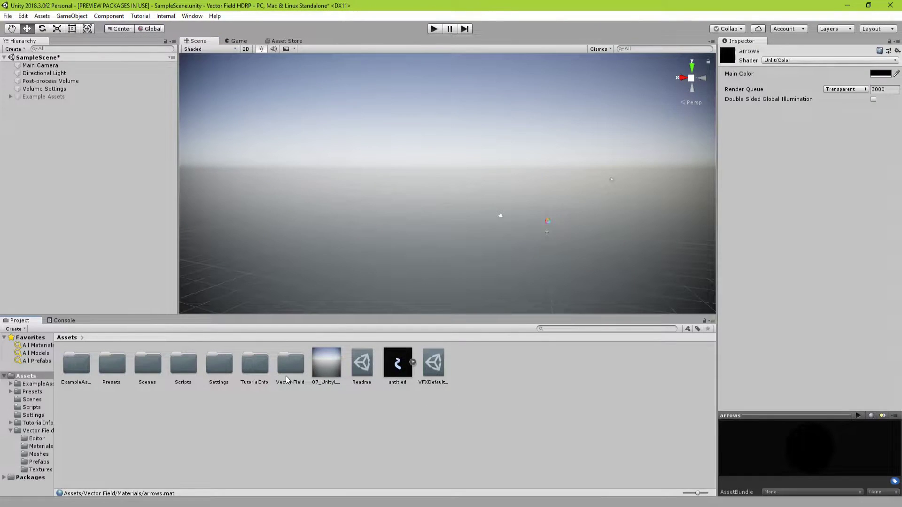
Step: Assign the Unlit/Color shader to the arrows material in Vector Field/Materials and set its render queue to Transparent
{"action": "double_click", "coordinate": [283, 380]}
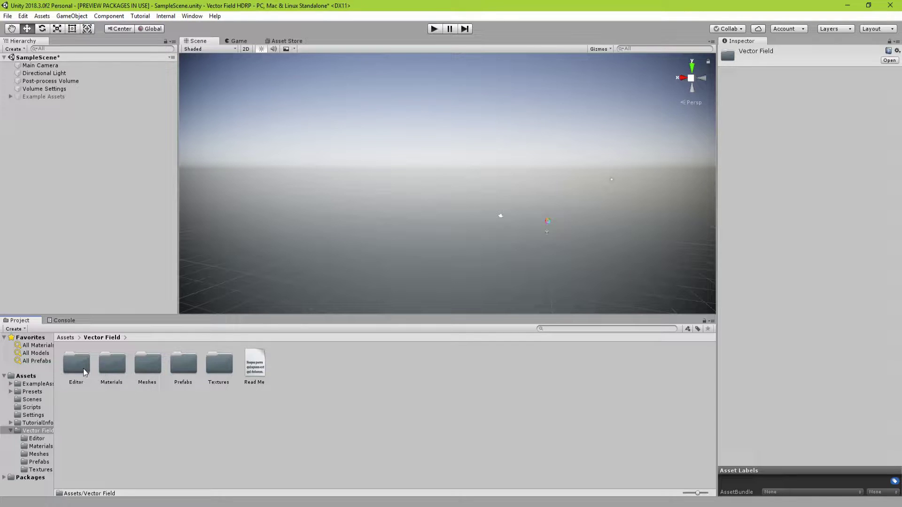
{"action": "double_click", "coordinate": [109, 365]}
{"action": "left_click", "coordinate": [73, 367]}
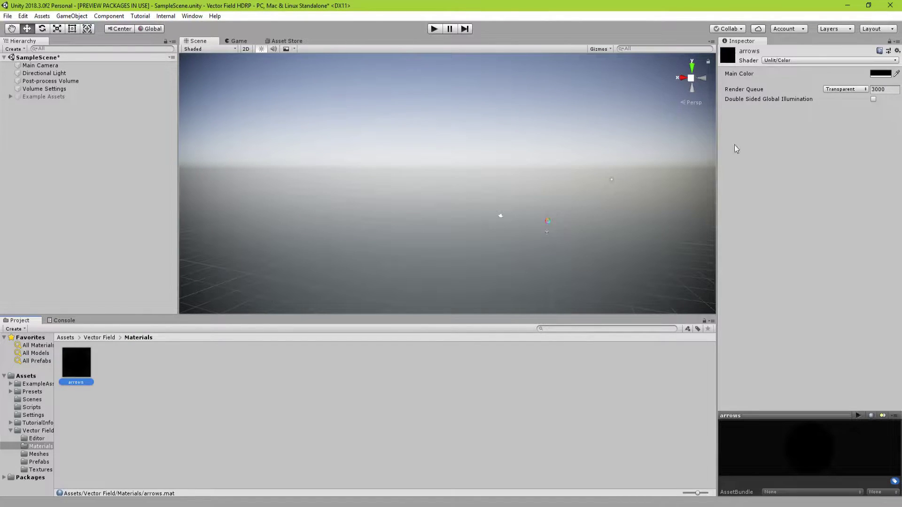
{"action": "left_click", "coordinate": [771, 61]}
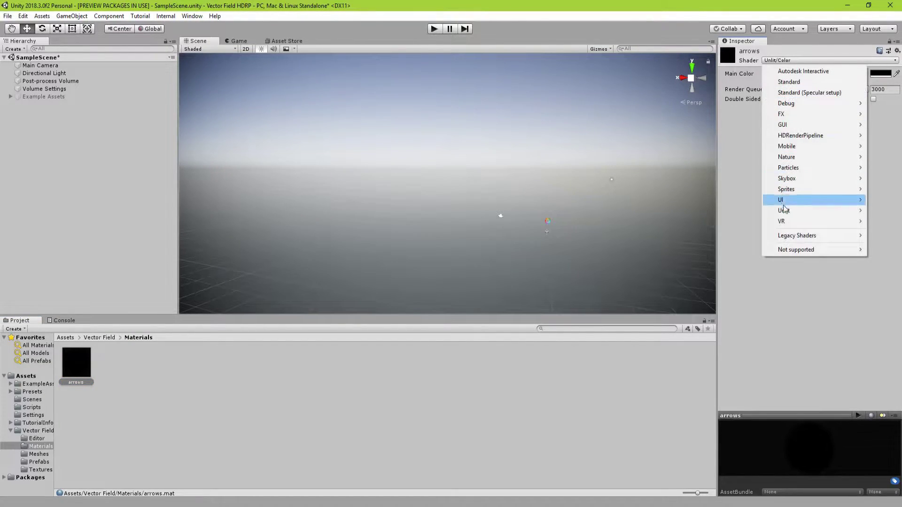
{"action": "mouse_move", "coordinate": [785, 210]}
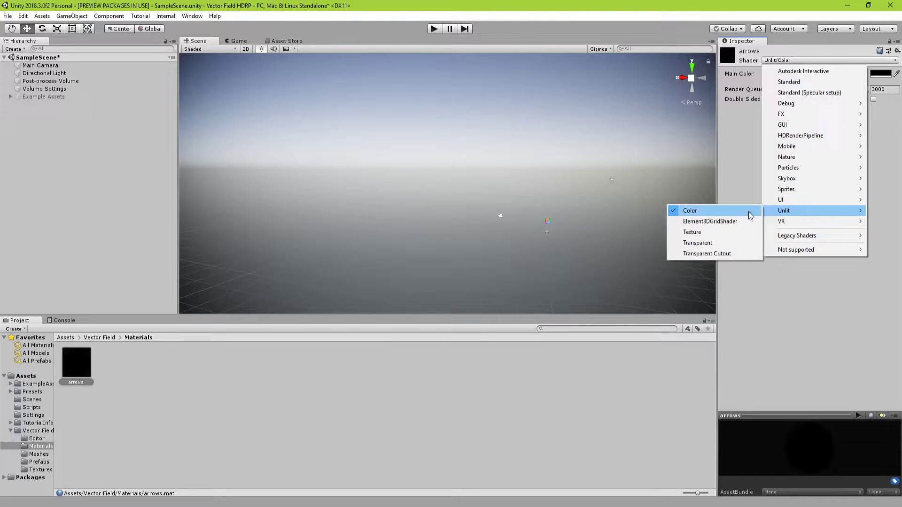
{"action": "left_click", "coordinate": [718, 212]}
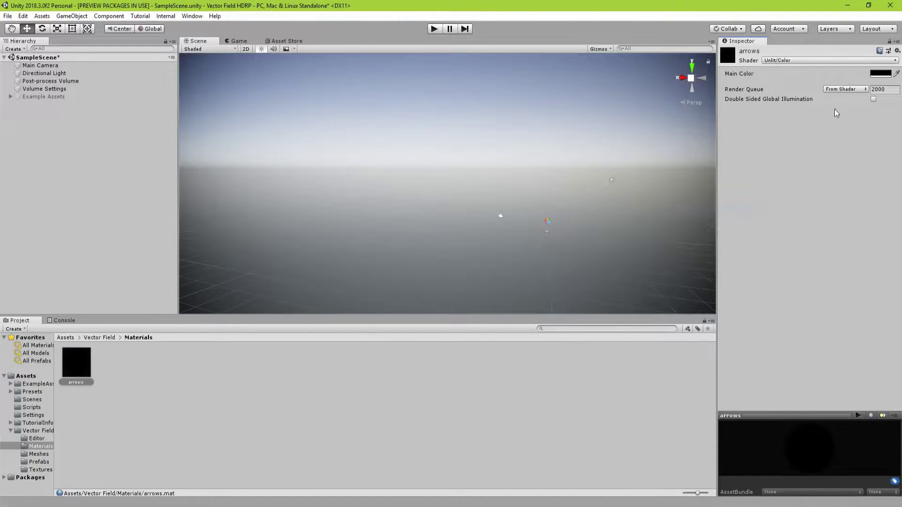
{"action": "left_click", "coordinate": [835, 90]}
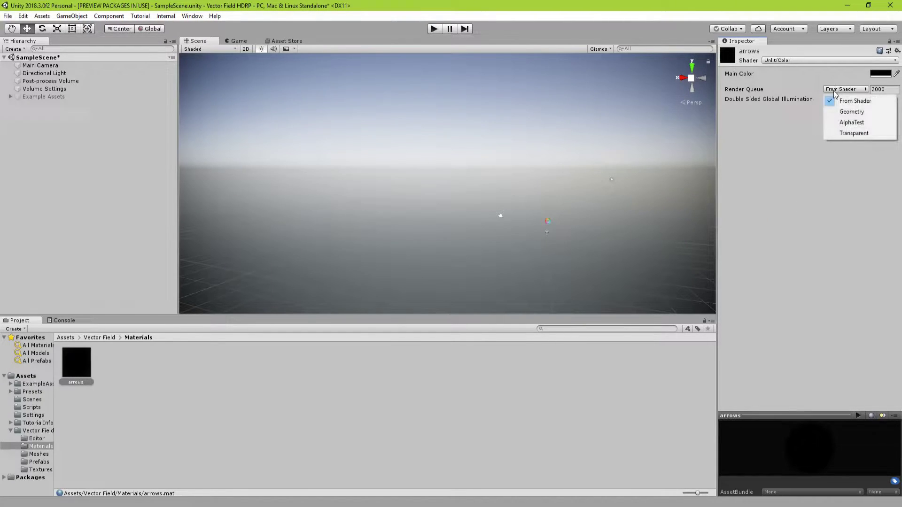
{"action": "left_click", "coordinate": [869, 130]}
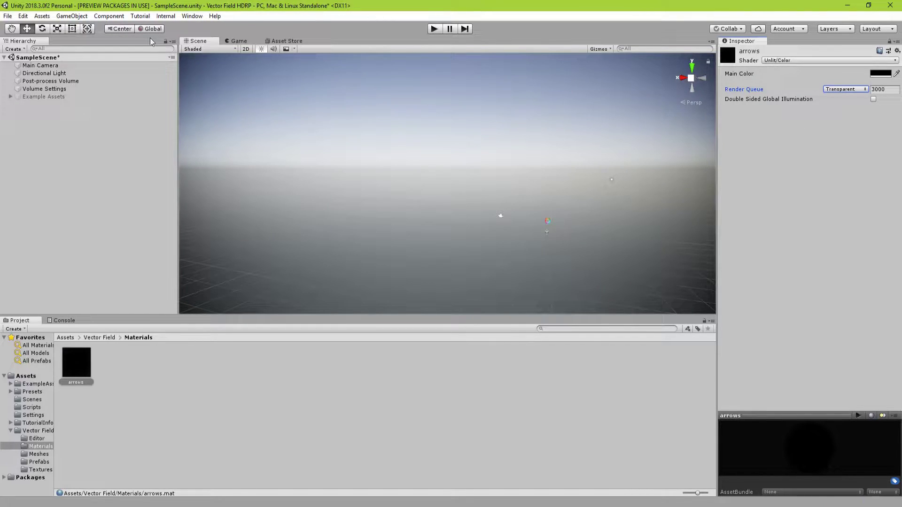
Step: Reopen the Vector Field window and import the 07_UnityLogo64 3D texture into the scene
{"action": "left_click", "coordinate": [192, 16]}
{"action": "left_click", "coordinate": [209, 67]}
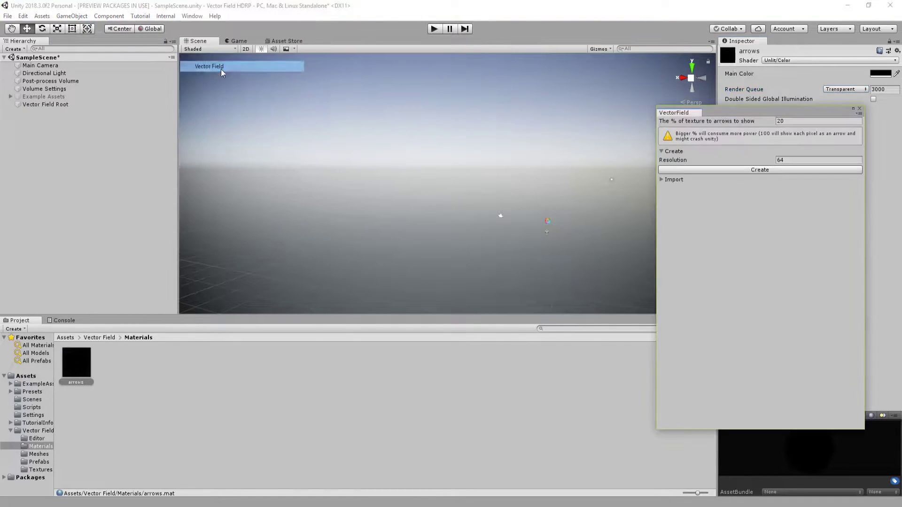
{"action": "left_click", "coordinate": [662, 180]}
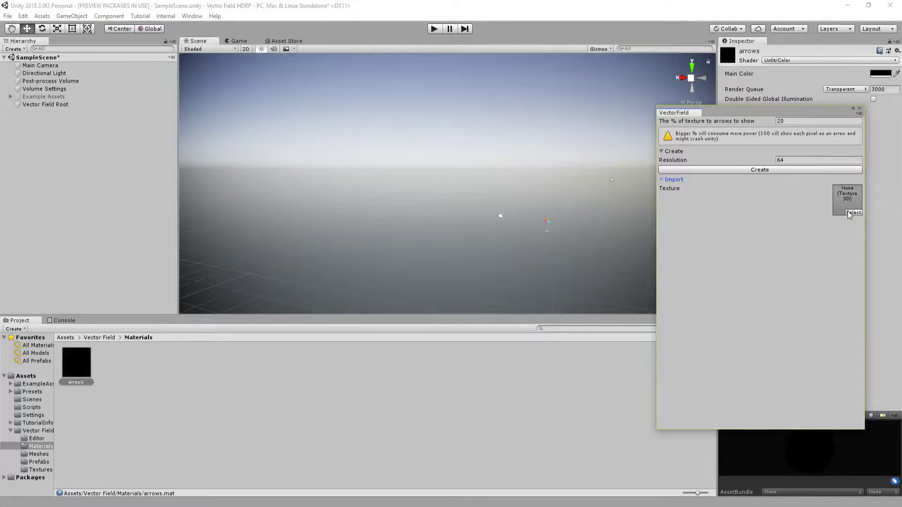
{"action": "left_click", "coordinate": [852, 213]}
{"action": "left_click", "coordinate": [552, 230]}
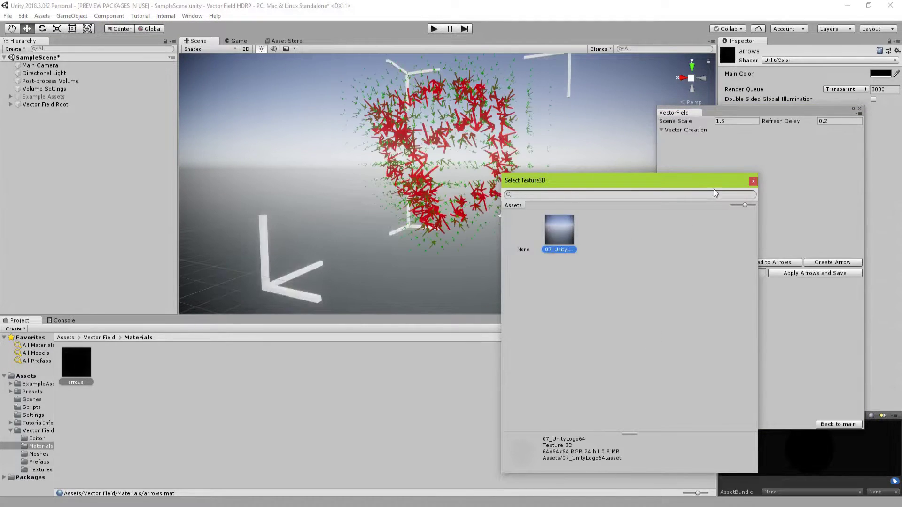
{"action": "left_click", "coordinate": [753, 181]}
Step: Create a new arrow in the vector field and select it from its Vector Creation entry
{"action": "left_click_drag", "start_coordinate": [613, 173], "coordinate": [559, 190], "text": "alt"}
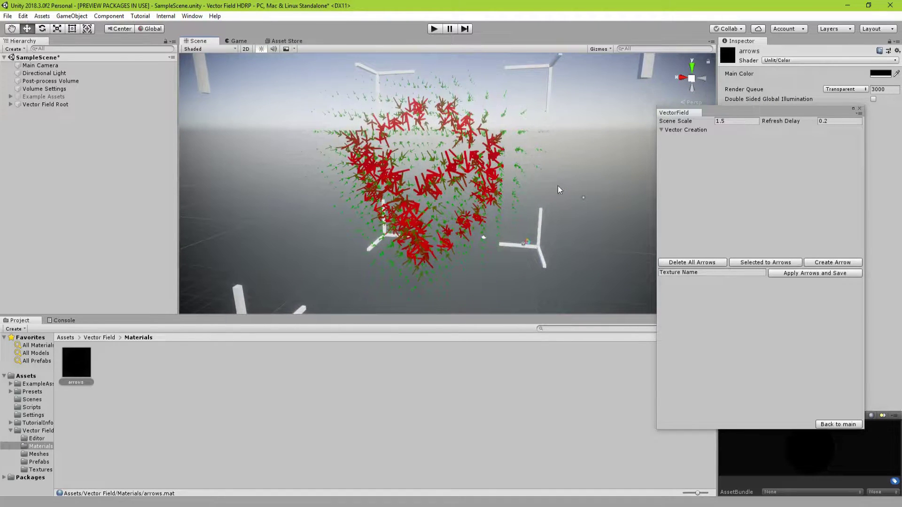
{"action": "left_click", "coordinate": [818, 264]}
{"action": "left_click_drag", "start_coordinate": [598, 224], "coordinate": [357, 183], "text": "alt"}
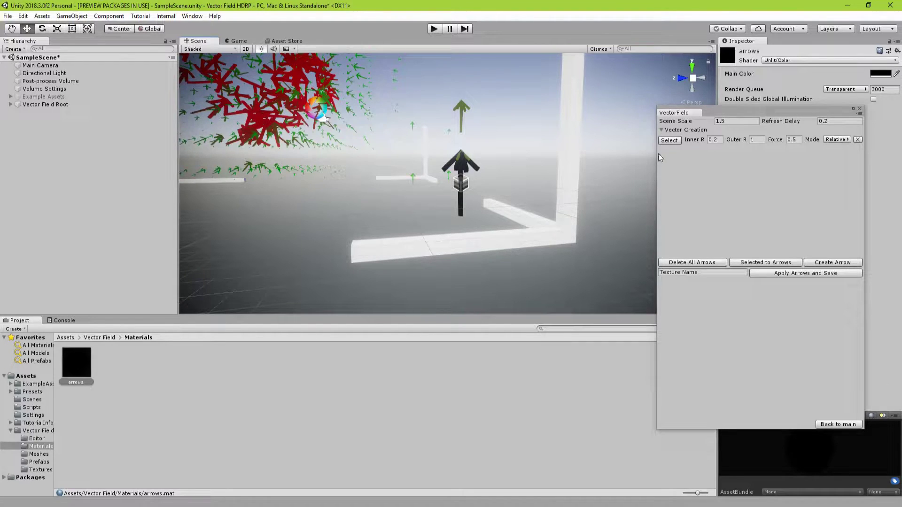
{"action": "left_click", "coordinate": [672, 142]}
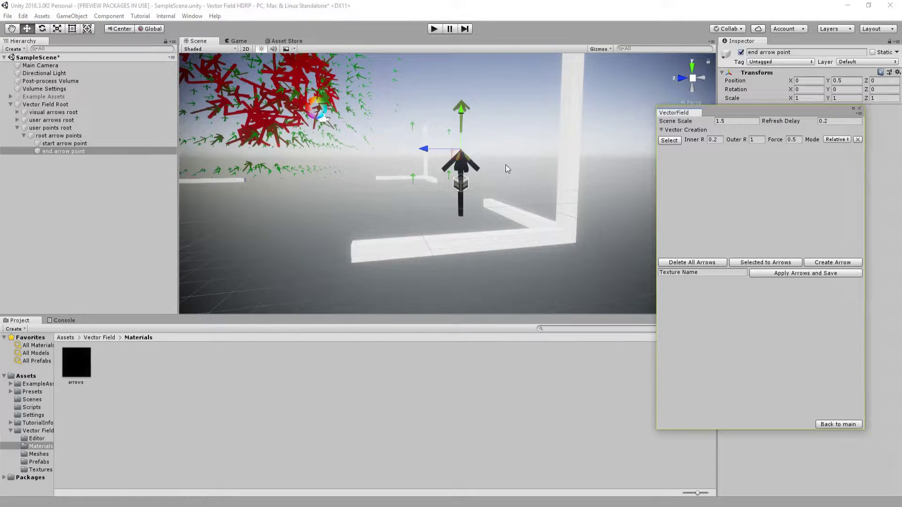
Step: Dock the Vector Field window beside the Scene view, widen the scene slightly and reselect the created arrow
{"action": "left_click_drag", "start_coordinate": [720, 114], "coordinate": [685, 94]}
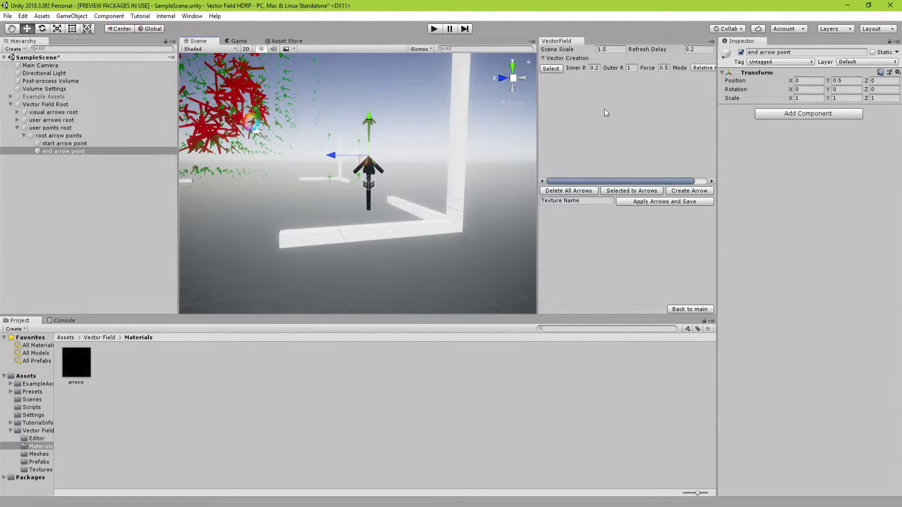
{"action": "left_click_drag", "start_coordinate": [536, 112], "coordinate": [549, 89]}
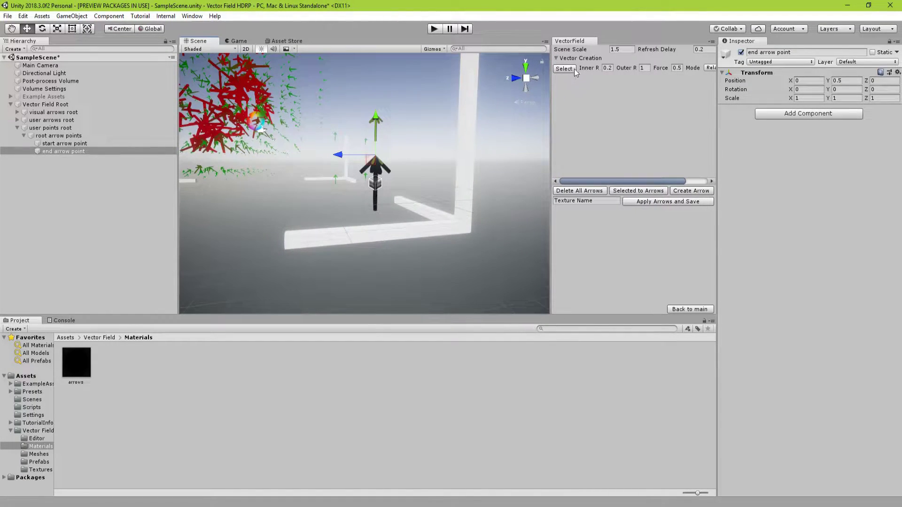
{"action": "left_click", "coordinate": [566, 71]}
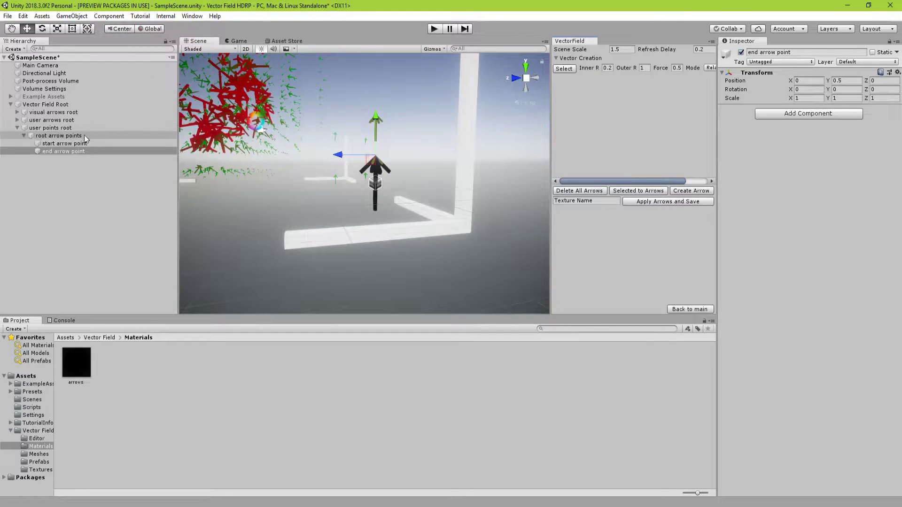
Step: Reposition the created arrow's start point, and move its end point horizontally toward the imported logo arrows
{"action": "left_click", "coordinate": [65, 143]}
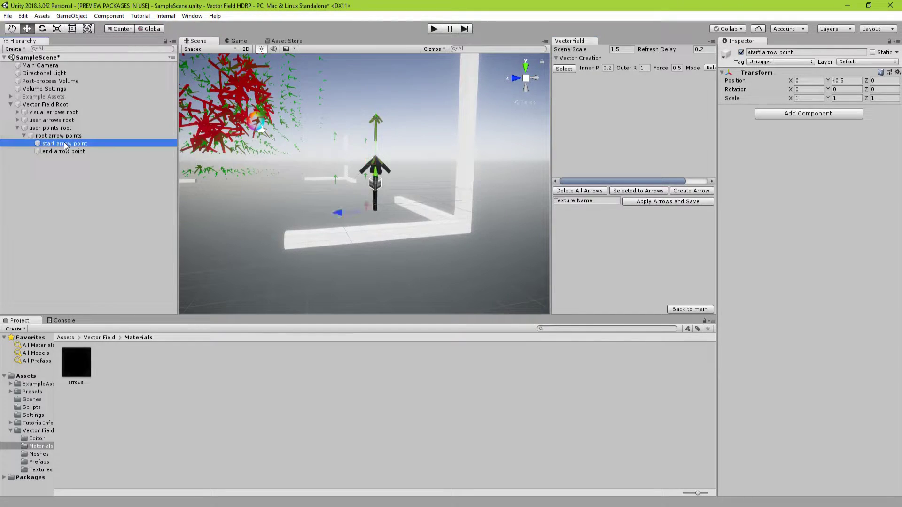
{"action": "left_click_drag", "start_coordinate": [372, 213], "coordinate": [335, 201]}
{"action": "left_click", "coordinate": [89, 150]}
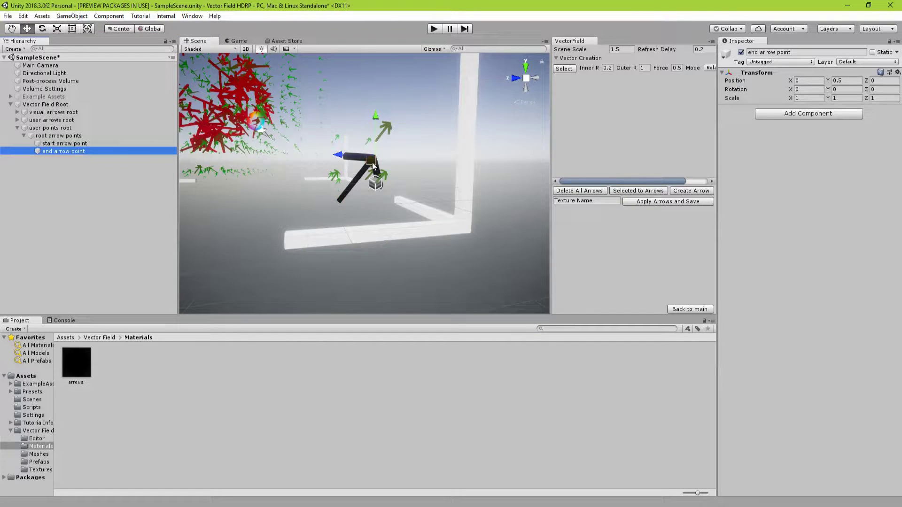
{"action": "middle_click_drag", "start_coordinate": [373, 174], "coordinate": [395, 235]}
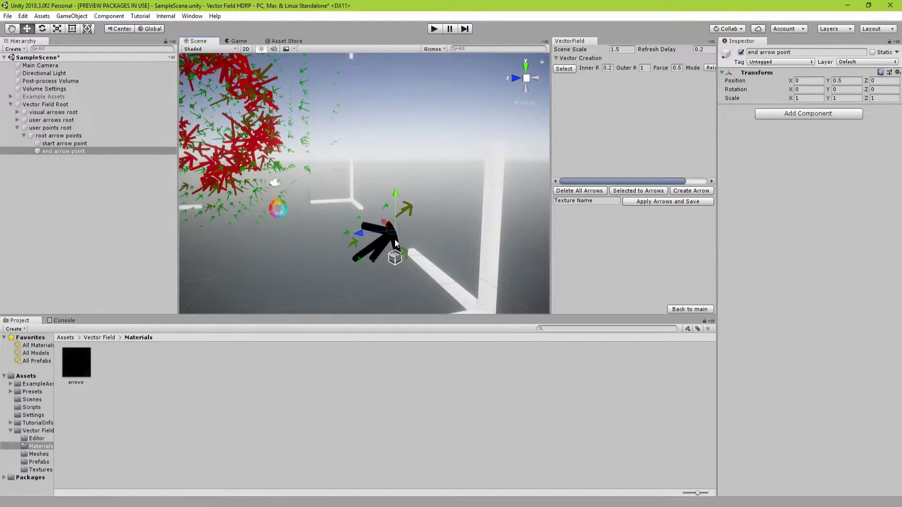
{"action": "left_click_drag", "start_coordinate": [396, 236], "coordinate": [307, 212]}
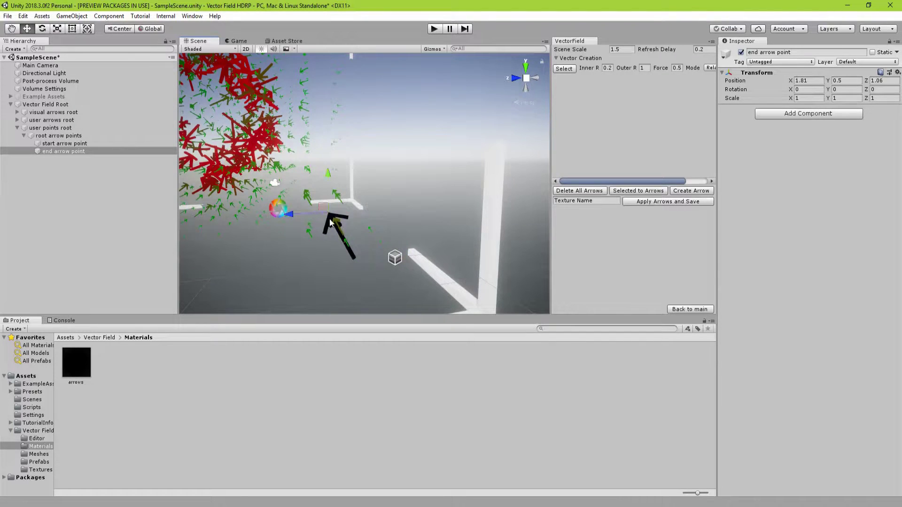
Step: Move the arrow's start and end points together into the logo field, with the end point at about X 5.37, Y 4.214, Z 3.8
{"action": "middle_click_drag", "start_coordinate": [347, 221], "coordinate": [447, 224]}
{"action": "left_click", "coordinate": [83, 144], "text": "ctrl"}
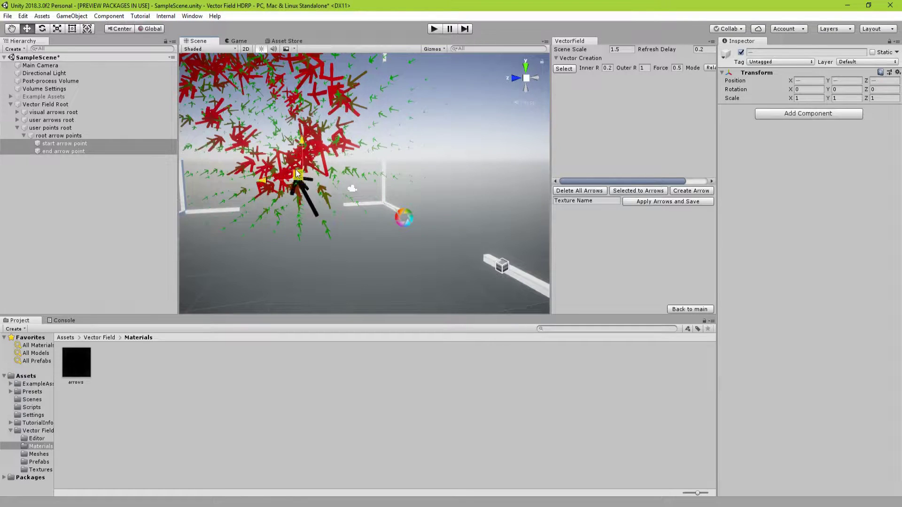
{"action": "middle_click_drag", "start_coordinate": [357, 212], "coordinate": [482, 252]}
{"action": "scroll", "coordinate": [390, 263], "scroll_direction": "up", "scroll_amount": 5}
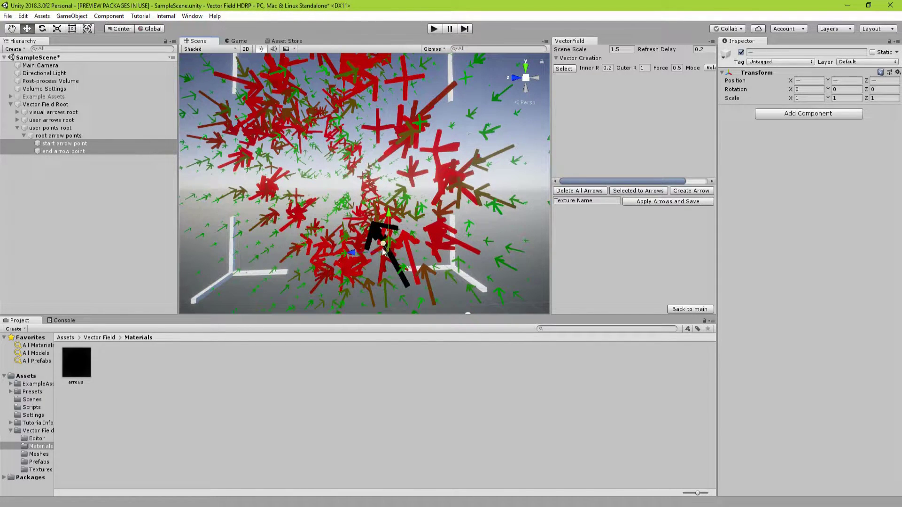
{"action": "left_click", "coordinate": [143, 177]}
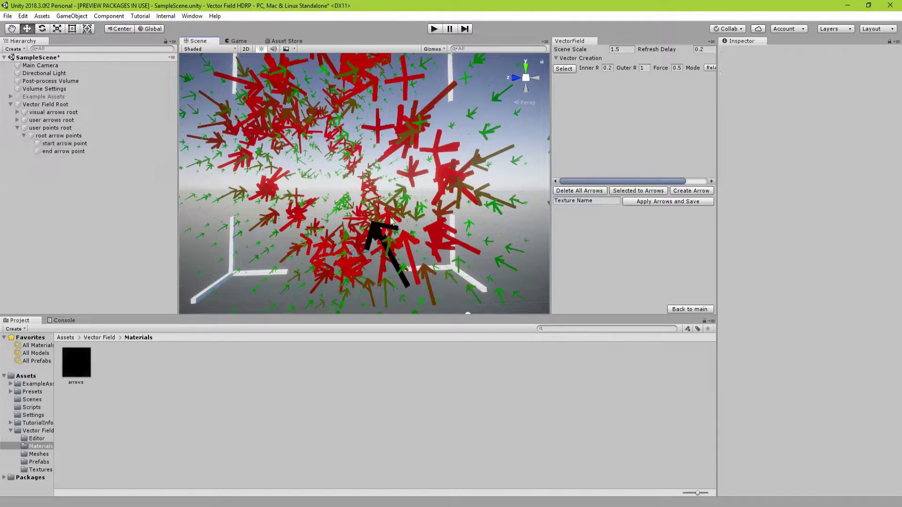
{"action": "left_click", "coordinate": [115, 150]}
{"action": "left_click", "coordinate": [110, 144], "text": "shift"}
{"action": "left_click_drag", "start_coordinate": [394, 215], "coordinate": [33, 189]}
{"action": "left_click_drag", "start_coordinate": [391, 185], "coordinate": [467, 184]}
Step: Move only the arrow's end point to about X 4.71, Y 4.214, Z 6.7 to lengthen and redirect the arrow
{"action": "right_click_drag", "start_coordinate": [364, 205], "coordinate": [417, 274]}
{"action": "left_click", "coordinate": [74, 151]}
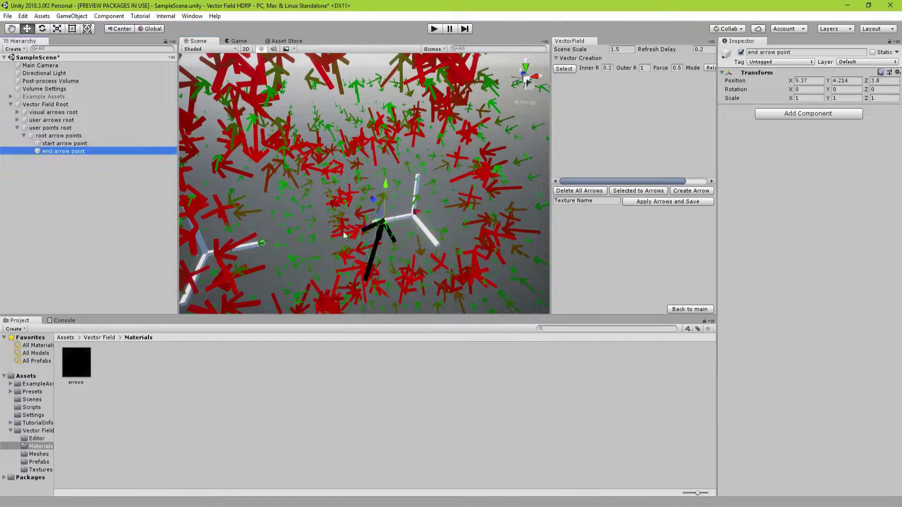
{"action": "left_click_drag", "start_coordinate": [378, 223], "coordinate": [327, 161]}
Step: Raise the created arrow's Force to 1.2
{"action": "right_click_drag", "start_coordinate": [328, 161], "coordinate": [432, 172]}
{"action": "middle_click_drag", "start_coordinate": [432, 172], "coordinate": [403, 168]}
{"action": "right_click_drag", "start_coordinate": [403, 168], "coordinate": [503, 113]}
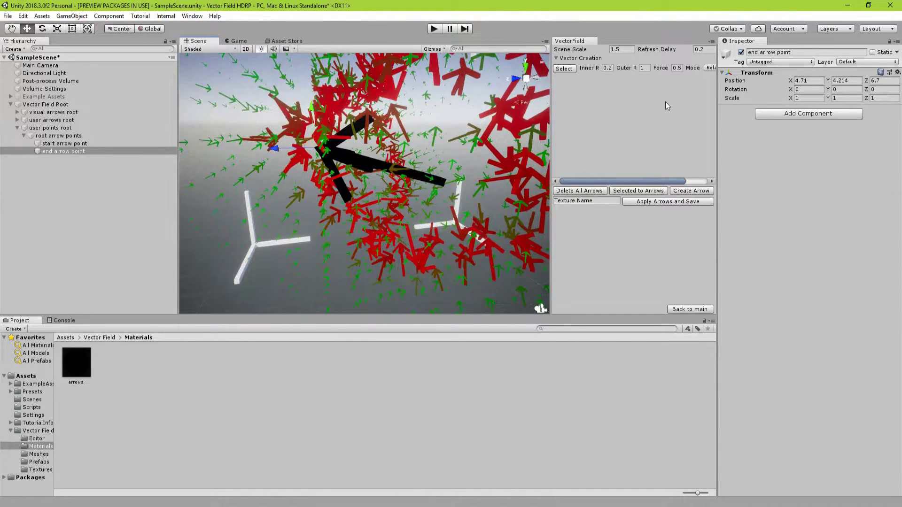
{"action": "left_click_drag", "start_coordinate": [666, 70], "coordinate": [676, 63]}
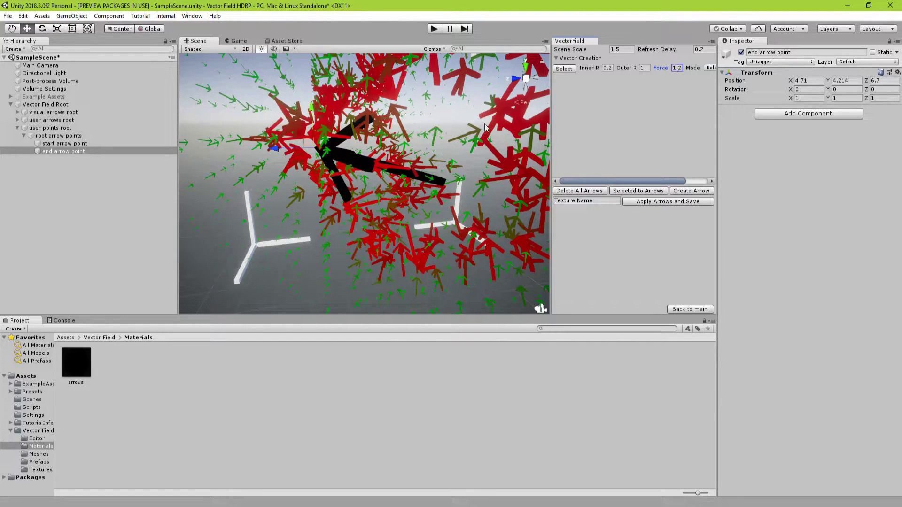
Step: Move the arrow's start point to about X 4.52, Y 4.34, Z 0.13 so the arrow runs nearly level through the logo field
{"action": "middle_click_drag", "start_coordinate": [461, 140], "coordinate": [457, 117]}
{"action": "left_click", "coordinate": [88, 144]}
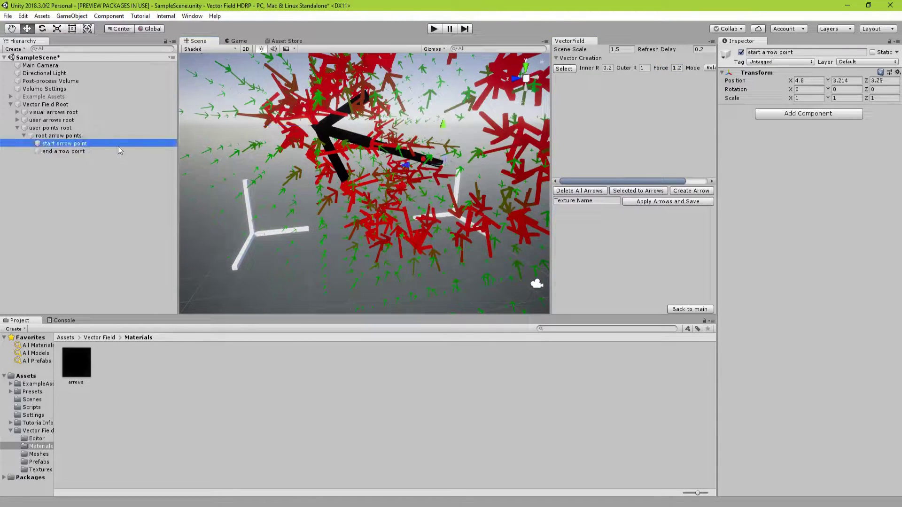
{"action": "left_click_drag", "start_coordinate": [442, 126], "coordinate": [449, 95]}
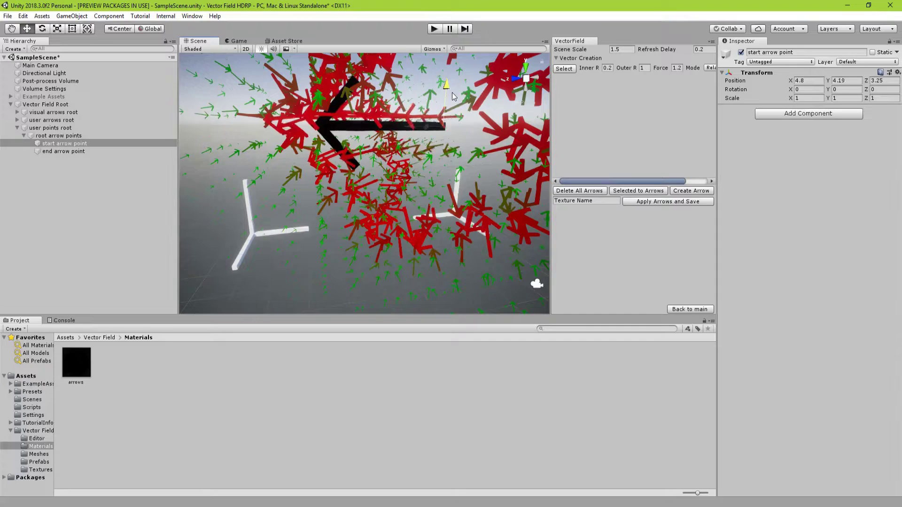
{"action": "scroll", "coordinate": [443, 113], "scroll_direction": "down", "scroll_amount": 2}
{"action": "middle_click_drag", "start_coordinate": [444, 117], "coordinate": [285, 215]}
{"action": "left_click_drag", "start_coordinate": [301, 205], "coordinate": [344, 203]}
{"action": "middle_click_drag", "start_coordinate": [343, 203], "coordinate": [455, 174]}
{"action": "left_click_drag", "start_coordinate": [455, 174], "coordinate": [368, 145], "text": "alt"}
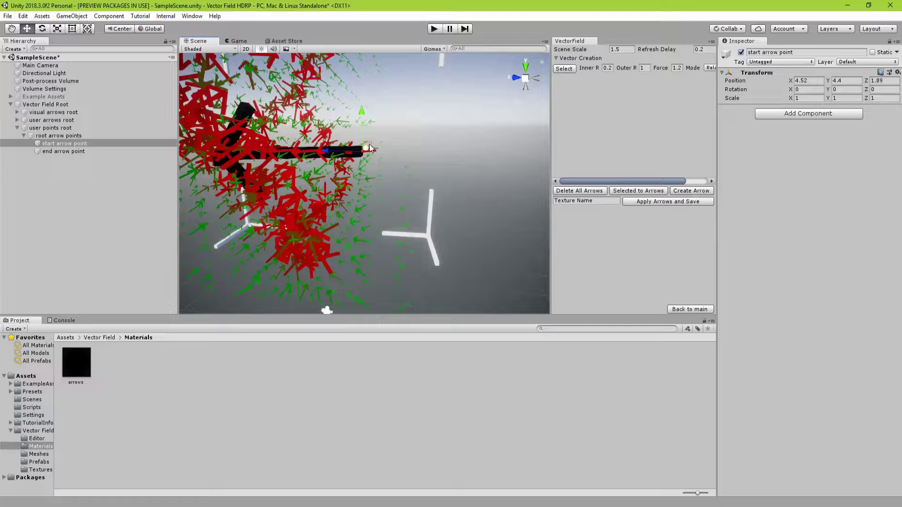
{"action": "left_click_drag", "start_coordinate": [373, 143], "coordinate": [429, 150]}
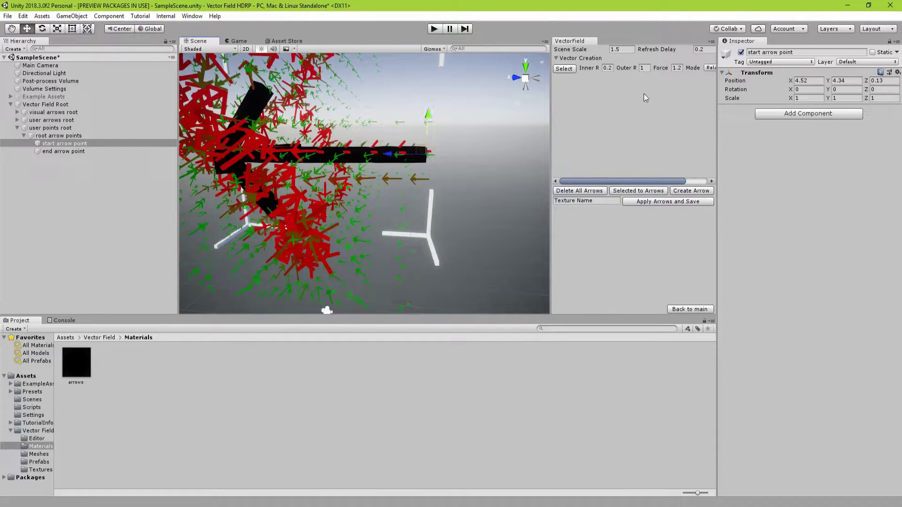
Step: Raise the created arrow's Outer Radius to 1.5 and inspect the widened flow around it
{"action": "left_click_drag", "start_coordinate": [627, 70], "coordinate": [636, 69]}
{"action": "scroll", "coordinate": [465, 141], "scroll_direction": "up", "scroll_amount": 3}
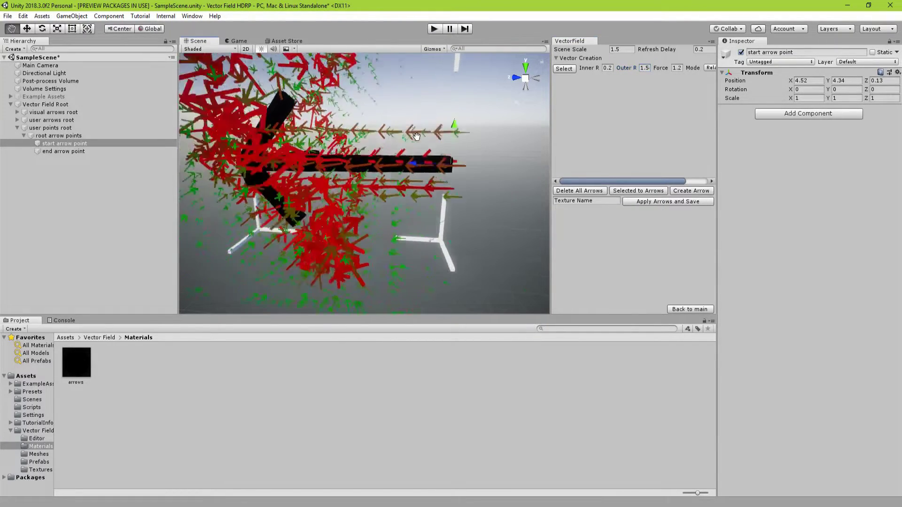
{"action": "left_click_drag", "start_coordinate": [465, 141], "coordinate": [407, 155], "text": "alt"}
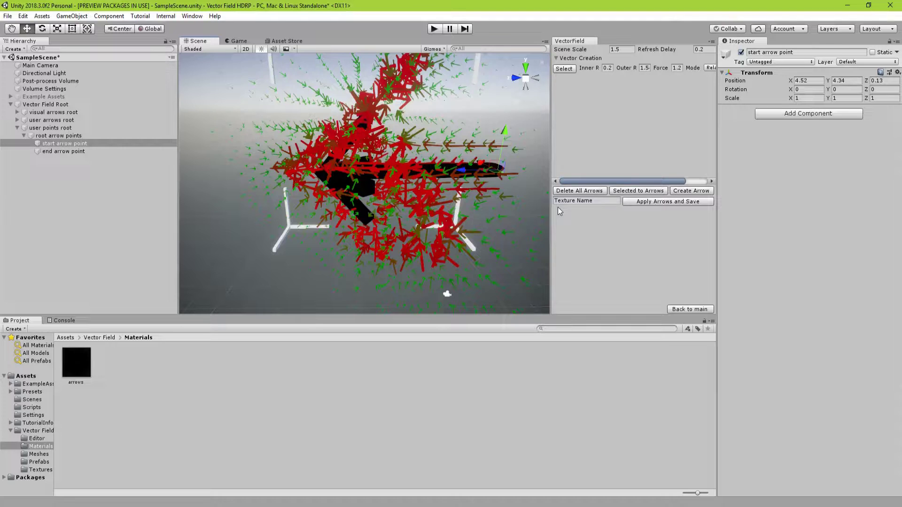
Step: Apply the arrows and save the field as a texture named "unity logo 2", then show the Assets folder
{"action": "left_click", "coordinate": [593, 201]}
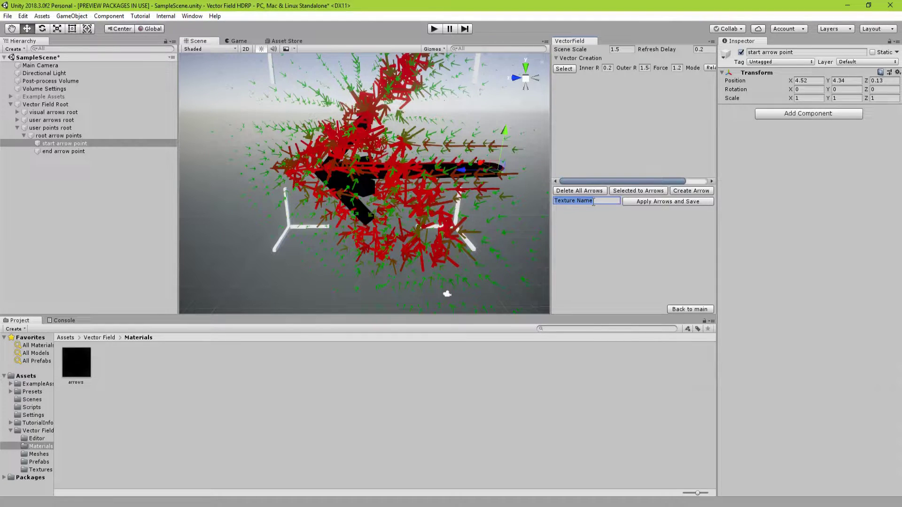
{"action": "type", "text": "unity logo 2"}
{"action": "left_click", "coordinate": [655, 206]}
{"action": "left_click", "coordinate": [67, 338]}
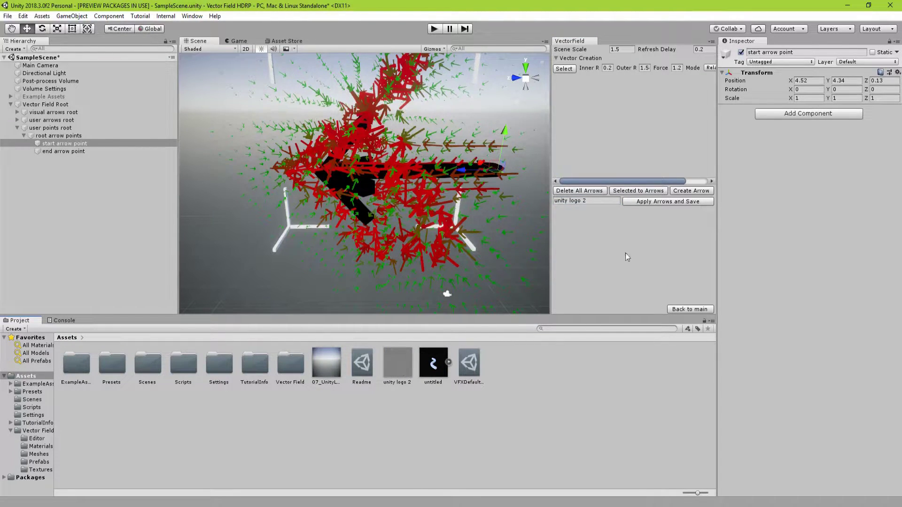
Step: Return to the main Vector Field page and import the saved unity logo 2 texture to check its arrows in the scene
{"action": "left_click", "coordinate": [689, 310]}
{"action": "left_click", "coordinate": [705, 141]}
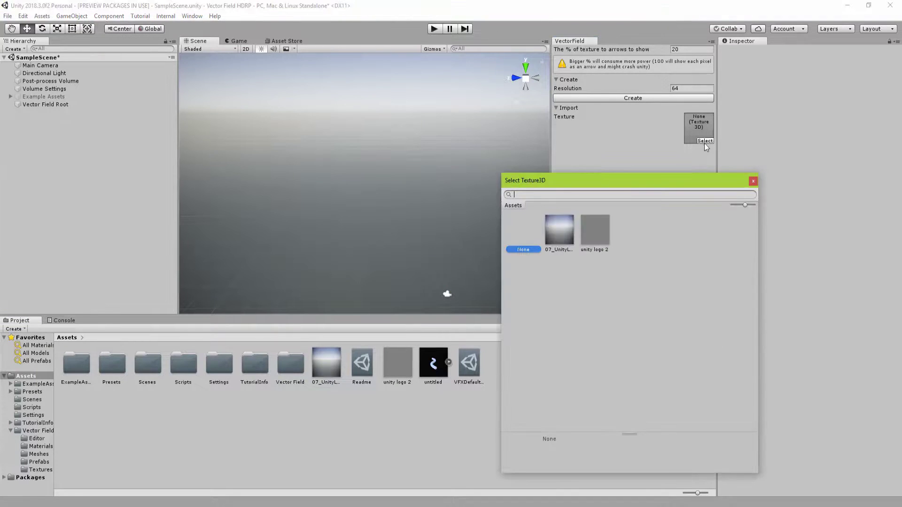
{"action": "left_click", "coordinate": [595, 231]}
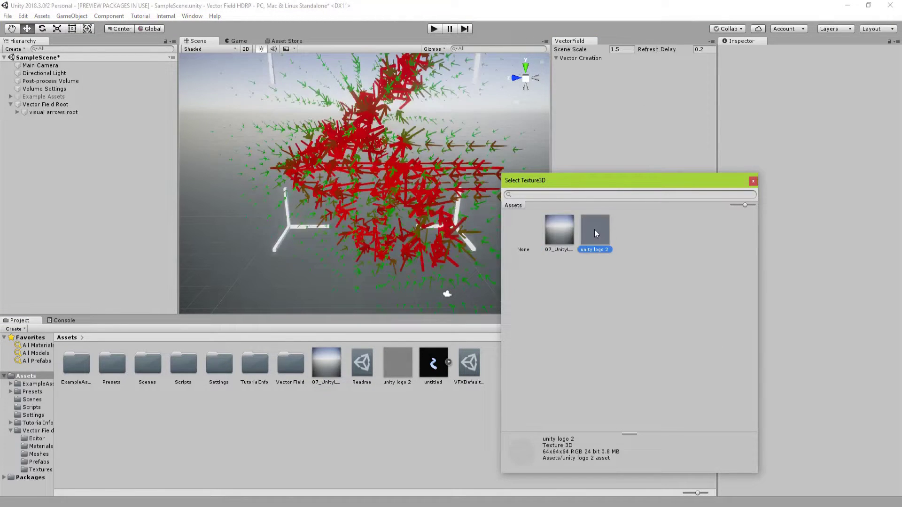
{"action": "left_click", "coordinate": [752, 180]}
{"action": "left_click_drag", "start_coordinate": [506, 148], "coordinate": [525, 268], "text": "alt"}
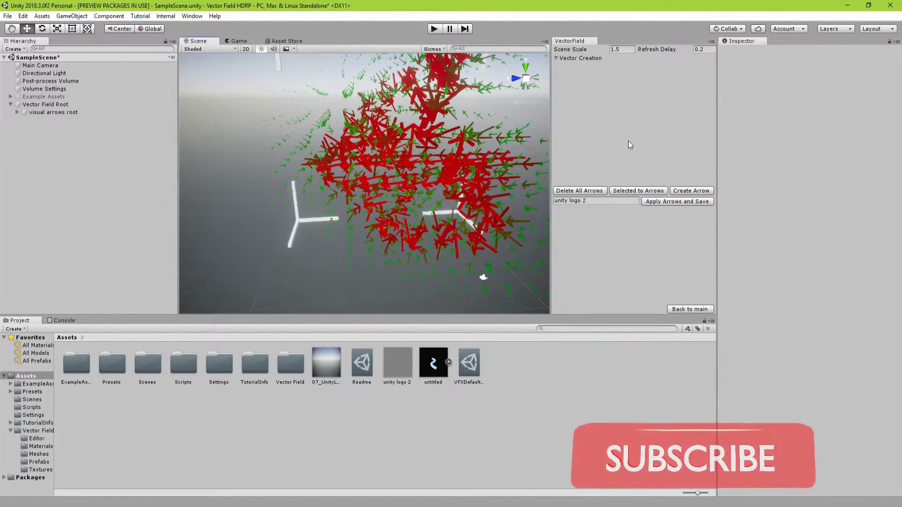
Step: Leave the imported field and create a new empty vector field with resolution 64
{"action": "left_click", "coordinate": [684, 309]}
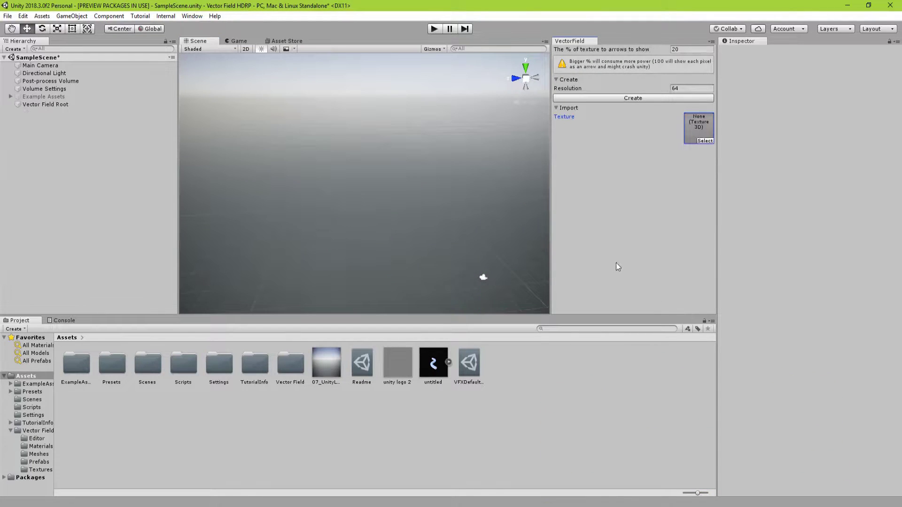
{"action": "left_click", "coordinate": [641, 100]}
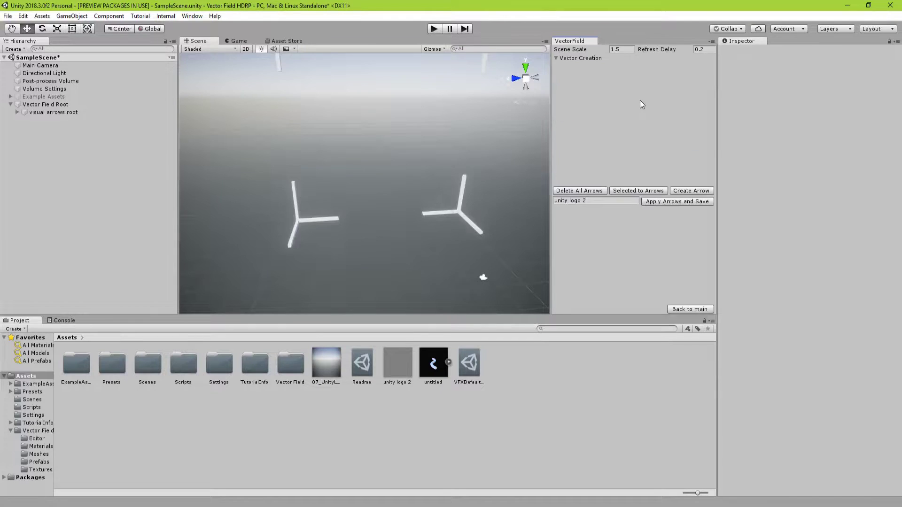
{"action": "scroll", "coordinate": [453, 181], "scroll_direction": "down", "scroll_amount": 3}
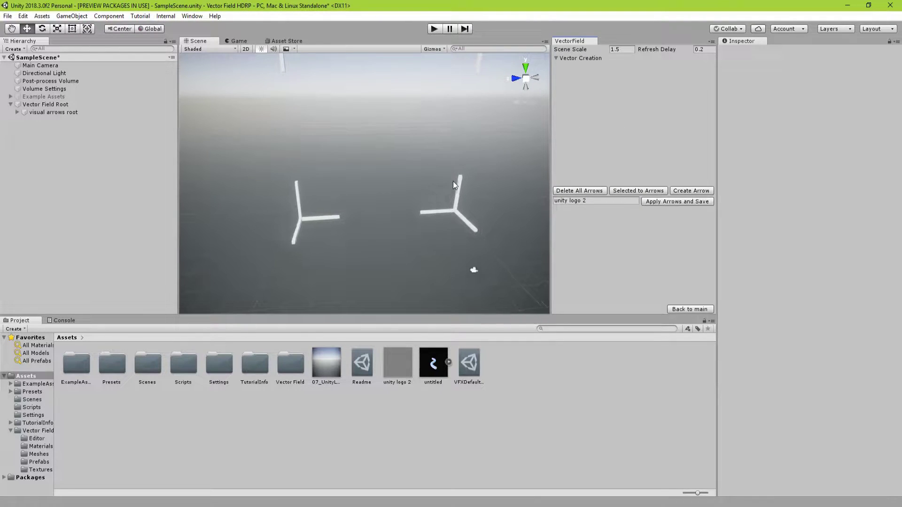
Step: Add the untitled model to the scene, then move and rotate it into the field bounds at about X 2.28, Y 3.95, Z 4.28
{"action": "left_click_drag", "start_coordinate": [435, 362], "coordinate": [109, 182]}
{"action": "scroll", "coordinate": [403, 251], "scroll_direction": "down", "scroll_amount": 3}
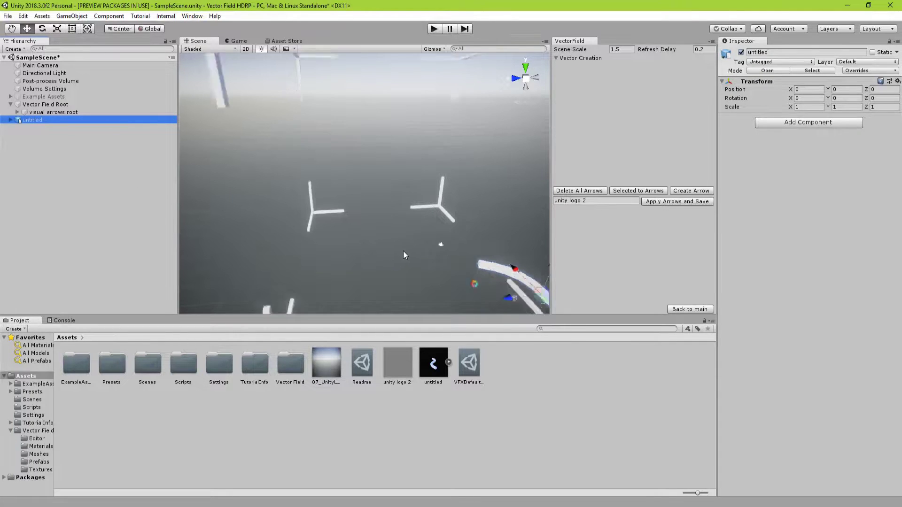
{"action": "left_click_drag", "start_coordinate": [495, 271], "coordinate": [419, 272]}
{"action": "left_click", "coordinate": [41, 28]}
{"action": "left_click_drag", "start_coordinate": [379, 145], "coordinate": [281, 172]}
{"action": "middle_click_drag", "start_coordinate": [407, 172], "coordinate": [381, 148]}
{"action": "right_click_drag", "start_coordinate": [381, 150], "coordinate": [399, 121]}
{"action": "scroll", "coordinate": [399, 140], "scroll_direction": "up", "scroll_amount": 2}
Step: Expand the untitled model, select its first cube and switch the transform handles to Local orientation to check the cube's axes
{"action": "left_click", "coordinate": [11, 120]}
{"action": "left_click", "coordinate": [33, 128]}
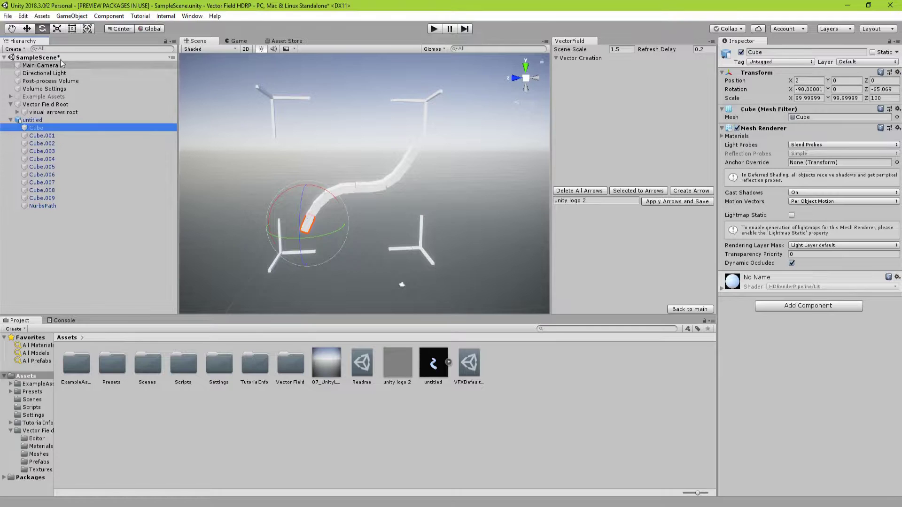
{"action": "left_click", "coordinate": [26, 29]}
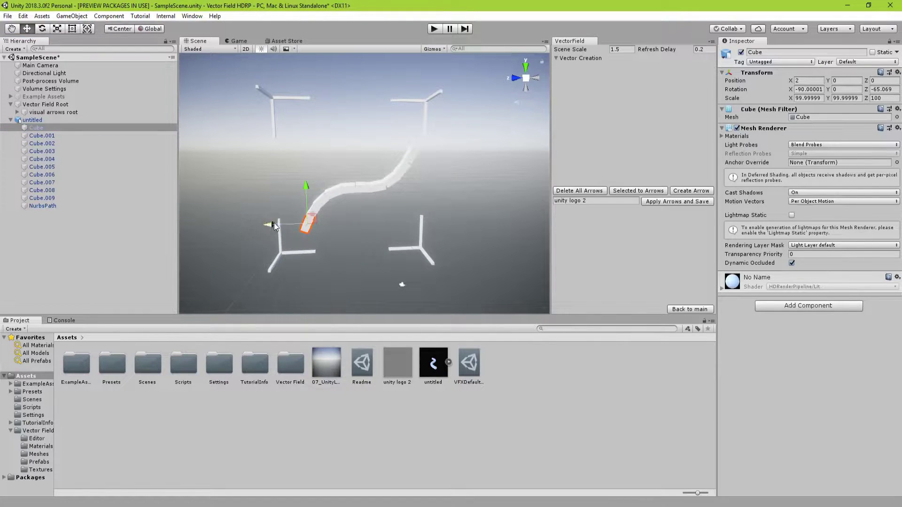
{"action": "left_click", "coordinate": [83, 136]}
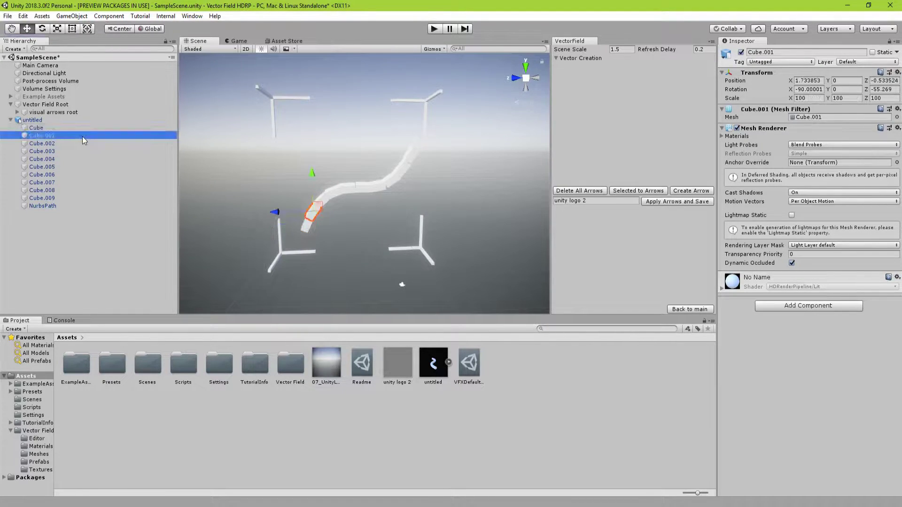
{"action": "left_click", "coordinate": [84, 128]}
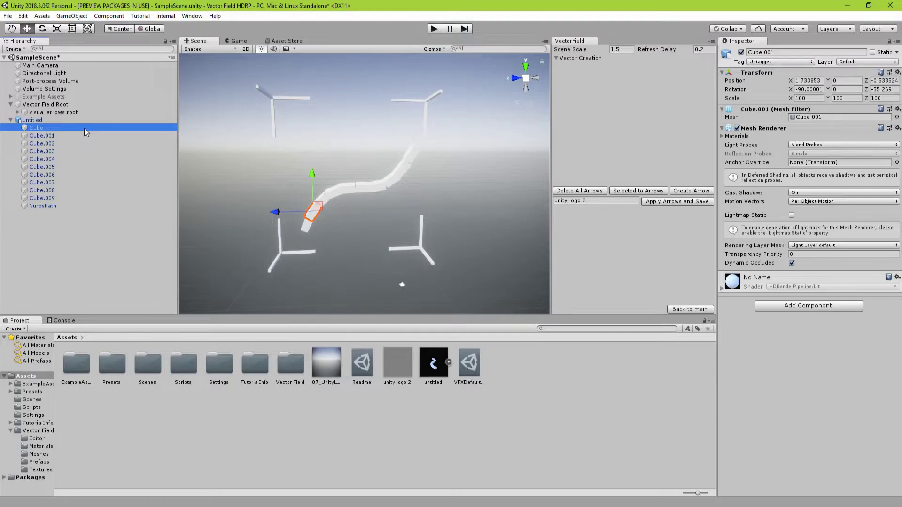
{"action": "left_click", "coordinate": [149, 28]}
{"action": "right_click_drag", "start_coordinate": [296, 213], "coordinate": [515, 305]}
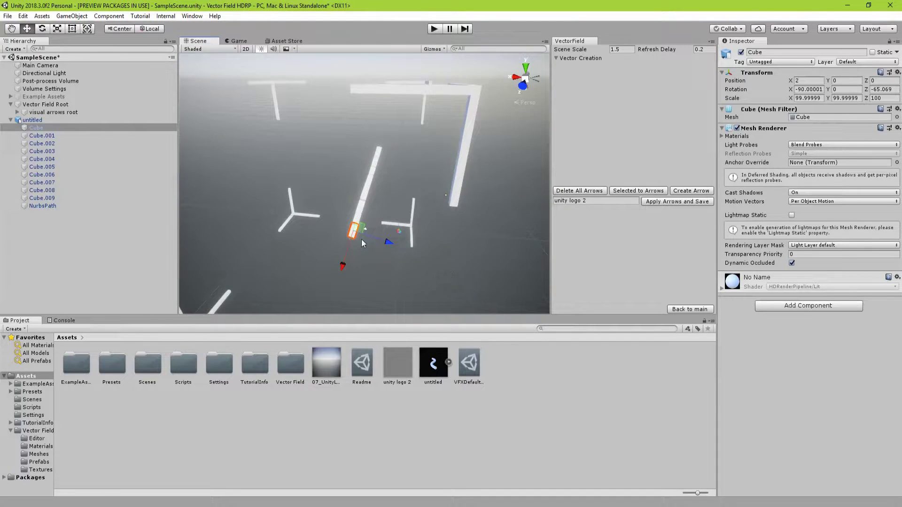
Step: Rotate the whole untitled model to about X 90, Y 0, Z 90 degrees
{"action": "left_click", "coordinate": [111, 120]}
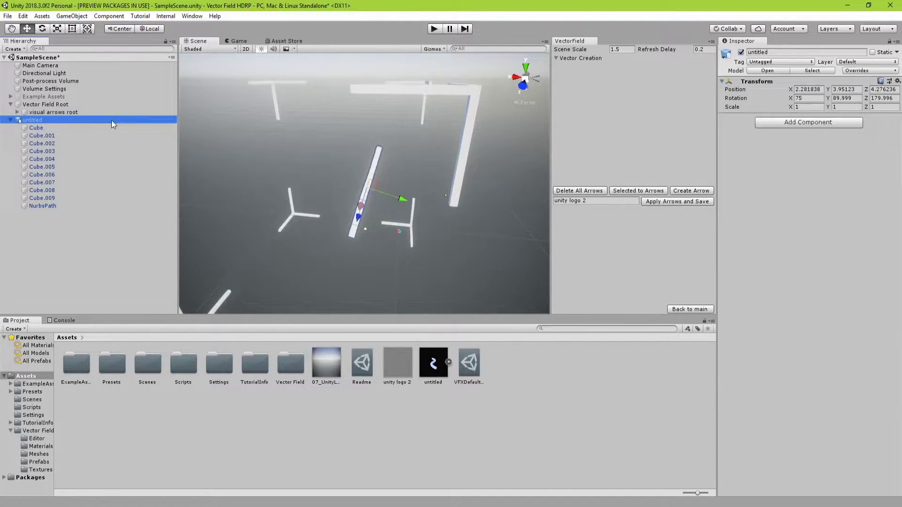
{"action": "left_click", "coordinate": [42, 29]}
{"action": "left_click_drag", "start_coordinate": [382, 154], "coordinate": [363, 142]}
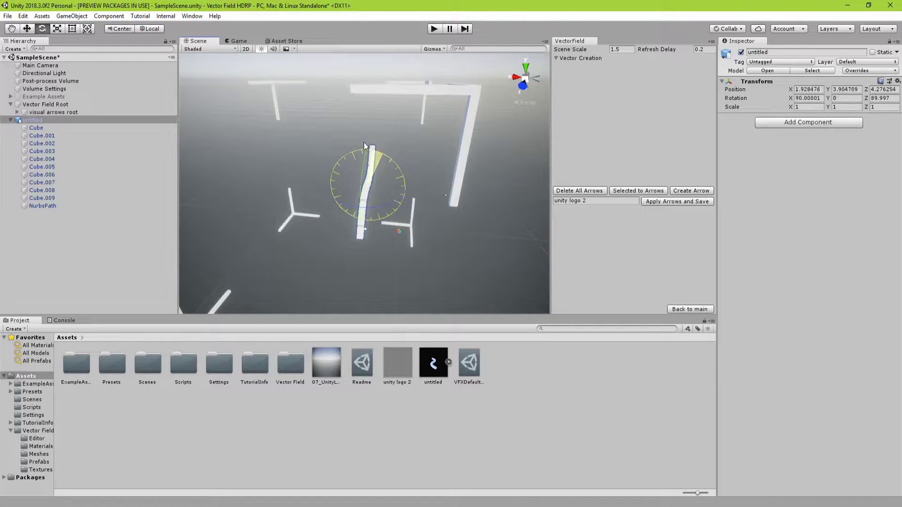
Step: Select Cube through Cube.009 in the untitled model and inspect their local axes relative to the curve
{"action": "left_click", "coordinate": [49, 129]}
{"action": "left_click", "coordinate": [54, 198], "text": "shift"}
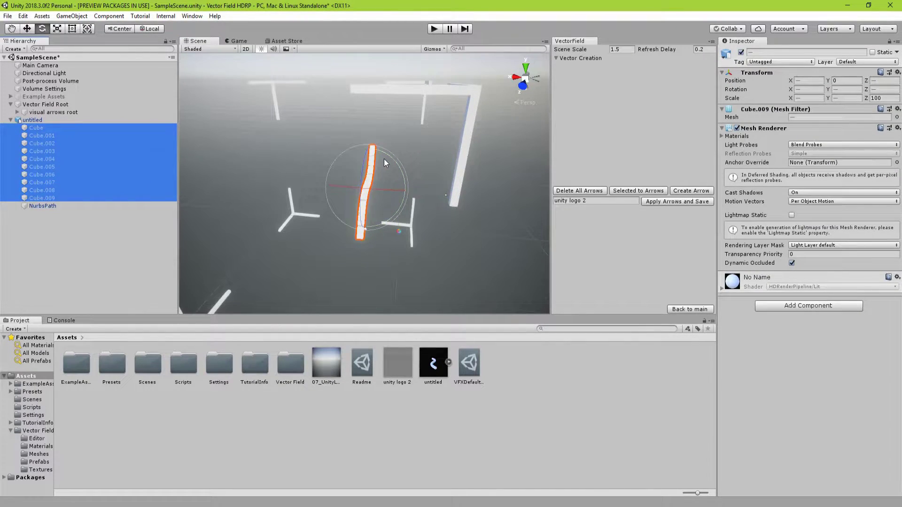
{"action": "left_click_drag", "start_coordinate": [393, 190], "coordinate": [310, 176], "text": "alt"}
{"action": "left_click", "coordinate": [27, 29]}
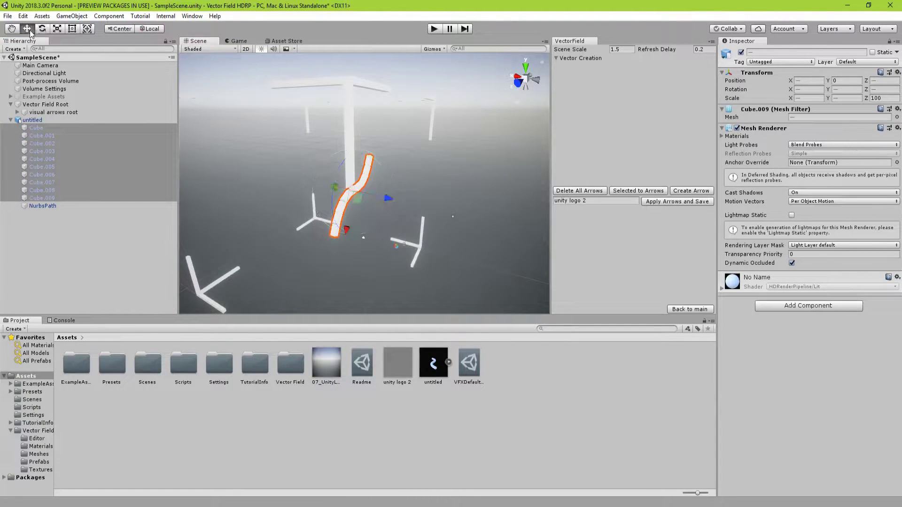
{"action": "middle_click_drag", "start_coordinate": [392, 198], "coordinate": [288, 190]}
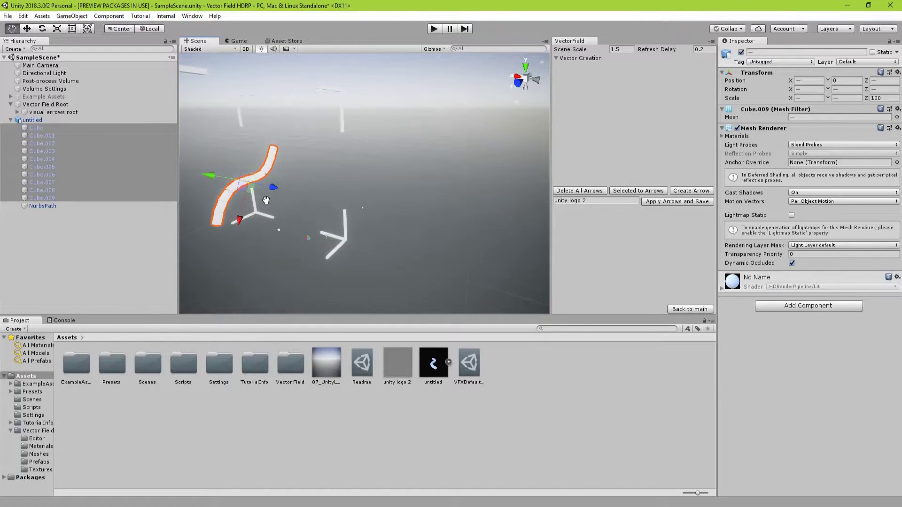
{"action": "right_click_drag", "start_coordinate": [343, 210], "coordinate": [276, 212]}
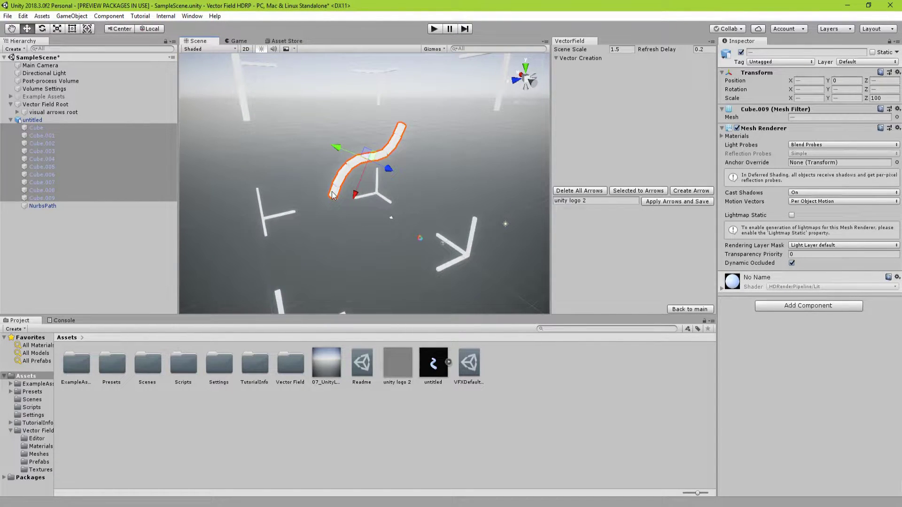
Step: Try to rotate the selected cubes about their common center, and undo the rotation
{"action": "left_click", "coordinate": [42, 29]}
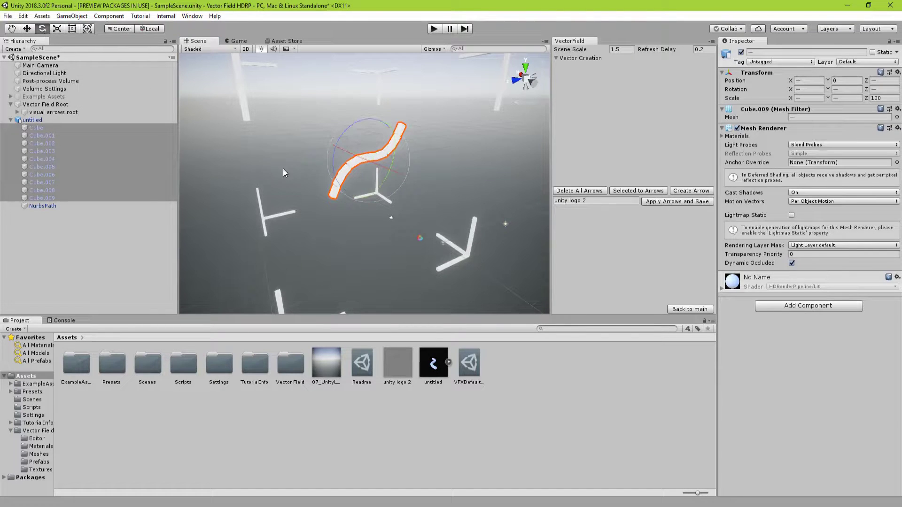
{"action": "left_click_drag", "start_coordinate": [385, 183], "coordinate": [427, 152]}
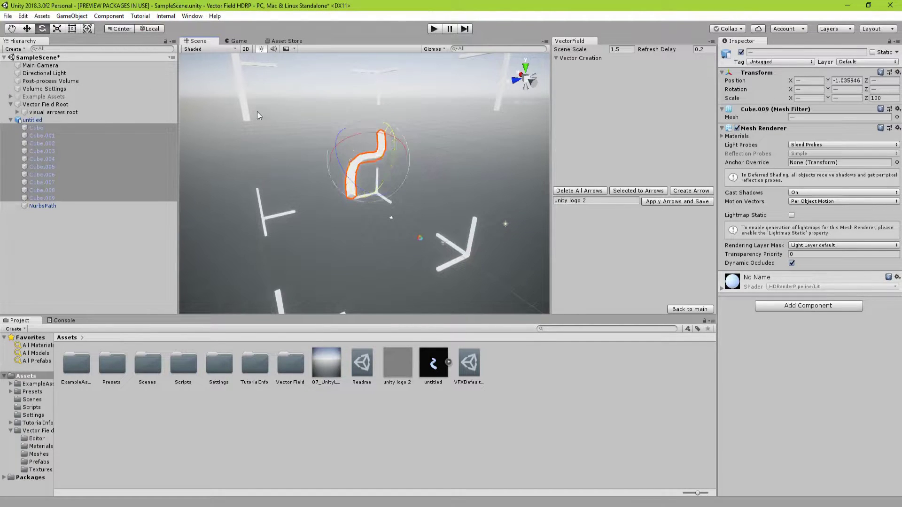
{"action": "key", "text": "ctrl+z"}
Step: Switch the handle position to Pivot and rotate all selected cubes about their own pivots so their local Z axes follow the curve
{"action": "left_click", "coordinate": [121, 29]}
{"action": "left_click_drag", "start_coordinate": [348, 181], "coordinate": [424, 86]}
{"action": "middle_click_drag", "start_coordinate": [282, 217], "coordinate": [365, 246]}
{"action": "left_click_drag", "start_coordinate": [365, 246], "coordinate": [433, 210], "text": "alt"}
{"action": "middle_click_drag", "start_coordinate": [428, 241], "coordinate": [497, 234]}
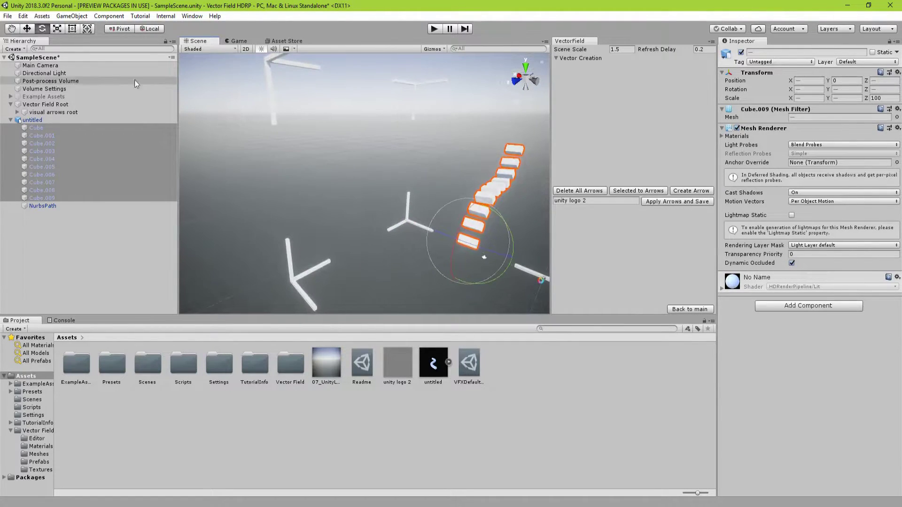
Step: Check the move-handle axes of the rotated cubes, including Cube.003 on its own
{"action": "left_click", "coordinate": [26, 29]}
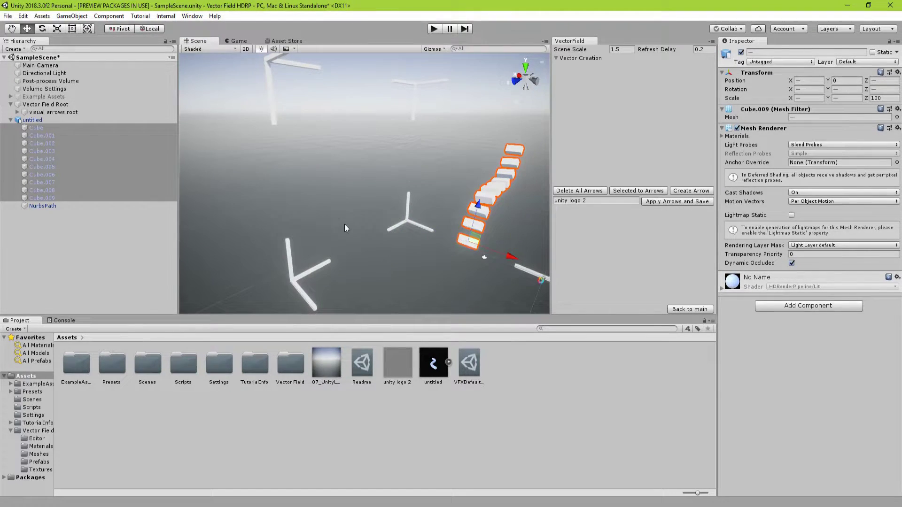
{"action": "left_click", "coordinate": [460, 219]}
{"action": "left_click", "coordinate": [474, 223]}
{"action": "left_click_drag", "start_coordinate": [474, 224], "coordinate": [331, 193], "text": "alt"}
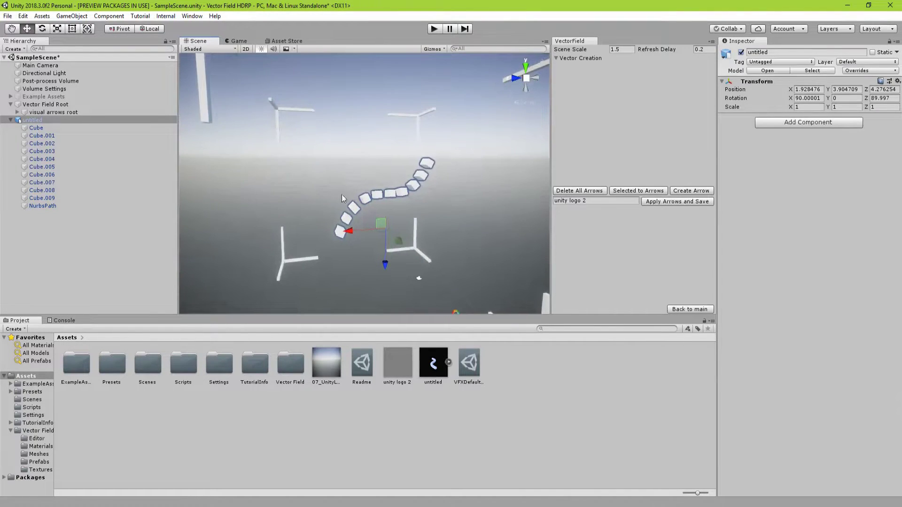
{"action": "left_click", "coordinate": [353, 208]}
{"action": "left_click", "coordinate": [63, 160]}
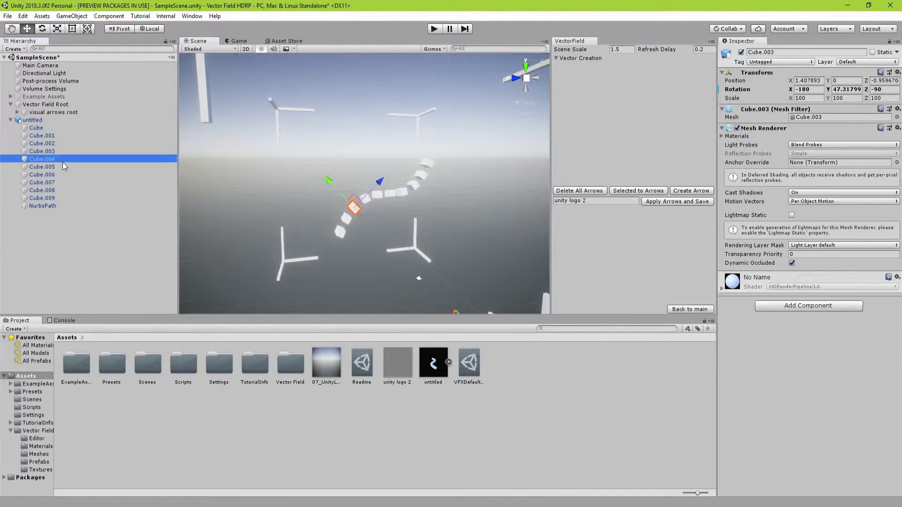
Step: Select Cube through Cube.009 and convert them to field arrows with inner radius 0.2, outer radius 1.5, force 0.5, and arrow start and end 0.5
{"action": "left_click", "coordinate": [47, 128]}
{"action": "left_click", "coordinate": [56, 197], "text": "shift"}
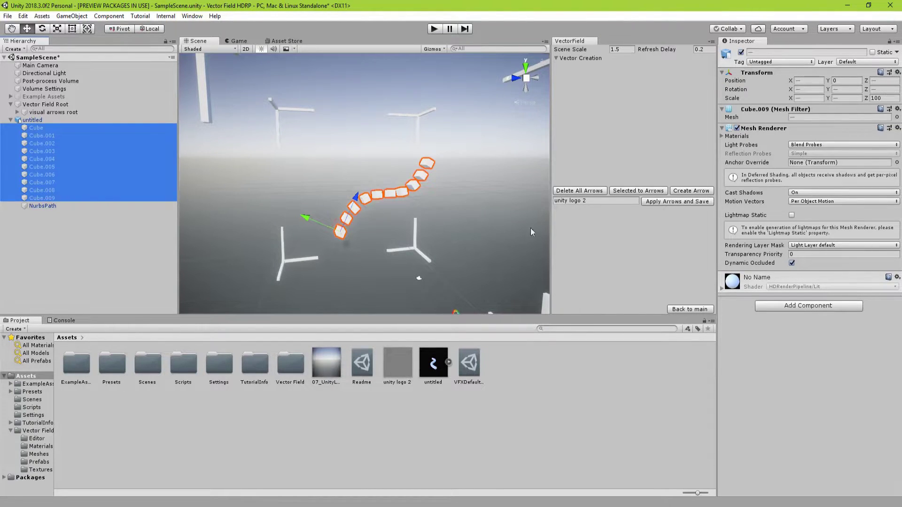
{"action": "left_click", "coordinate": [645, 191]}
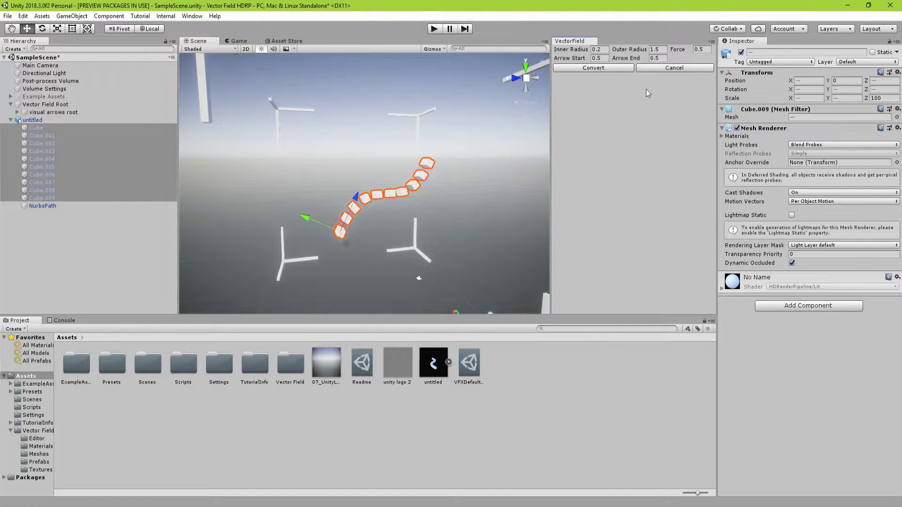
{"action": "left_click", "coordinate": [612, 68]}
{"action": "left_click_drag", "start_coordinate": [506, 132], "coordinate": [317, 132], "text": "alt"}
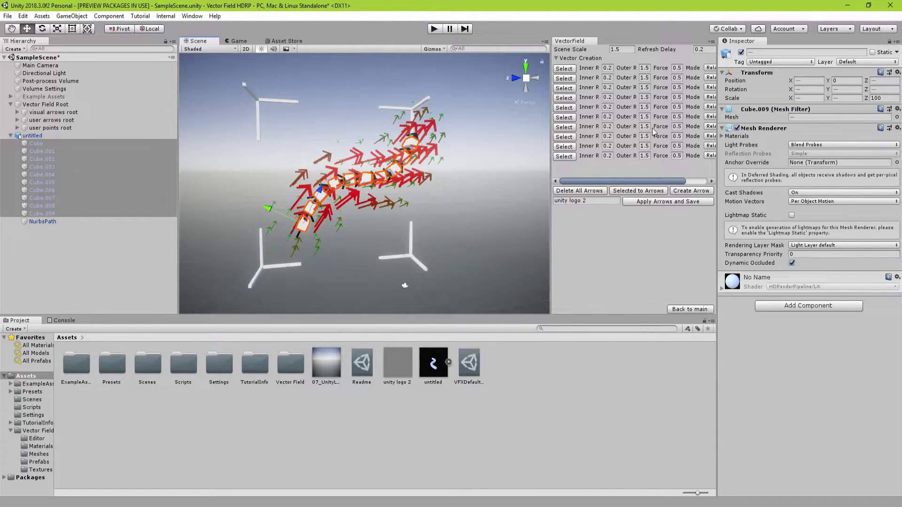
Step: Delete the first converted arrow in the list and the fifth of the remaining ones
{"action": "left_click_drag", "start_coordinate": [549, 143], "coordinate": [519, 143]}
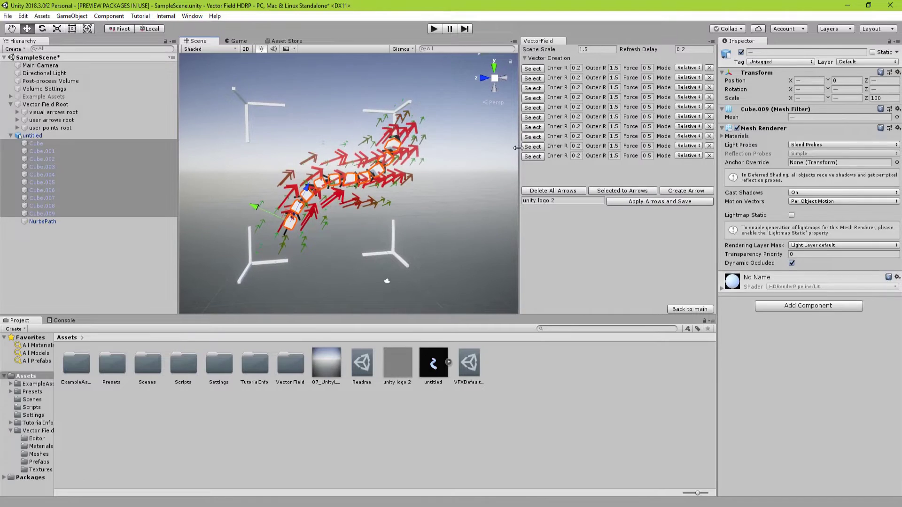
{"action": "left_click", "coordinate": [709, 69]}
{"action": "left_click", "coordinate": [710, 107]}
{"action": "right_click_drag", "start_coordinate": [460, 135], "coordinate": [419, 128]}
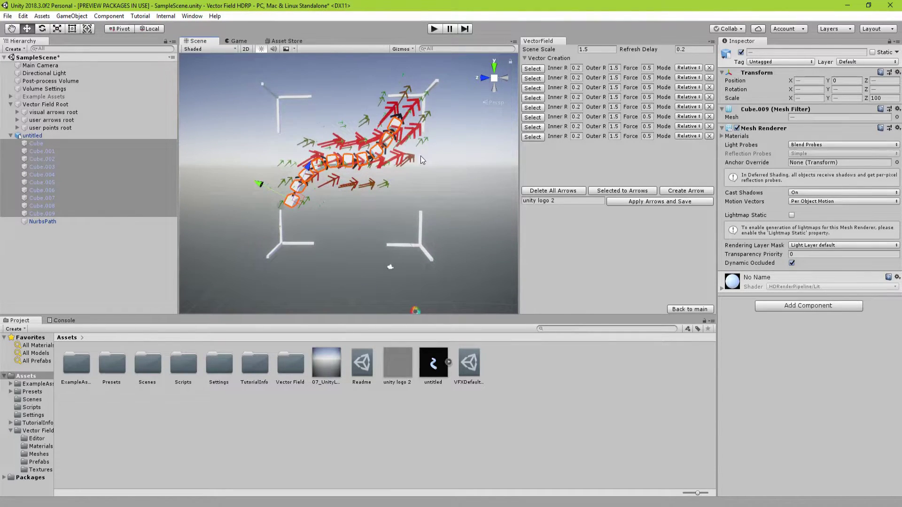
Step: Lower one arrow's end point to about Y 3.99, Z 4.36, duplicate the arrow, and move its start and end points together below the curve
{"action": "left_click", "coordinate": [532, 119]}
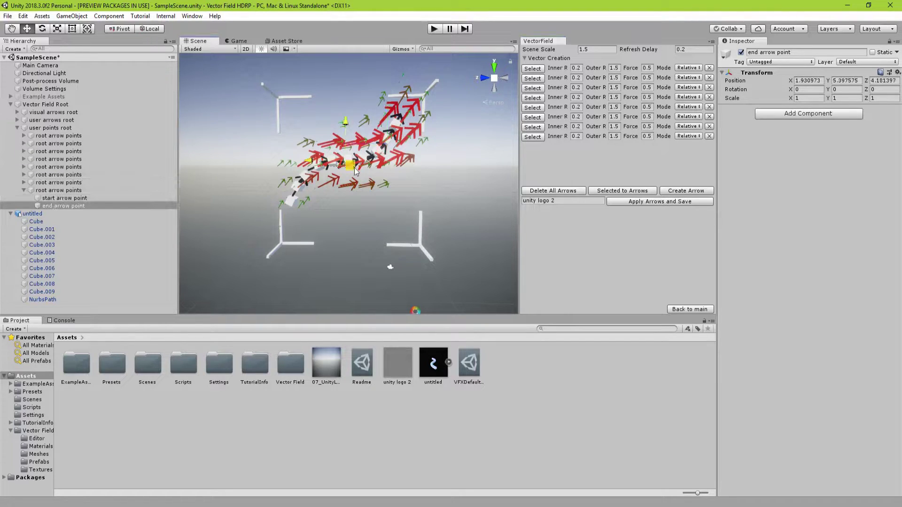
{"action": "left_click_drag", "start_coordinate": [353, 168], "coordinate": [349, 206]}
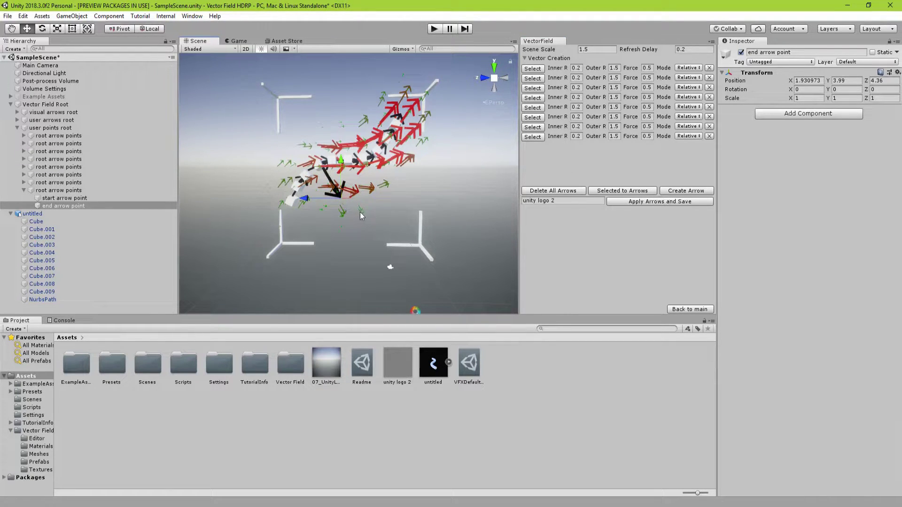
{"action": "left_click", "coordinate": [28, 18]}
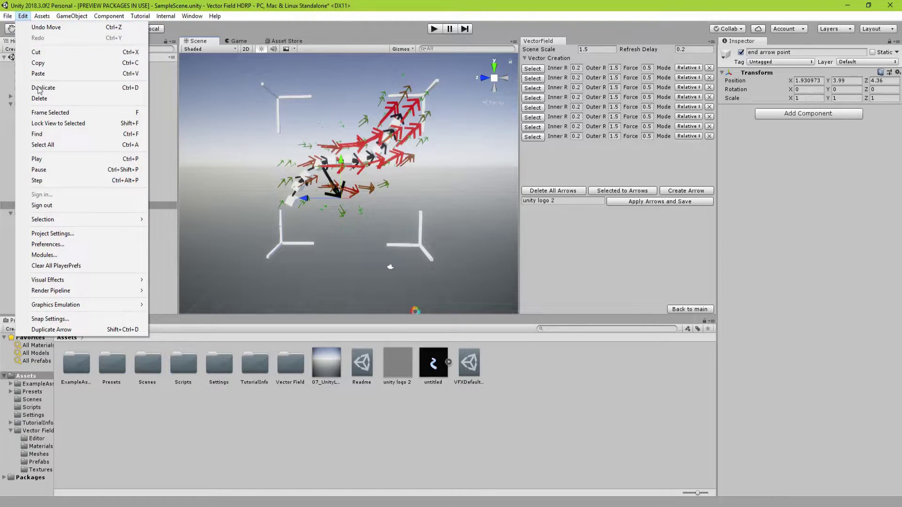
{"action": "left_click", "coordinate": [81, 331]}
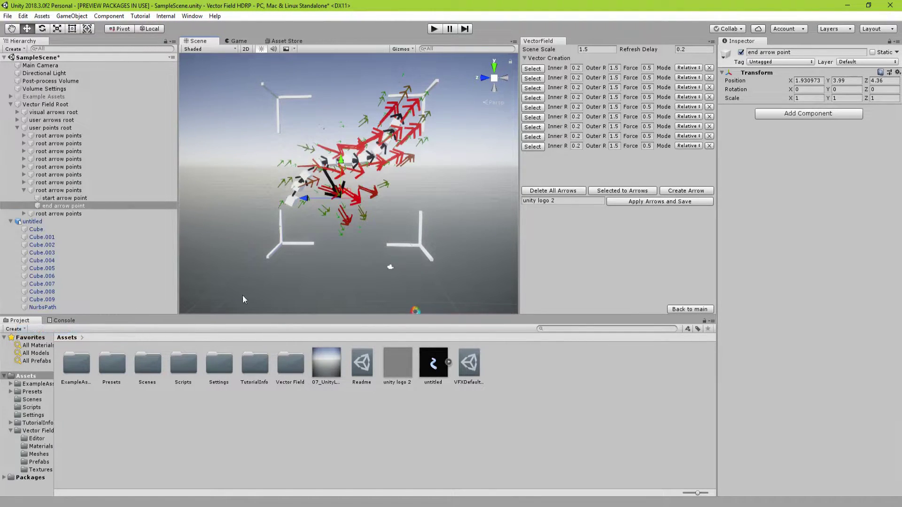
{"action": "left_click", "coordinate": [64, 198], "text": "shift"}
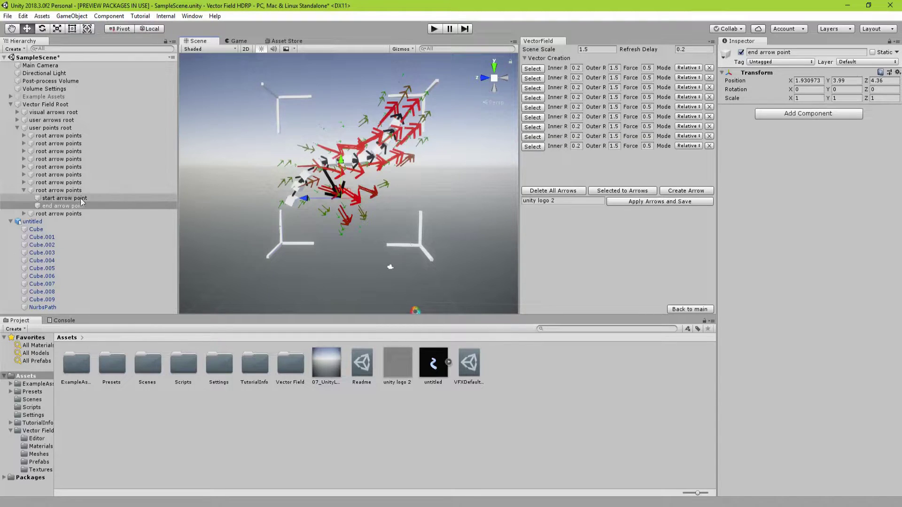
{"action": "left_click_drag", "start_coordinate": [353, 198], "coordinate": [376, 209]}
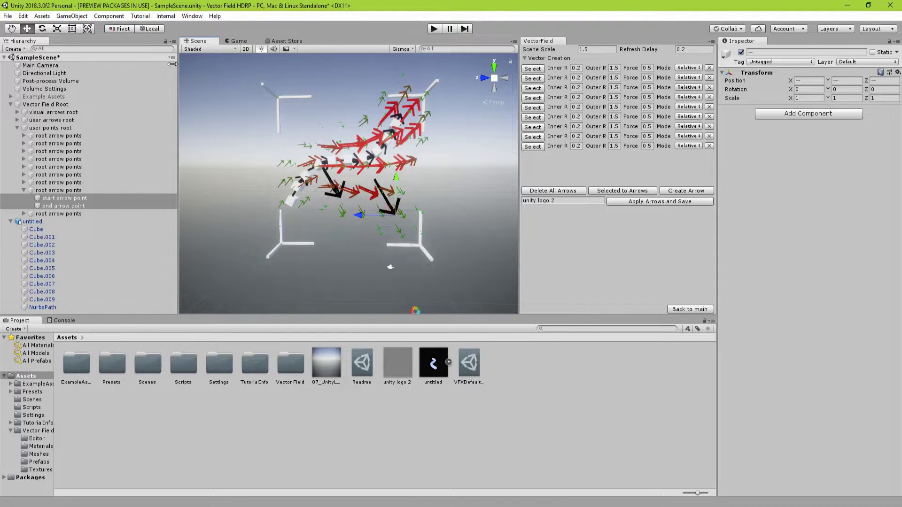
Step: Duplicate the arrow two more times, moving its start and end points together to a separate place below the curve each time
{"action": "left_click", "coordinate": [23, 16]}
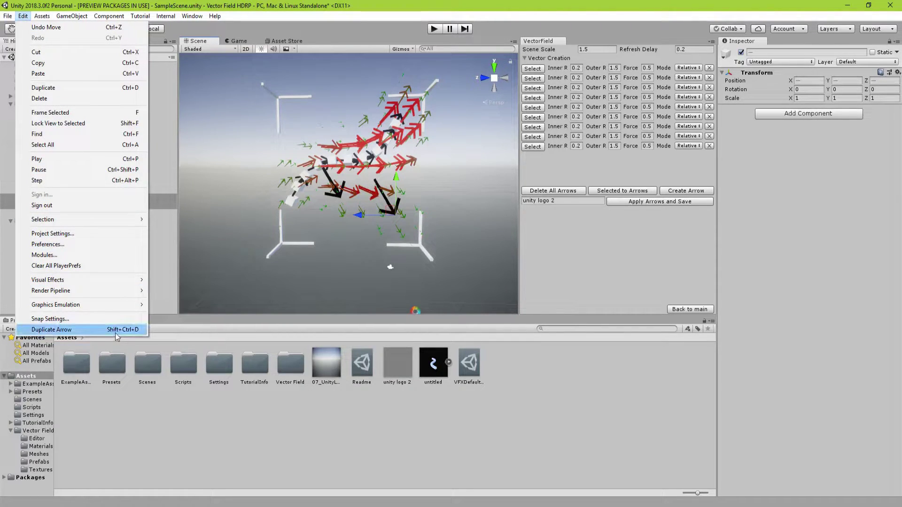
{"action": "left_click", "coordinate": [143, 332]}
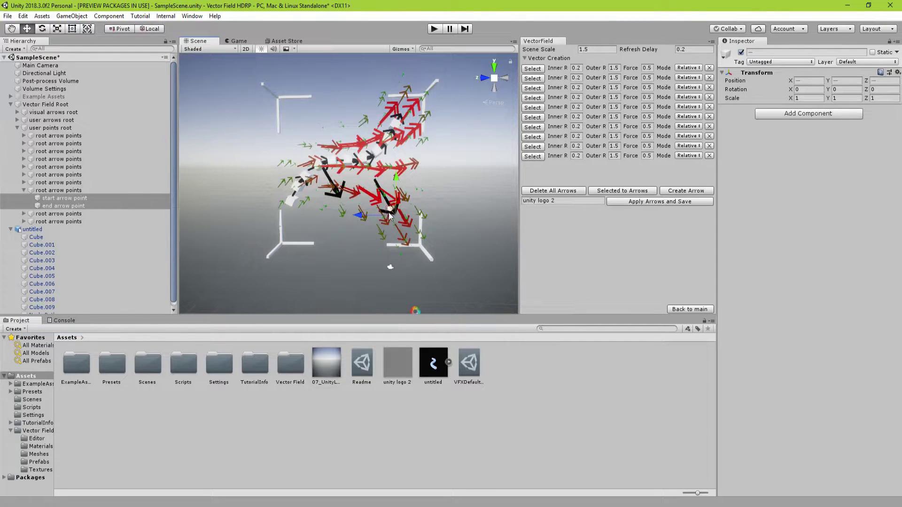
{"action": "mouse_move", "coordinate": [389, 223]}
{"action": "left_mouse_down"}
{"action": "mouse_move", "coordinate": [345, 227]}
{"action": "mouse_move", "coordinate": [384, 226]}
{"action": "left_mouse_up"}
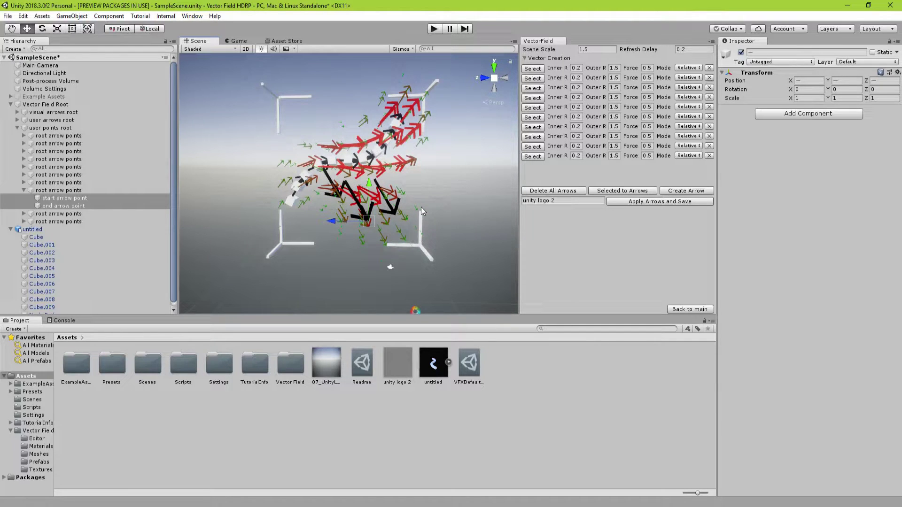
{"action": "key", "text": "ctrl+d"}
{"action": "left_click_drag", "start_coordinate": [361, 222], "coordinate": [294, 235]}
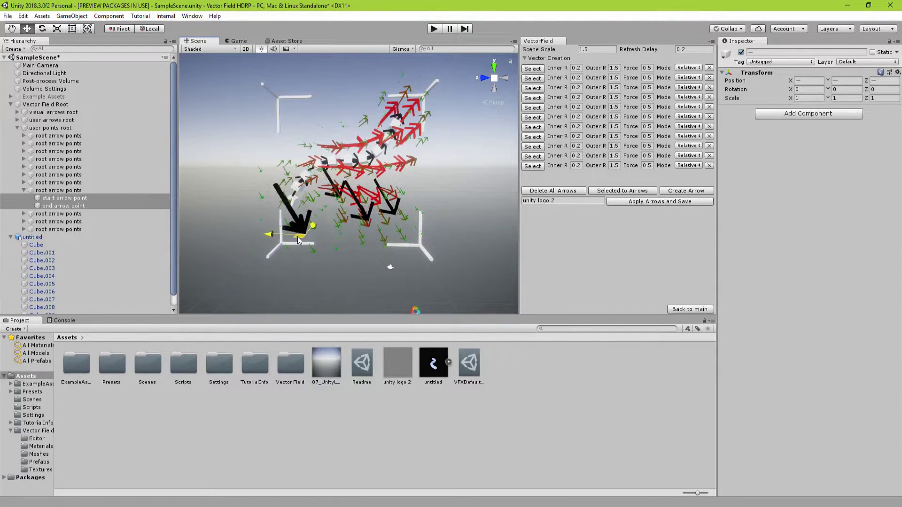
{"action": "left_click_drag", "start_coordinate": [441, 200], "coordinate": [448, 218], "text": "alt"}
{"action": "right_click_drag", "start_coordinate": [448, 219], "coordinate": [404, 226]}
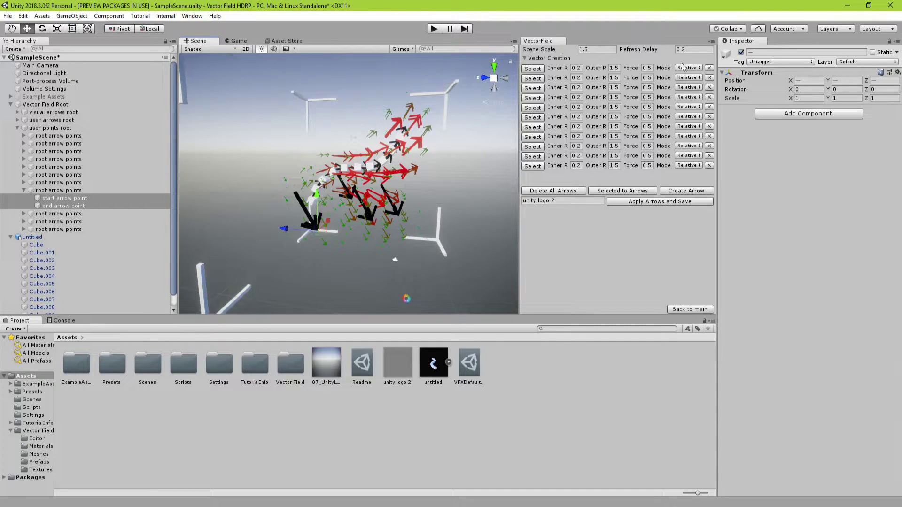
Step: Switch the last arrow in the list to Absolute mode and move its end point to about X 0.62, Y 5.84, Z 4.08
{"action": "left_click", "coordinate": [694, 164]}
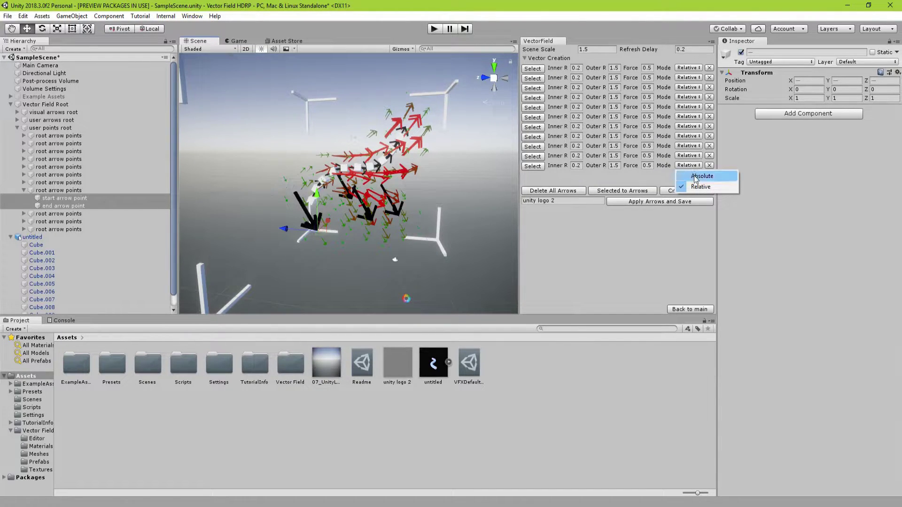
{"action": "left_click", "coordinate": [696, 177]}
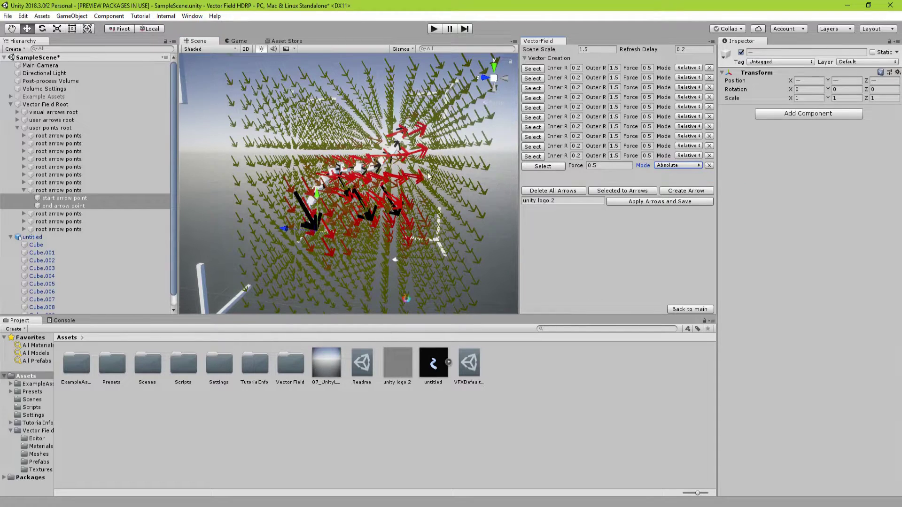
{"action": "left_click", "coordinate": [535, 167]}
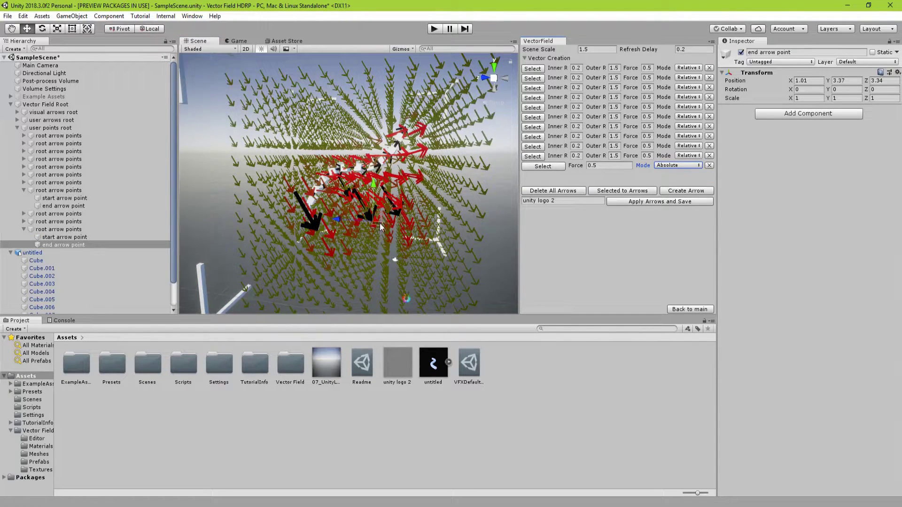
{"action": "left_click_drag", "start_coordinate": [397, 224], "coordinate": [353, 130]}
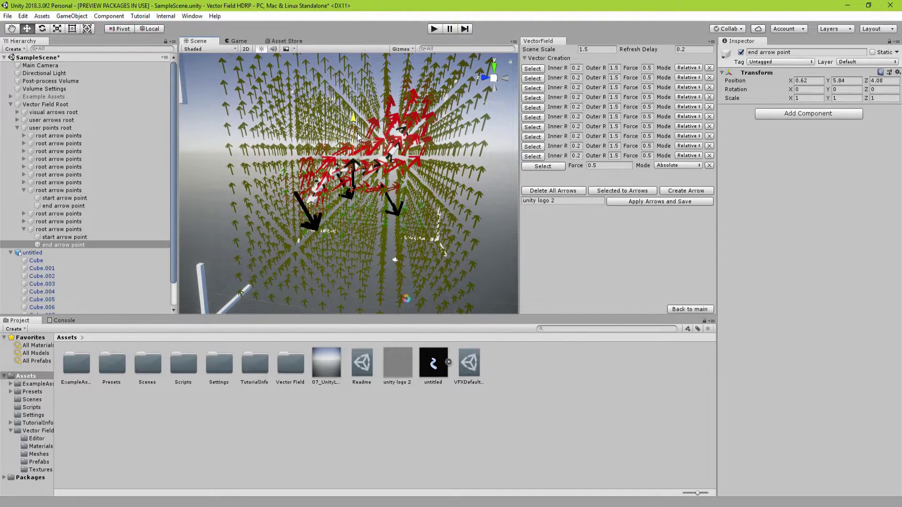
Step: Reduce the Absolute arrow's force to 0.29, and delete that arrow from the list
{"action": "left_click_drag", "start_coordinate": [581, 168], "coordinate": [576, 169]}
{"action": "middle_click_drag", "start_coordinate": [411, 160], "coordinate": [377, 168]}
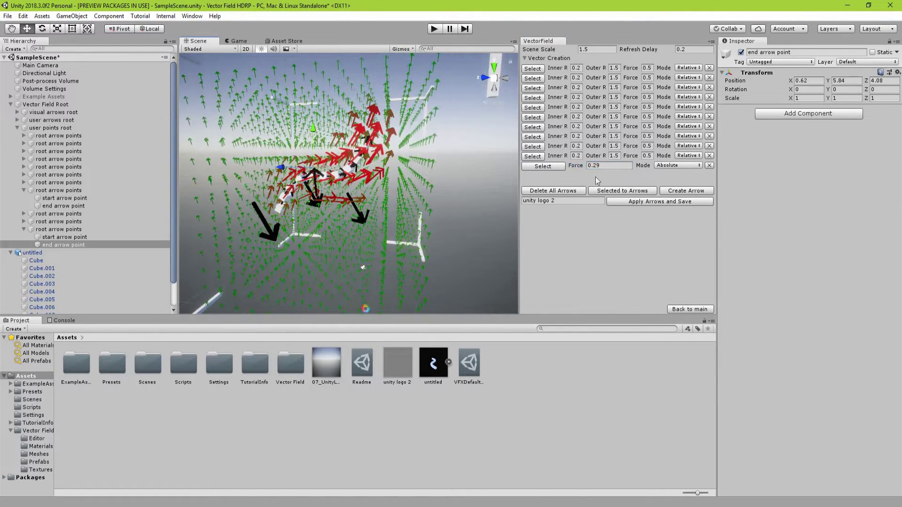
{"action": "left_click", "coordinate": [710, 167]}
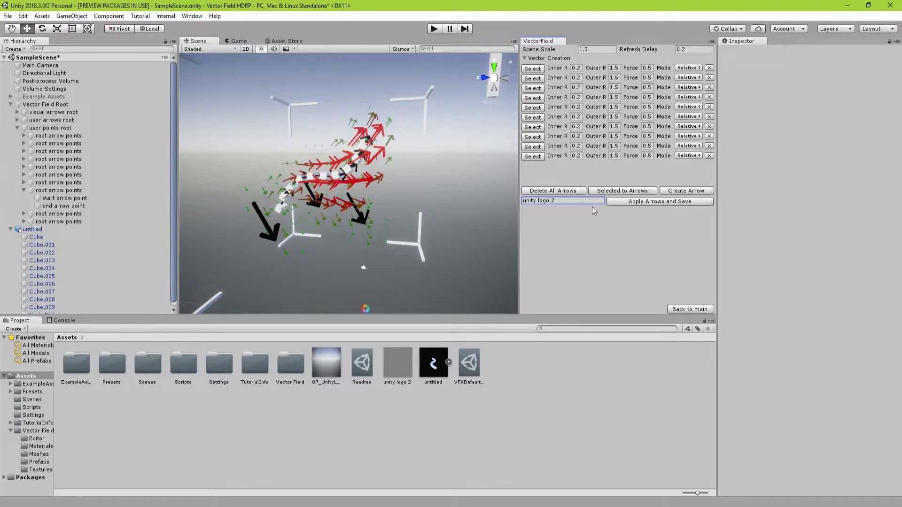
Step: Apply the arrows and save them as a vector field named test, and delete all arrows from the scene
{"action": "left_click", "coordinate": [575, 202]}
{"action": "left_click", "coordinate": [686, 203]}
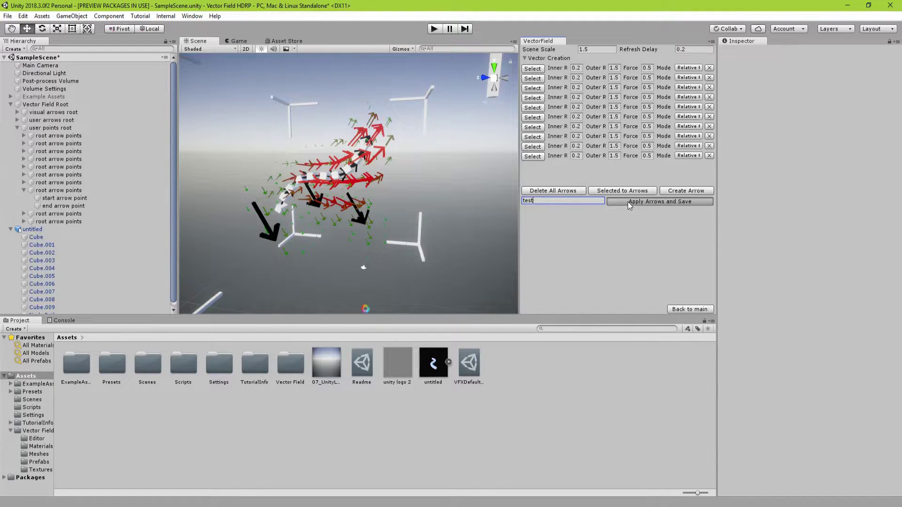
{"action": "left_click", "coordinate": [560, 192]}
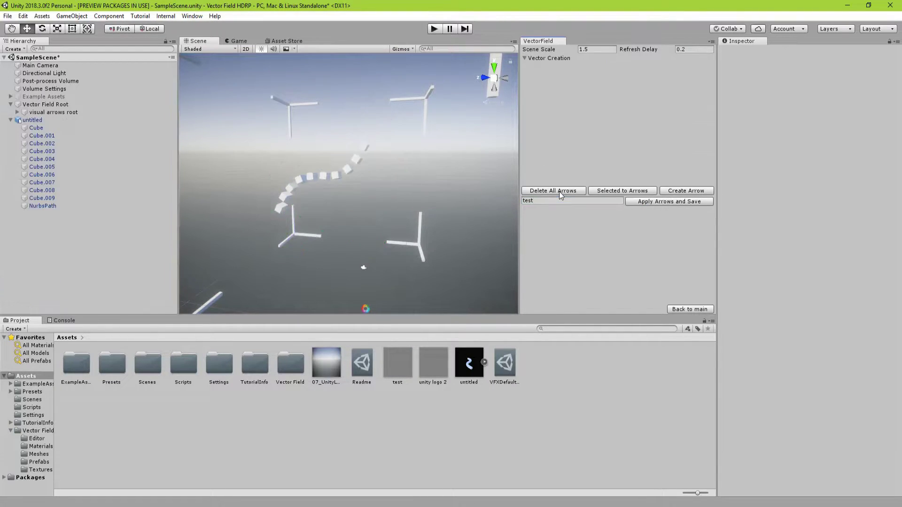
Step: Import the 07_UnityLogo64 texture with 30% shown as arrows, accept the arrow-count warning, view it, and return to the main screen
{"action": "left_click", "coordinate": [683, 310]}
{"action": "left_click_drag", "start_coordinate": [519, 178], "coordinate": [542, 180]}
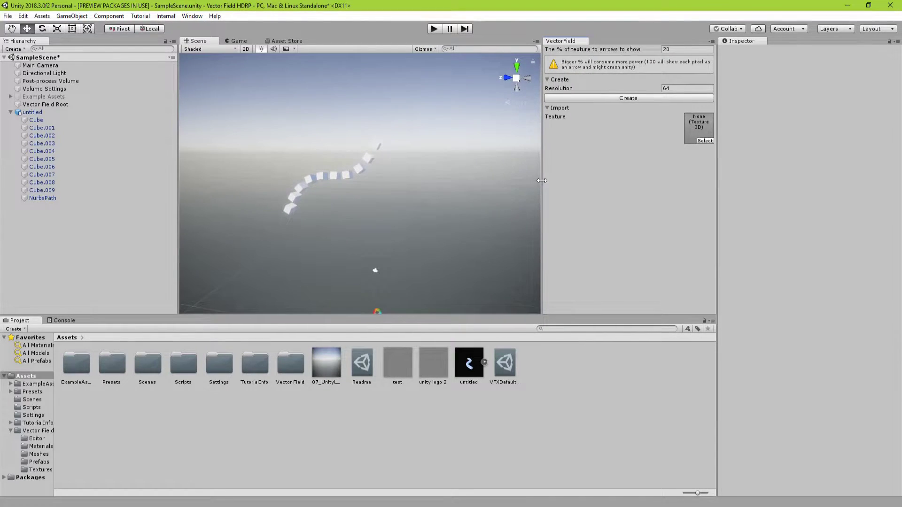
{"action": "left_click", "coordinate": [666, 49]}
{"action": "left_click", "coordinate": [705, 141]}
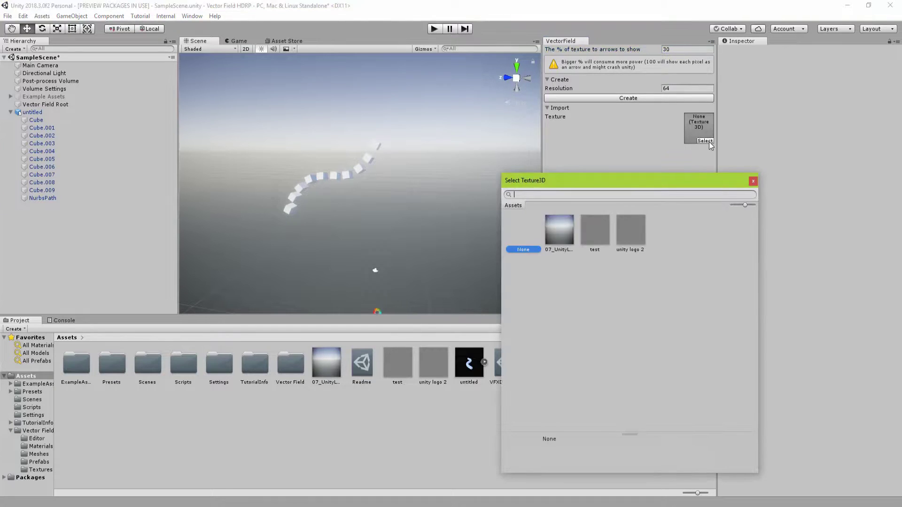
{"action": "left_click", "coordinate": [566, 227]}
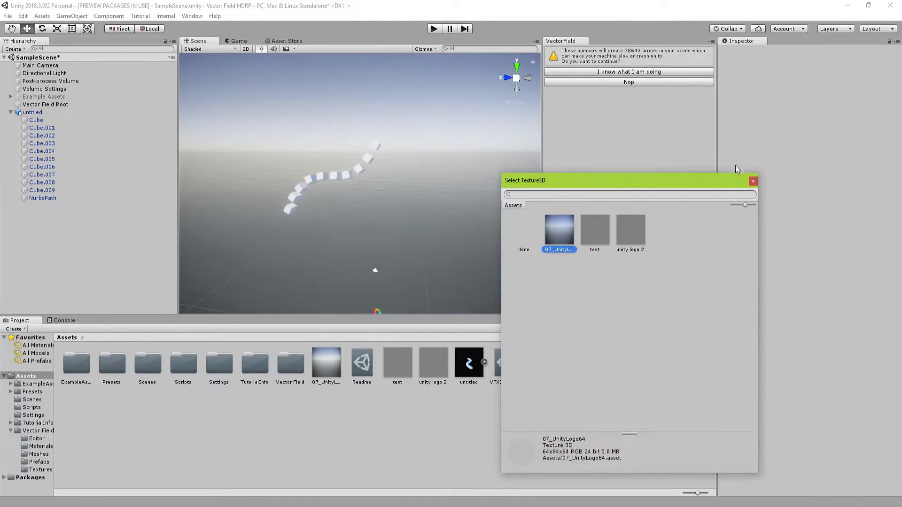
{"action": "left_click", "coordinate": [754, 180]}
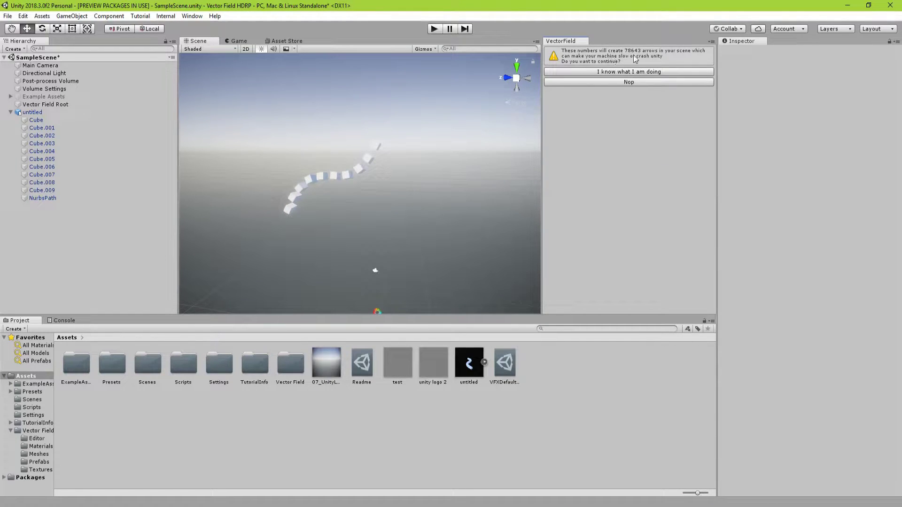
{"action": "left_click", "coordinate": [610, 74]}
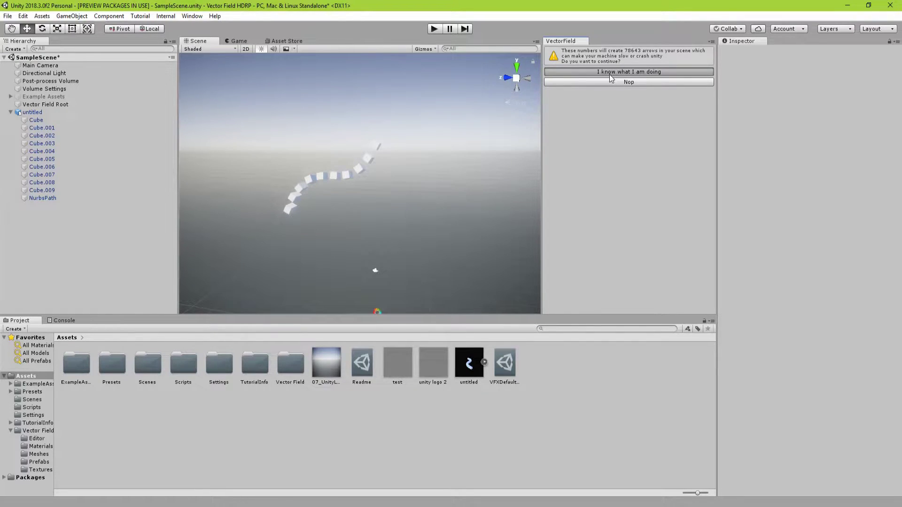
{"action": "left_click_drag", "start_coordinate": [483, 100], "coordinate": [668, 181], "text": "alt"}
{"action": "left_click", "coordinate": [689, 309]}
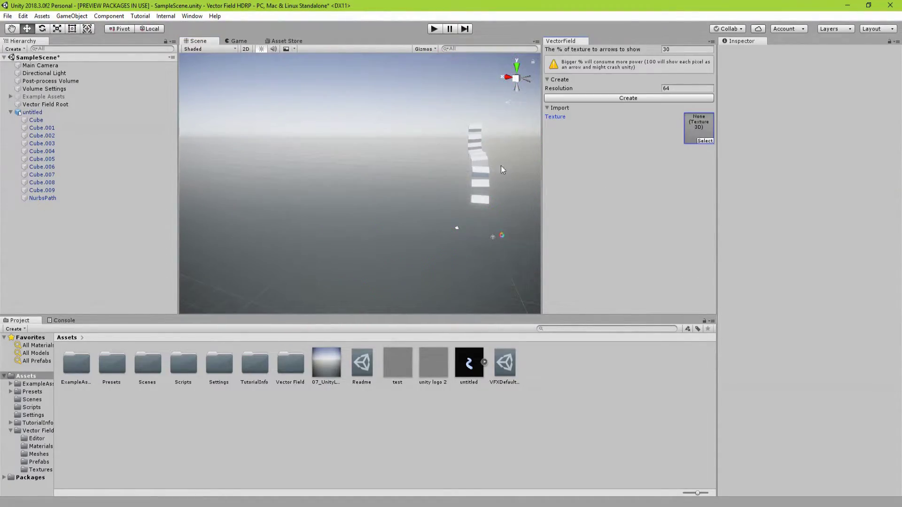
Step: Create a new vector field with resolution 64 and add one arrow in Absolute mode
{"action": "left_click_drag", "start_coordinate": [443, 155], "coordinate": [372, 151], "text": "alt"}
{"action": "left_click", "coordinate": [592, 98]}
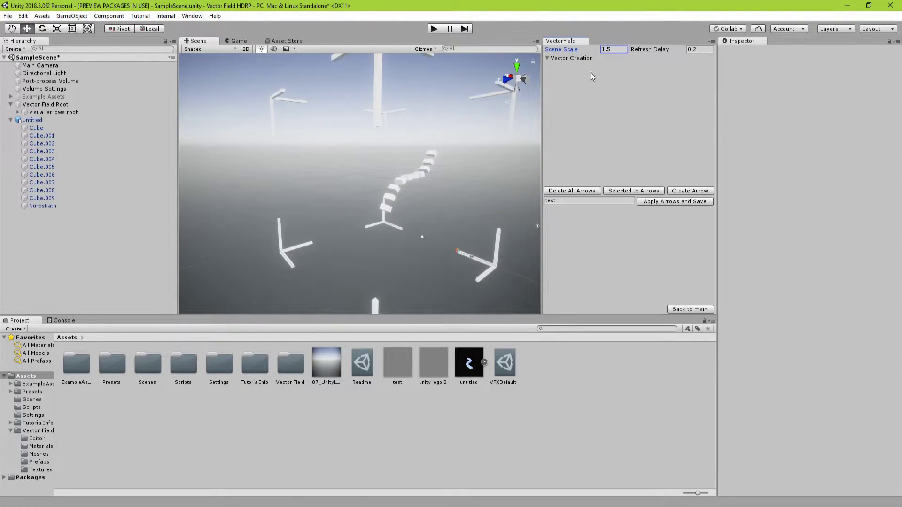
{"action": "left_click", "coordinate": [690, 190]}
{"action": "left_click", "coordinate": [704, 69]}
{"action": "left_click", "coordinate": [725, 77]}
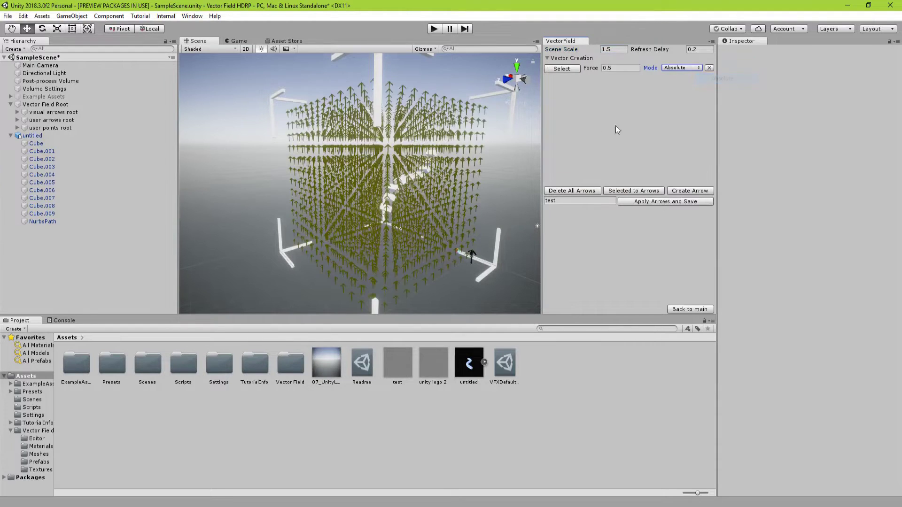
Step: Set the scene scale to 1.3 and move the Absolute arrow's end point
{"action": "mouse_move", "coordinate": [592, 50]}
{"action": "left_mouse_down"}
{"action": "mouse_move", "coordinate": [572, 55]}
{"action": "mouse_move", "coordinate": [601, 42]}
{"action": "mouse_move", "coordinate": [587, 54]}
{"action": "left_mouse_up"}
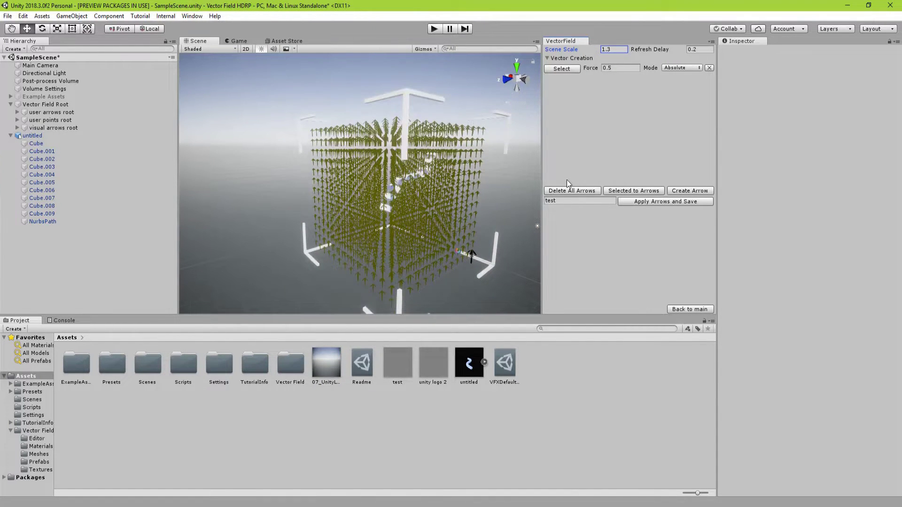
{"action": "left_click", "coordinate": [577, 71]}
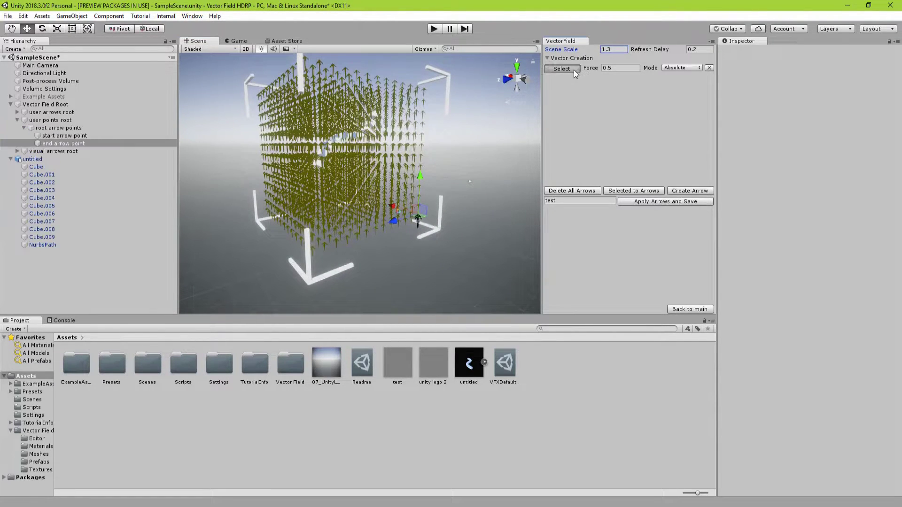
{"action": "left_click_drag", "start_coordinate": [418, 217], "coordinate": [444, 216]}
Step: Set the refresh delay to 1 and try it by moving the Absolute arrow's end point, including to about X -0.86, Y 2.82
{"action": "left_click", "coordinate": [696, 50]}
{"action": "type", "text": "1"}
{"action": "left_click_drag", "start_coordinate": [446, 229], "coordinate": [441, 177]}
{"action": "left_click", "coordinate": [694, 50]}
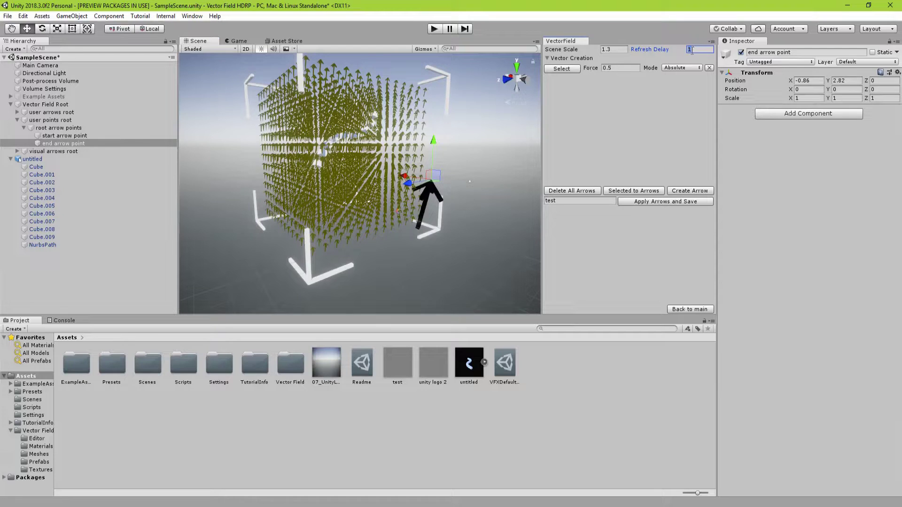
{"action": "mouse_move", "coordinate": [438, 176]}
{"action": "left_mouse_down"}
{"action": "mouse_move", "coordinate": [455, 216]}
{"action": "mouse_move", "coordinate": [425, 263]}
{"action": "mouse_move", "coordinate": [444, 211]}
{"action": "mouse_move", "coordinate": [430, 263]}
{"action": "mouse_move", "coordinate": [458, 250]}
{"action": "mouse_move", "coordinate": [416, 178]}
{"action": "mouse_move", "coordinate": [447, 181]}
{"action": "left_mouse_up"}
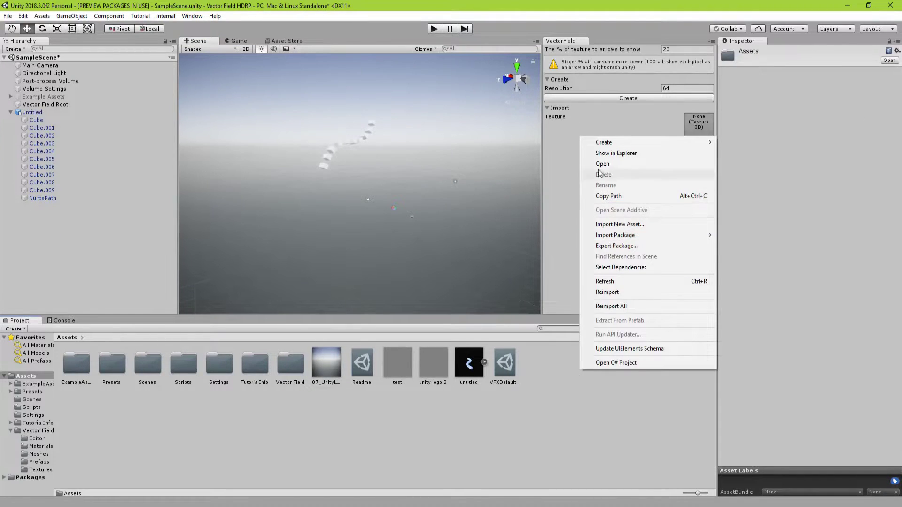
Step: Create a Visual Effect Graph asset in the Assets folder, keeping the default name New VFX
{"action": "mouse_move", "coordinate": [606, 144]}
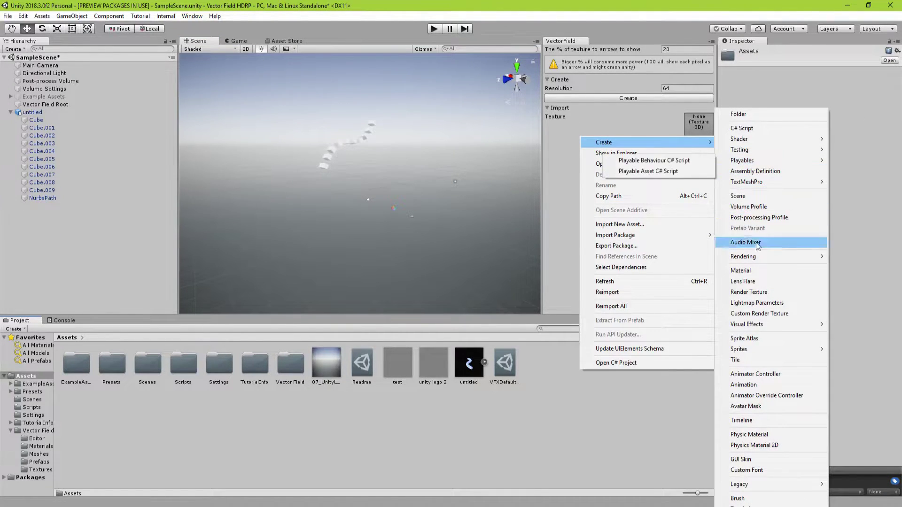
{"action": "mouse_move", "coordinate": [757, 325]}
{"action": "left_click", "coordinate": [667, 324]}
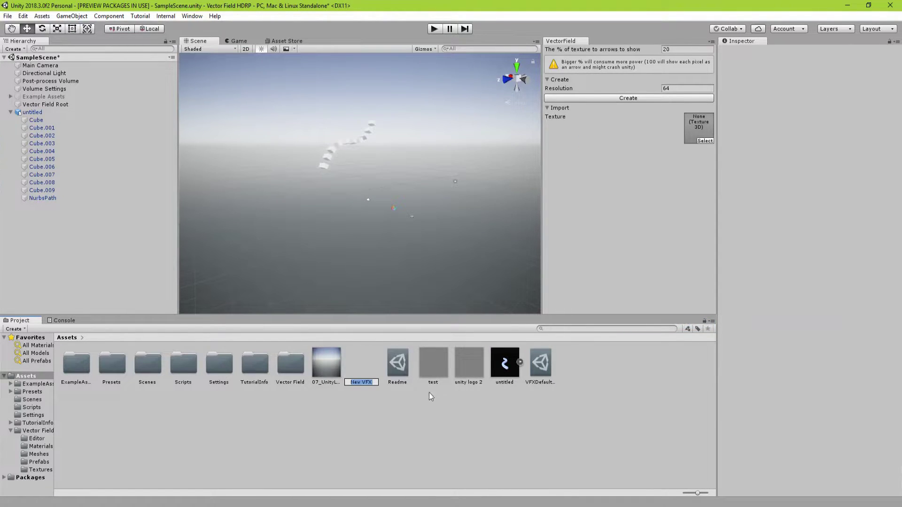
{"action": "key", "text": "Return"}
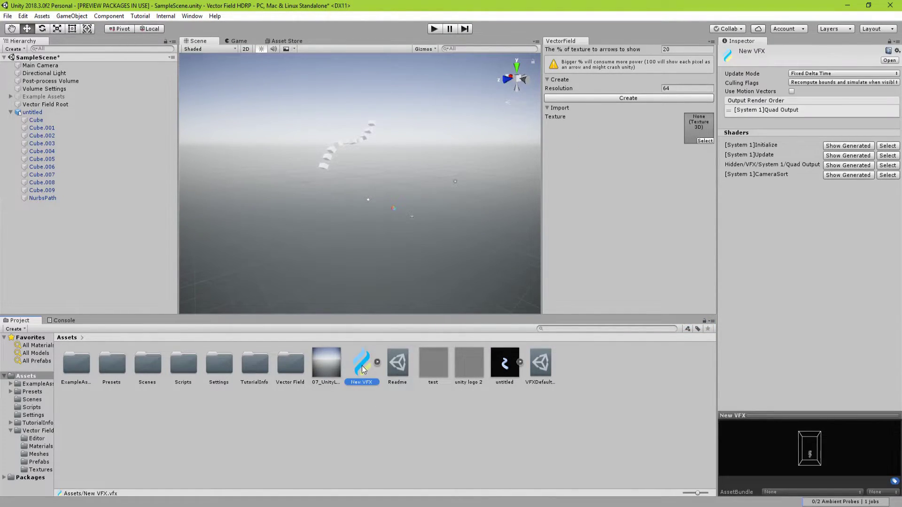
Step: Delete the untitled model from the scene and add the New VFX asset to the scene hierarchy
{"action": "left_click", "coordinate": [32, 112]}
{"action": "left_click", "coordinate": [11, 112]}
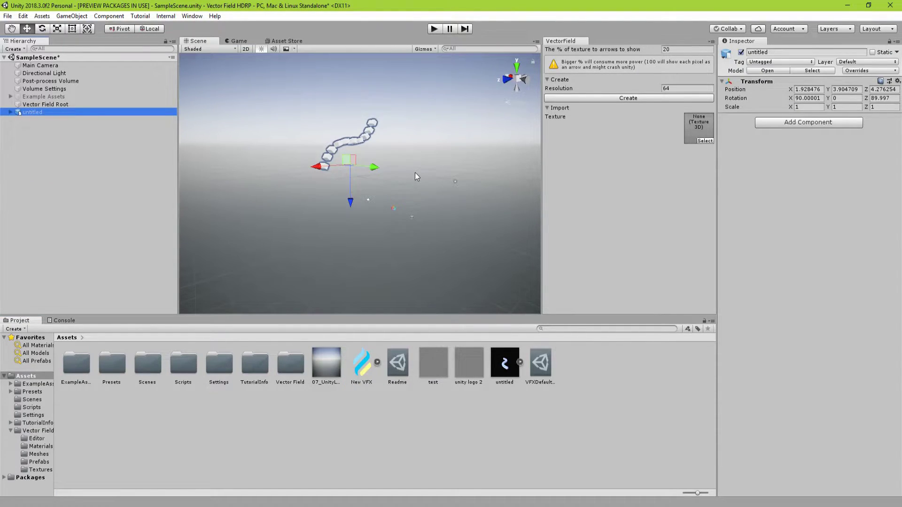
{"action": "key", "text": "Delete"}
{"action": "left_click_drag", "start_coordinate": [356, 368], "coordinate": [137, 206]}
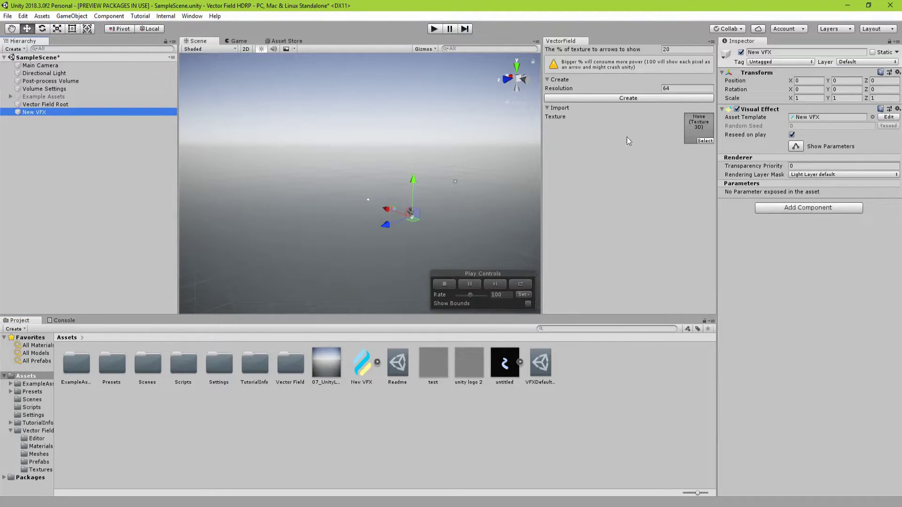
Step: Open the New VFX graph for editing and add a Position (AABox) block to the Initialize context
{"action": "left_click", "coordinate": [894, 117]}
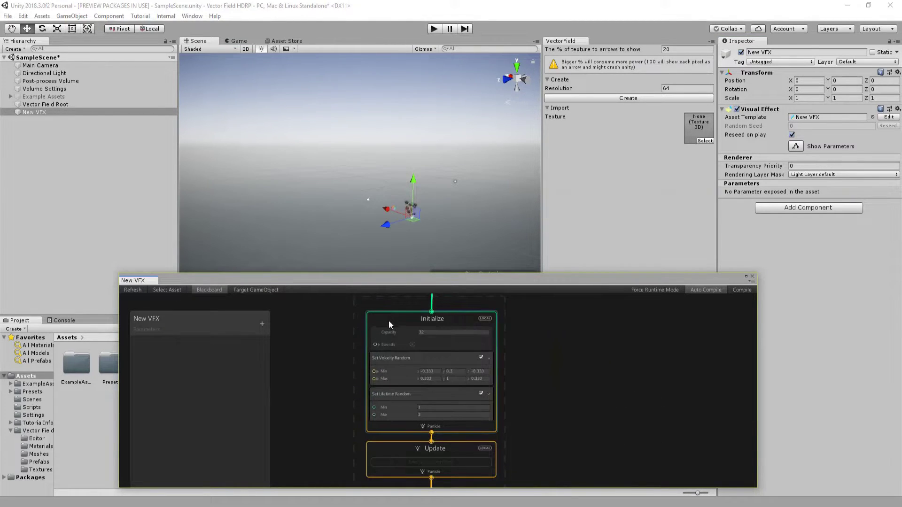
{"action": "right_click", "coordinate": [395, 318]}
{"action": "left_click", "coordinate": [408, 325]}
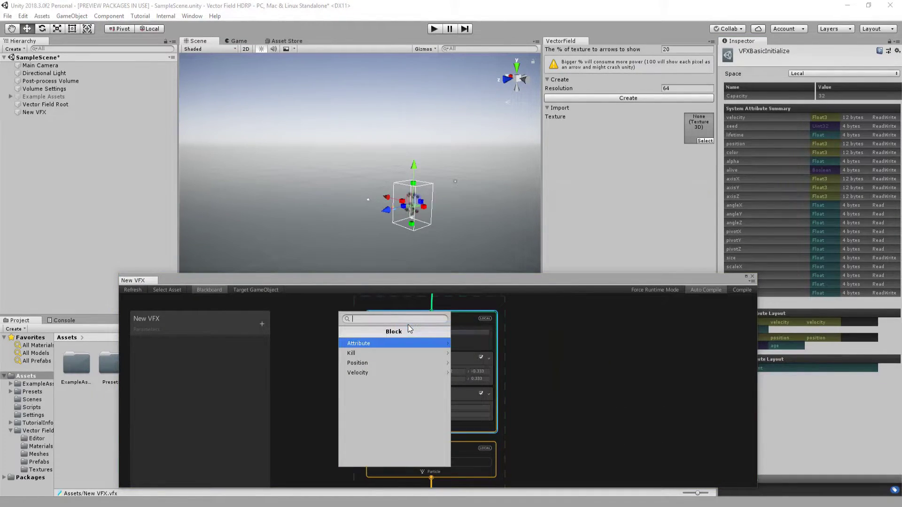
{"action": "type", "text": "box"}
{"action": "key", "text": "Down"}
{"action": "key", "text": "Return"}
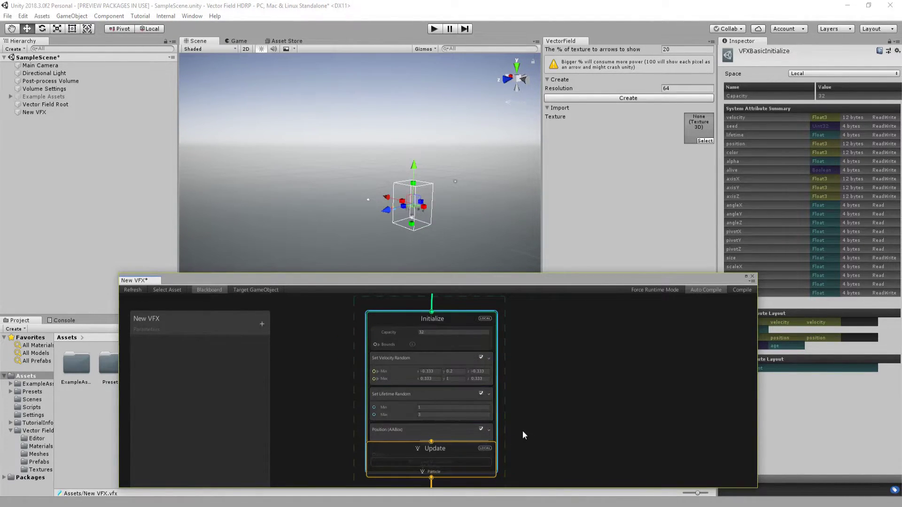
Step: Move the Update context clear of Initialize, set the Position (AABox) block's mode to Volume, and select that block
{"action": "middle_click_drag", "start_coordinate": [523, 435], "coordinate": [531, 353]}
{"action": "left_click", "coordinate": [461, 380]}
{"action": "left_click_drag", "start_coordinate": [461, 379], "coordinate": [311, 401]}
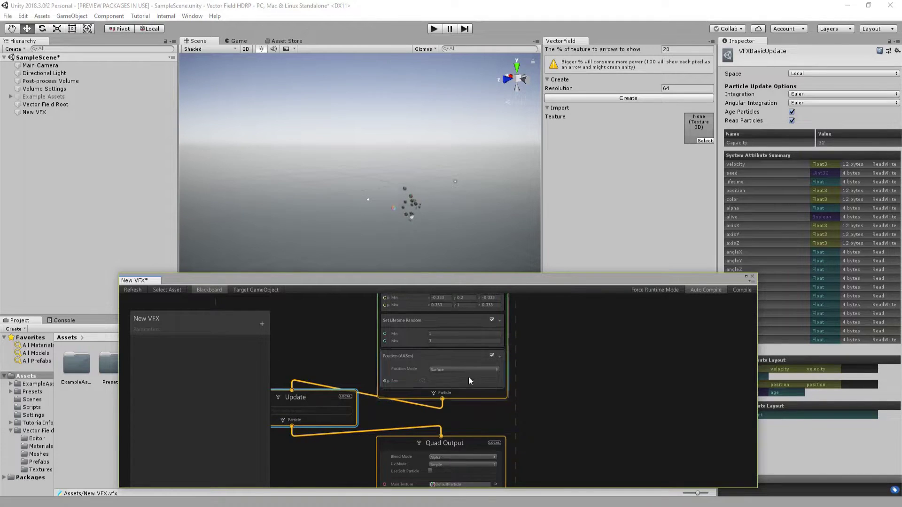
{"action": "middle_click_drag", "start_coordinate": [526, 364], "coordinate": [551, 398]}
{"action": "left_click", "coordinate": [502, 405]}
{"action": "left_click", "coordinate": [498, 423]}
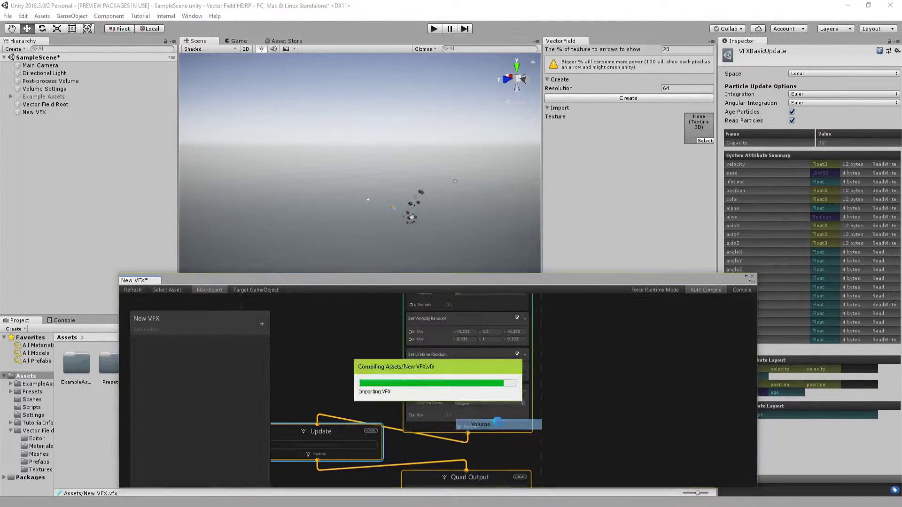
{"action": "left_click", "coordinate": [433, 389]}
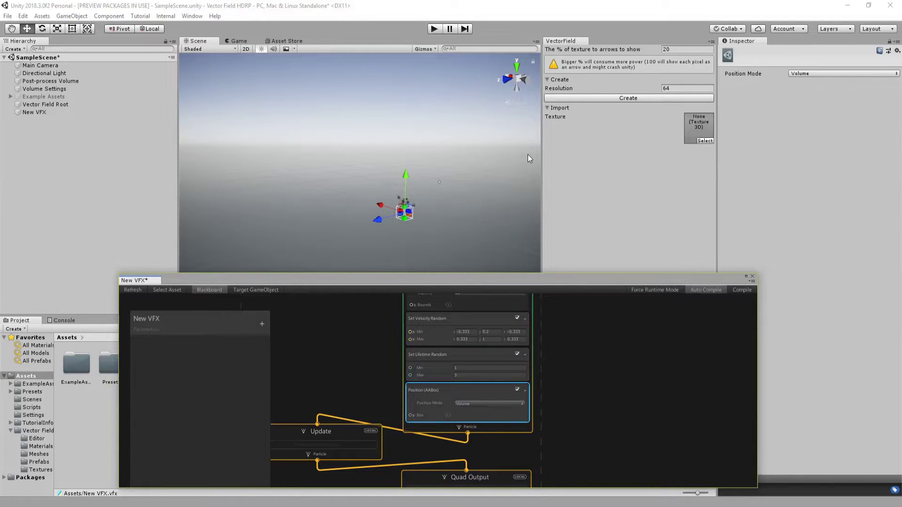
Step: Create a vector field with resolution 64 and set its scene scale to 1.5 and refresh delay to 0.1
{"action": "left_click", "coordinate": [613, 99]}
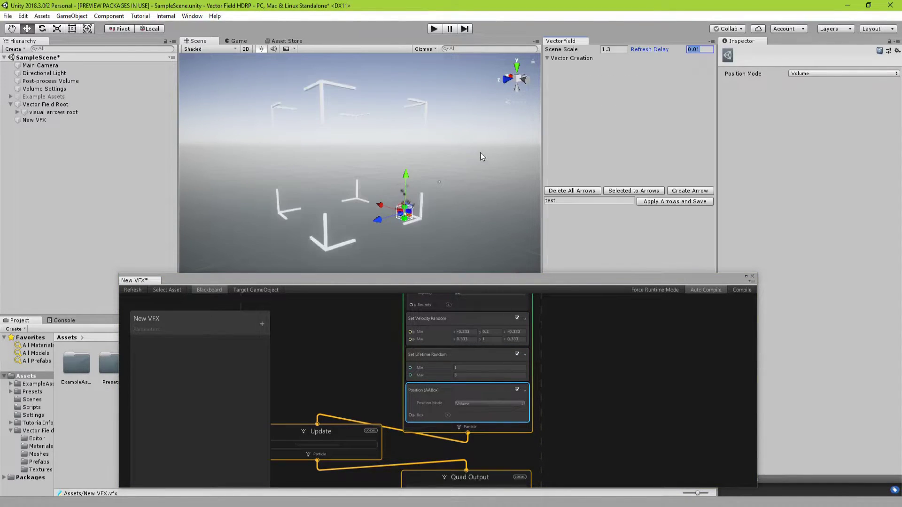
{"action": "left_click", "coordinate": [609, 50]}
{"action": "key", "text": "BackSpace"}
{"action": "type", "text": "5"}
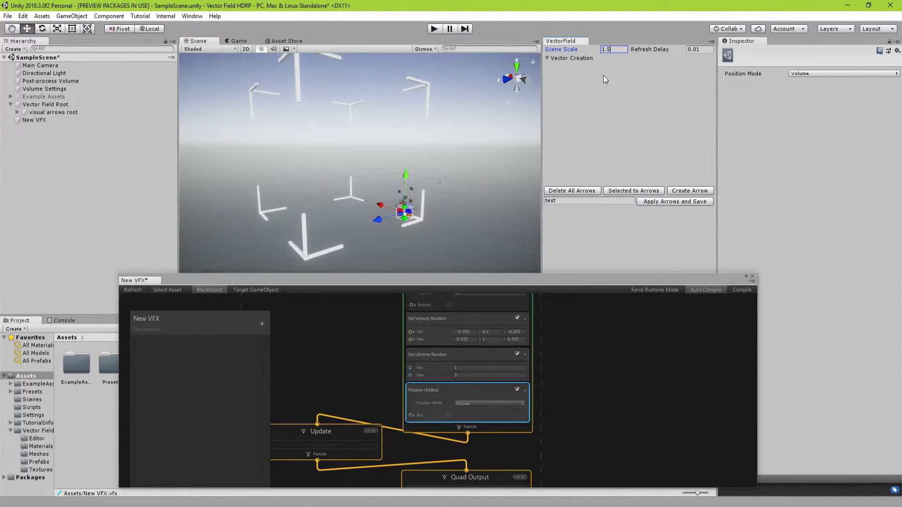
{"action": "left_click", "coordinate": [695, 51]}
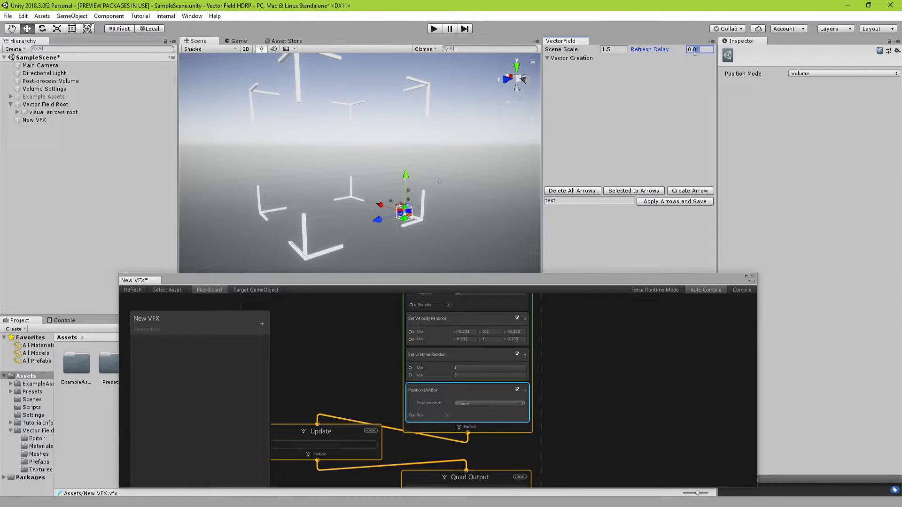
{"action": "type", "text": "0.1"}
Step: Stretch the AABox spawn volume along the Z and Y axes to match the vector field's corner markers
{"action": "left_click", "coordinate": [526, 80]}
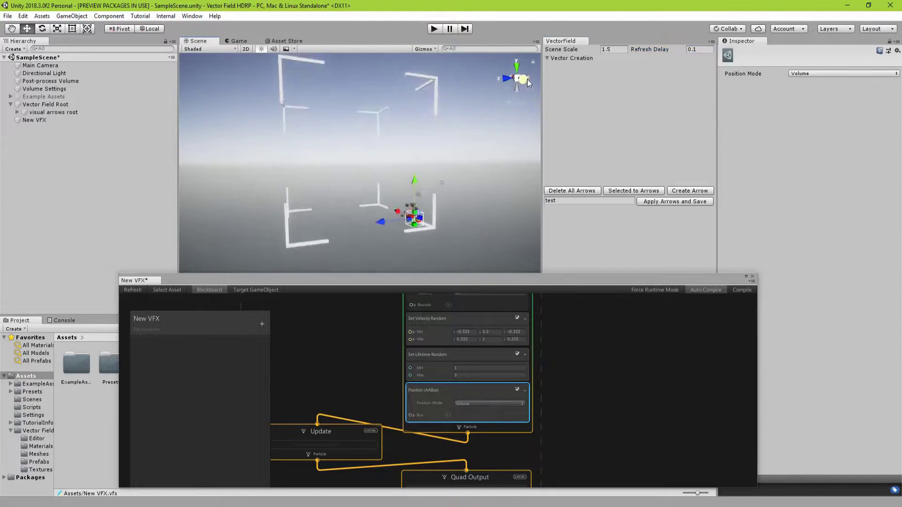
{"action": "left_click", "coordinate": [517, 78]}
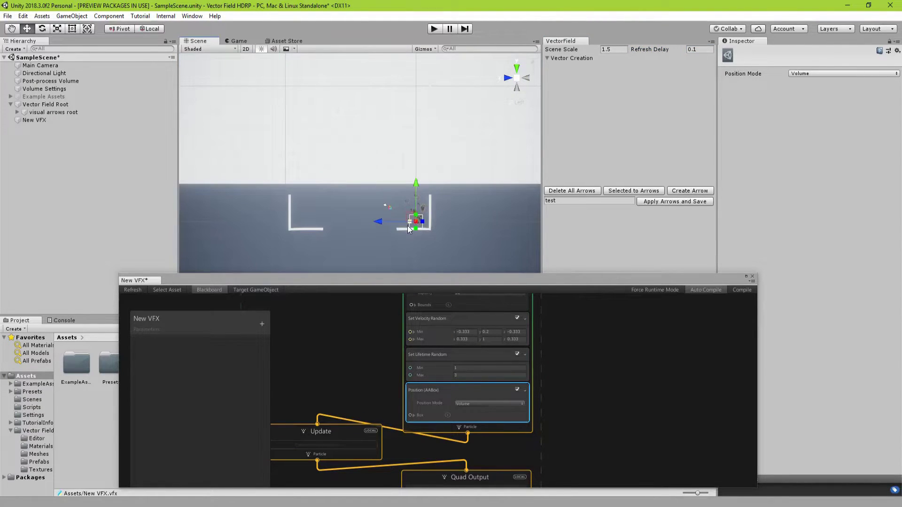
{"action": "left_click_drag", "start_coordinate": [408, 226], "coordinate": [288, 226]}
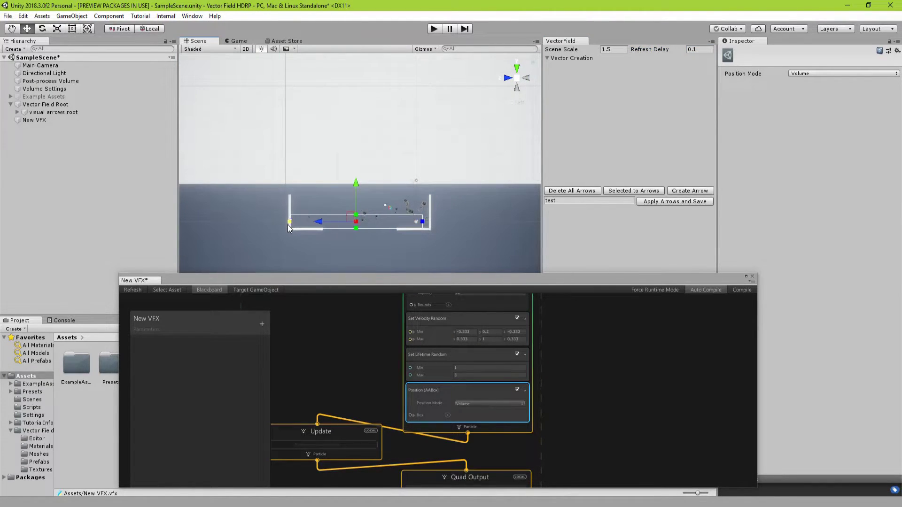
{"action": "left_click_drag", "start_coordinate": [424, 221], "coordinate": [432, 221]}
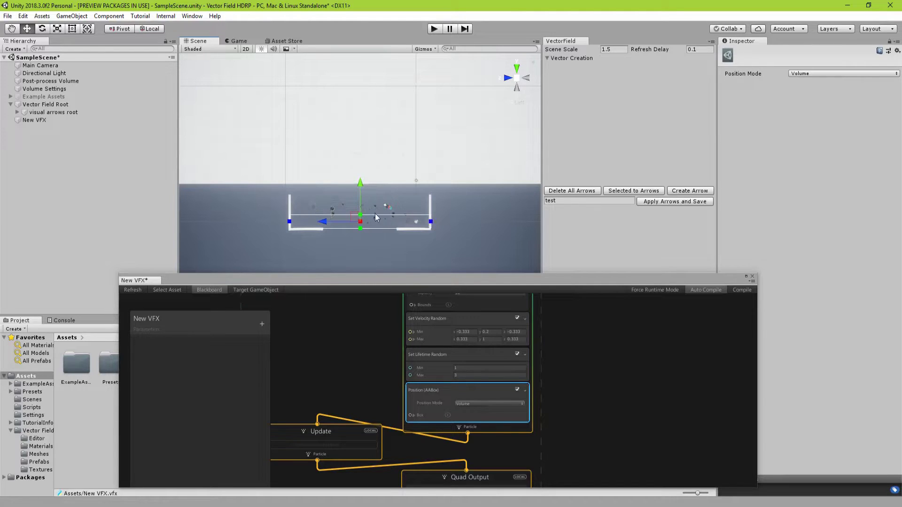
{"action": "left_click_drag", "start_coordinate": [364, 214], "coordinate": [362, 81]}
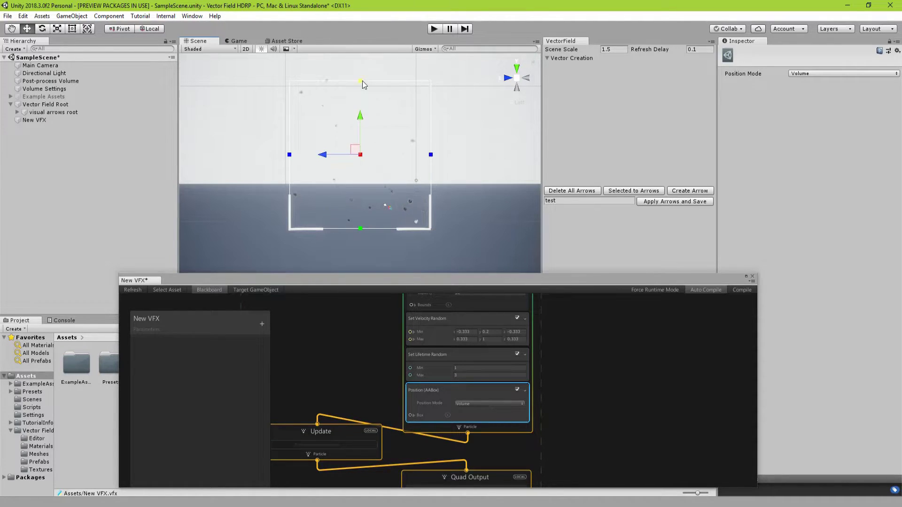
{"action": "middle_click_drag", "start_coordinate": [399, 123], "coordinate": [410, 251]}
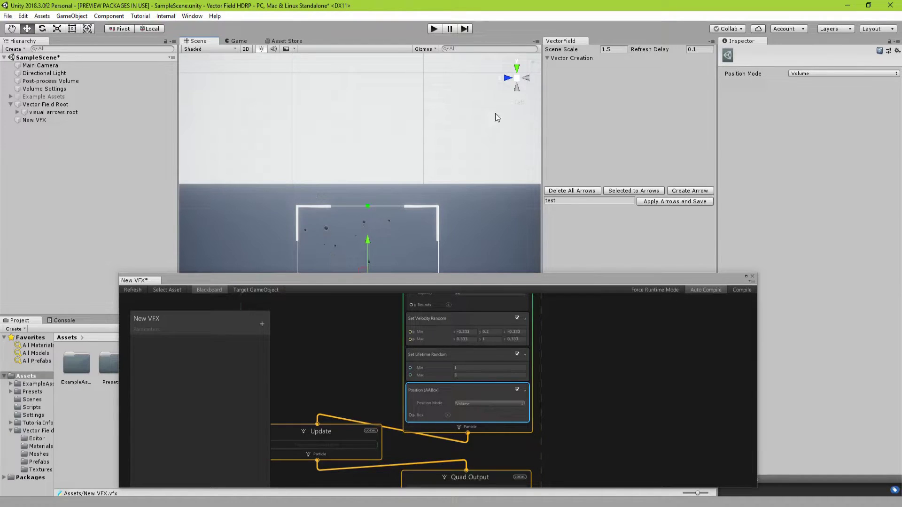
Step: Stretch the AABox spawn volume along the X axis to the vector field's corner markers and return to perspective view
{"action": "left_click", "coordinate": [508, 78]}
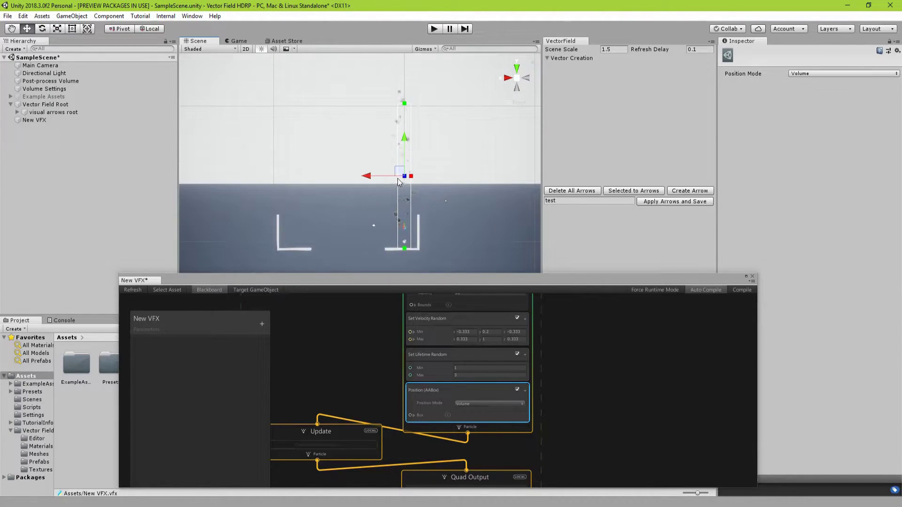
{"action": "left_click_drag", "start_coordinate": [396, 177], "coordinate": [279, 190]}
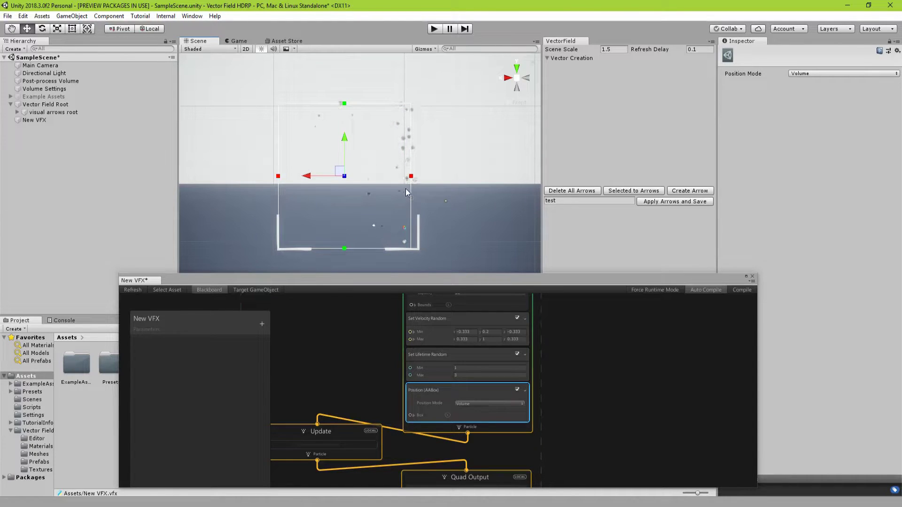
{"action": "left_click_drag", "start_coordinate": [413, 179], "coordinate": [420, 182]}
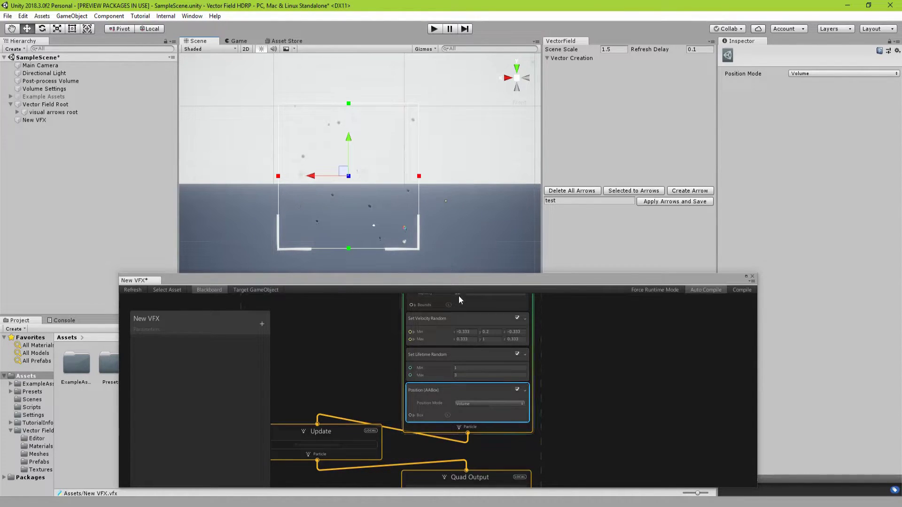
{"action": "left_click", "coordinate": [516, 79]}
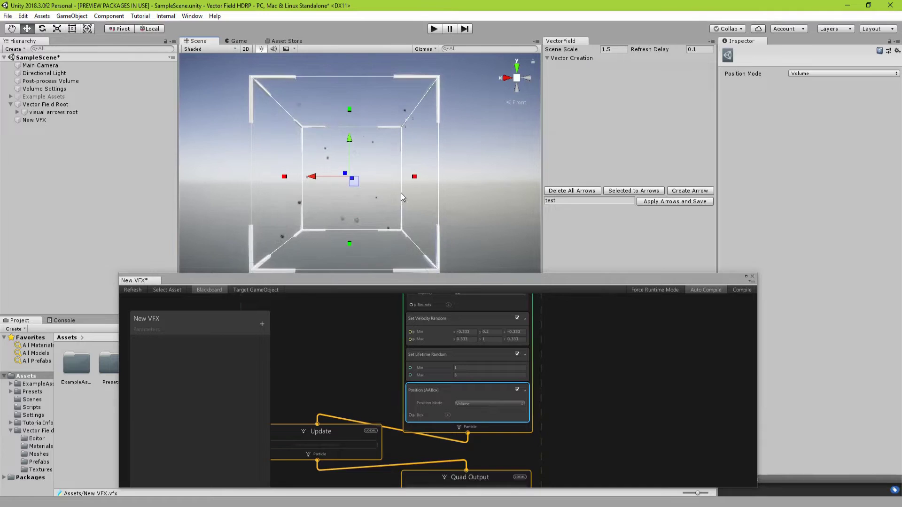
Step: Set the constant spawn rate to 10000 and raise the Initialize capacity to 903
{"action": "left_click_drag", "start_coordinate": [425, 282], "coordinate": [373, 301]}
{"action": "middle_click_drag", "start_coordinate": [328, 329], "coordinate": [308, 429]}
{"action": "left_click", "coordinate": [394, 342]}
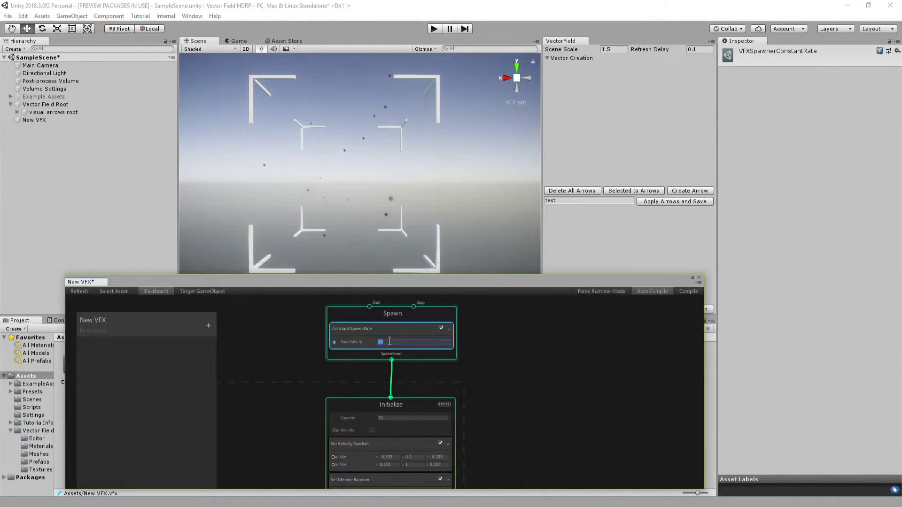
{"action": "type", "text": "000"}
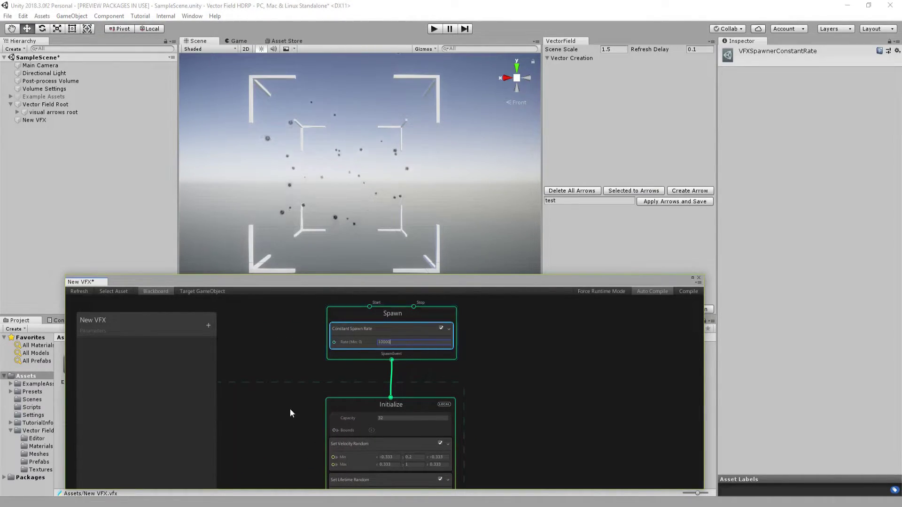
{"action": "middle_click_drag", "start_coordinate": [325, 415], "coordinate": [332, 340]}
{"action": "left_click_drag", "start_coordinate": [363, 343], "coordinate": [633, 355]}
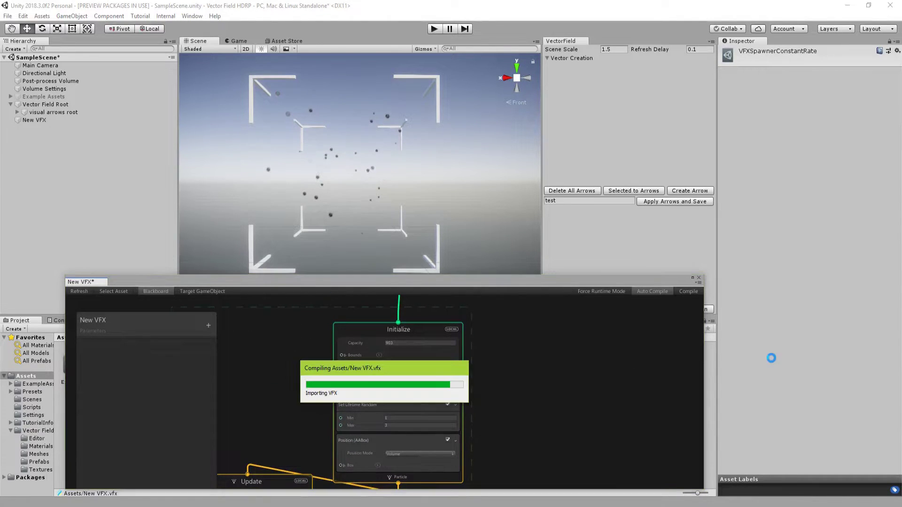
Step: Set the Set Lifetime Random block's minimum to 5 and maximum to 93
{"action": "middle_click_drag", "start_coordinate": [574, 410], "coordinate": [587, 390]}
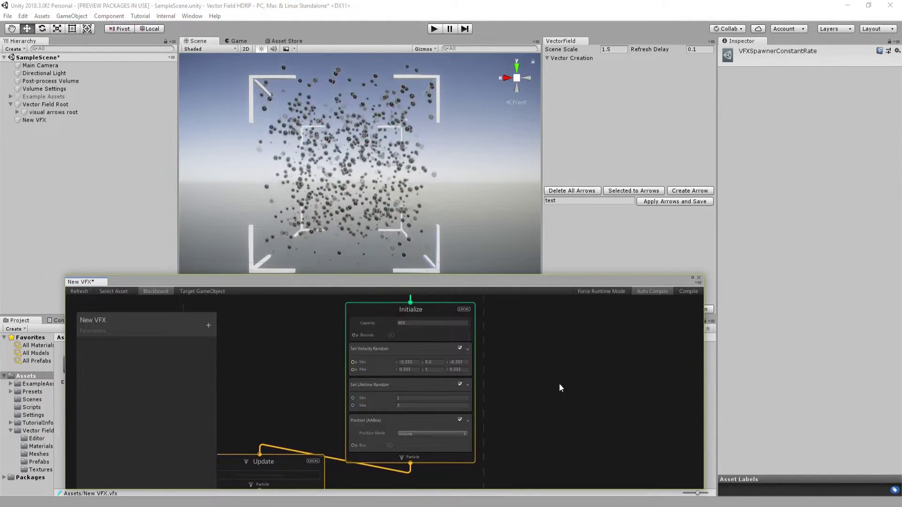
{"action": "middle_click_drag", "start_coordinate": [521, 376], "coordinate": [531, 356]}
{"action": "middle_click_drag", "start_coordinate": [409, 369], "coordinate": [404, 322]}
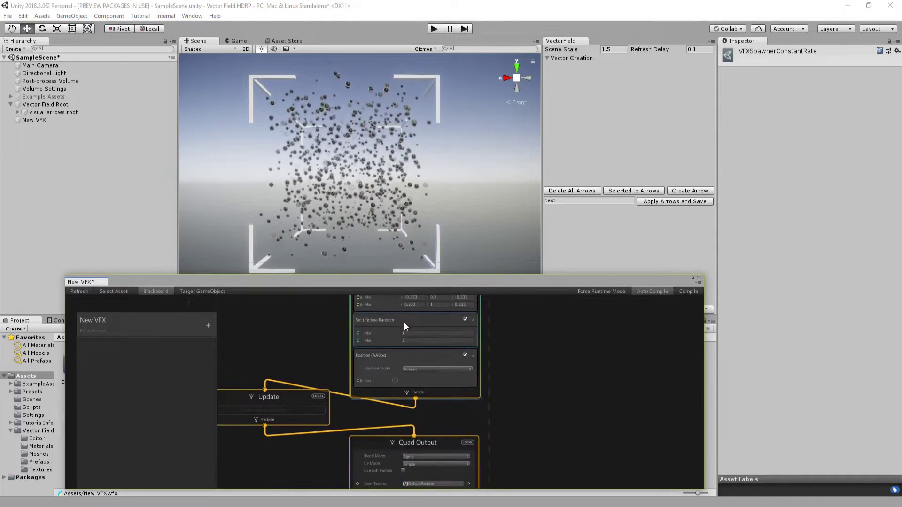
{"action": "left_click", "coordinate": [403, 332]}
{"action": "middle_click_drag", "start_coordinate": [536, 356], "coordinate": [533, 427]}
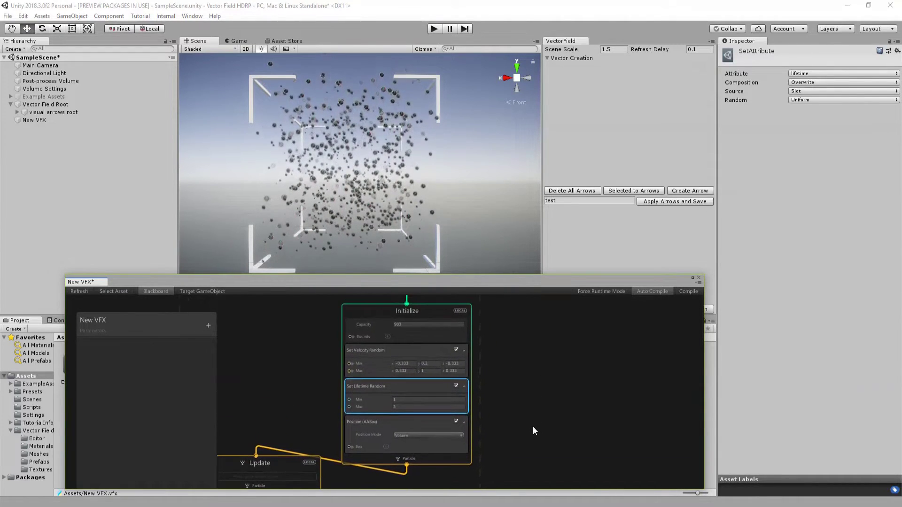
{"action": "scroll", "coordinate": [524, 409], "scroll_direction": "up", "scroll_amount": 2}
{"action": "left_click", "coordinate": [383, 397]}
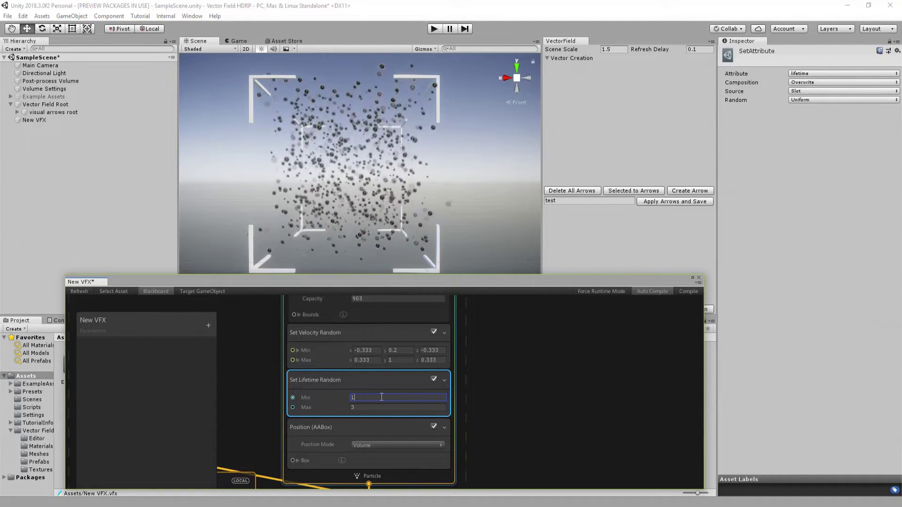
{"action": "left_click", "coordinate": [362, 407]}
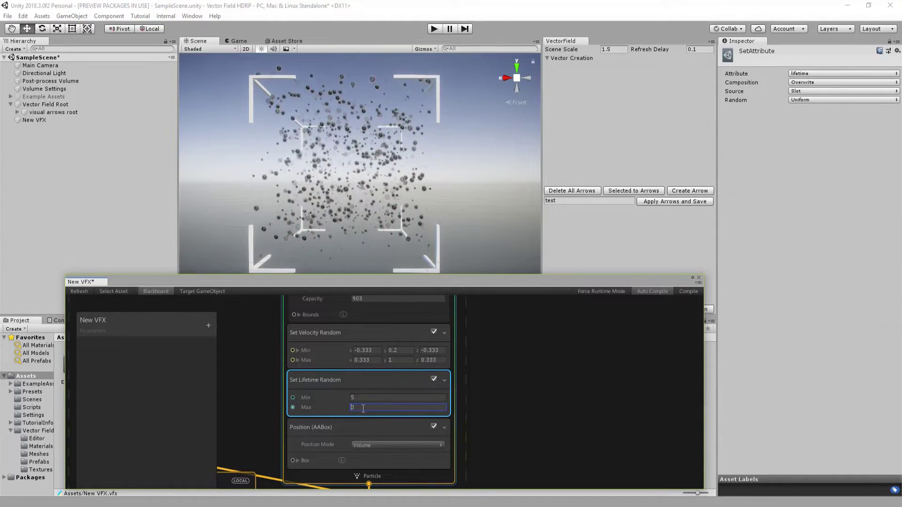
{"action": "type", "text": "9"}
{"action": "middle_click_drag", "start_coordinate": [521, 387], "coordinate": [518, 435]}
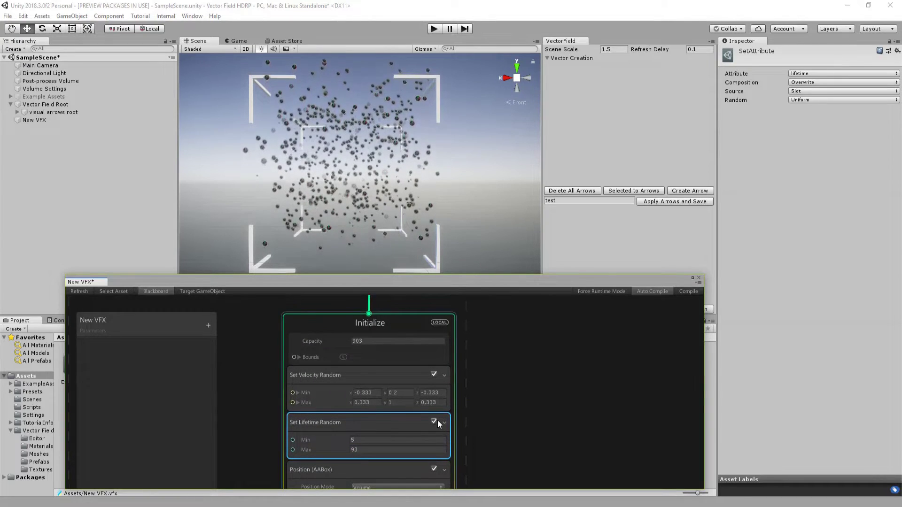
Step: Disable the Set Velocity Random block in the Initialize context
{"action": "left_click", "coordinate": [431, 374]}
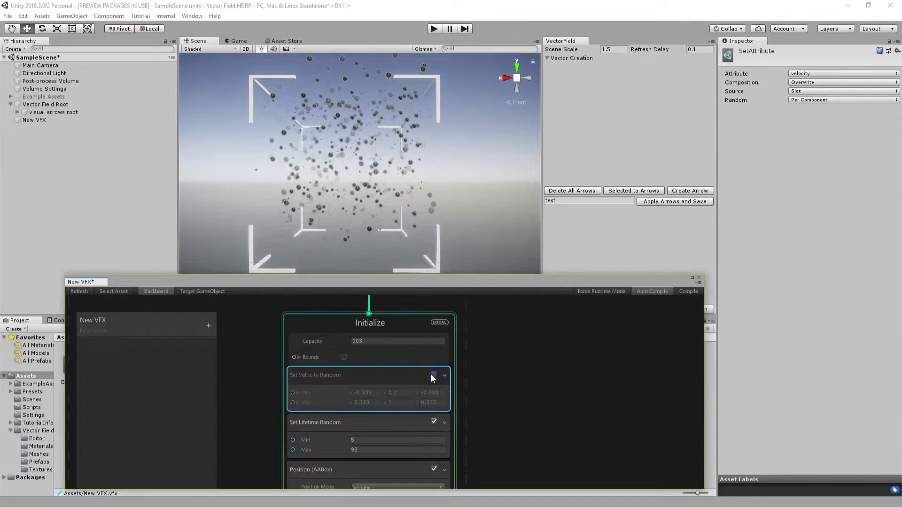
{"action": "scroll", "coordinate": [528, 415], "scroll_direction": "down", "scroll_amount": 5}
{"action": "middle_click_drag", "start_coordinate": [520, 484], "coordinate": [511, 348]}
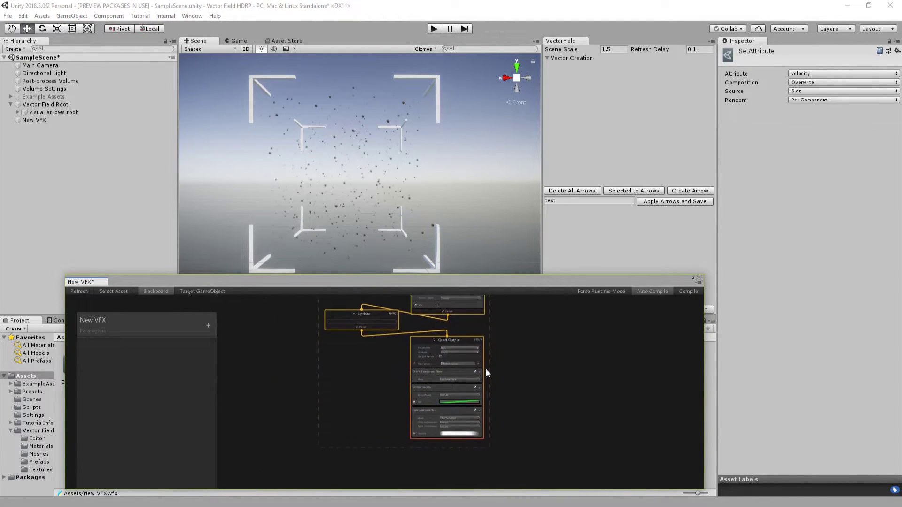
Step: Add a Vector Field Force block to the Update context
{"action": "scroll", "coordinate": [487, 369], "scroll_direction": "up", "scroll_amount": 2}
{"action": "left_click", "coordinate": [459, 347]}
{"action": "left_click", "coordinate": [551, 371]}
{"action": "middle_click_drag", "start_coordinate": [328, 355], "coordinate": [379, 391]}
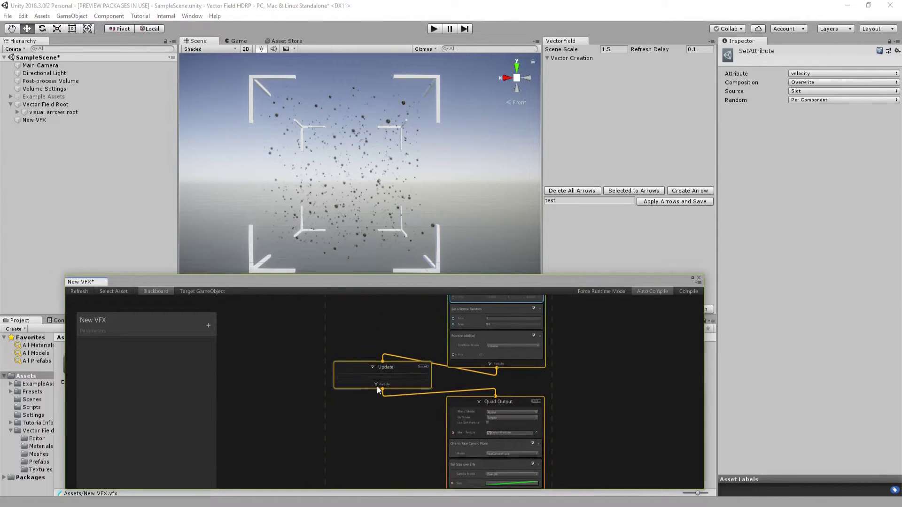
{"action": "right_click", "coordinate": [380, 376]}
{"action": "left_click", "coordinate": [388, 382]}
{"action": "left_click", "coordinate": [389, 382]}
{"action": "type", "text": "vec"}
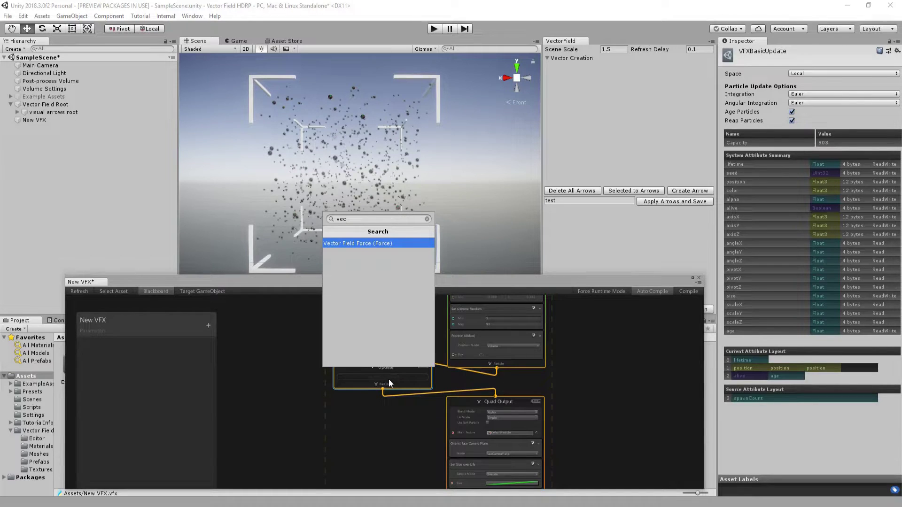
{"action": "key", "text": "Return"}
{"action": "scroll", "coordinate": [337, 421], "scroll_direction": "up", "scroll_amount": 5}
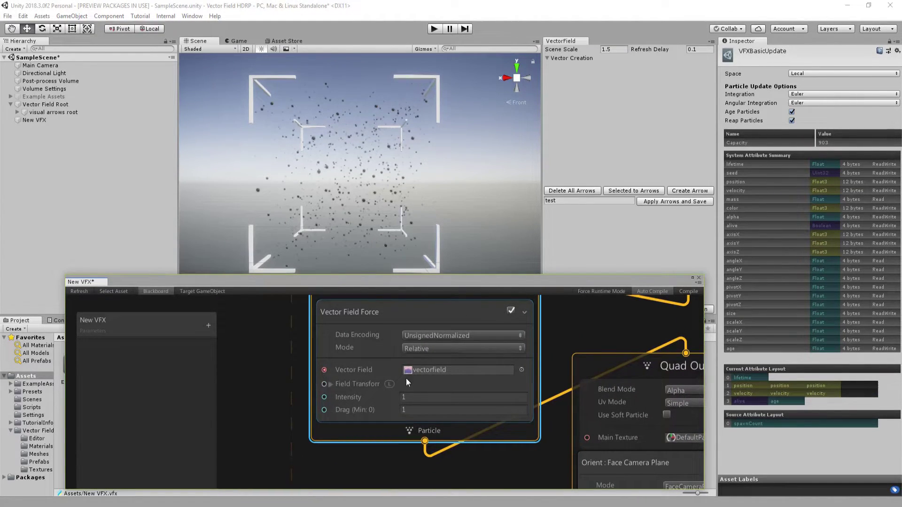
Step: Create a Texture3D parameter in the blackboard and connect it to the Vector Field input of the Vector Field Force block
{"action": "middle_click_drag", "start_coordinate": [253, 341], "coordinate": [297, 344]}
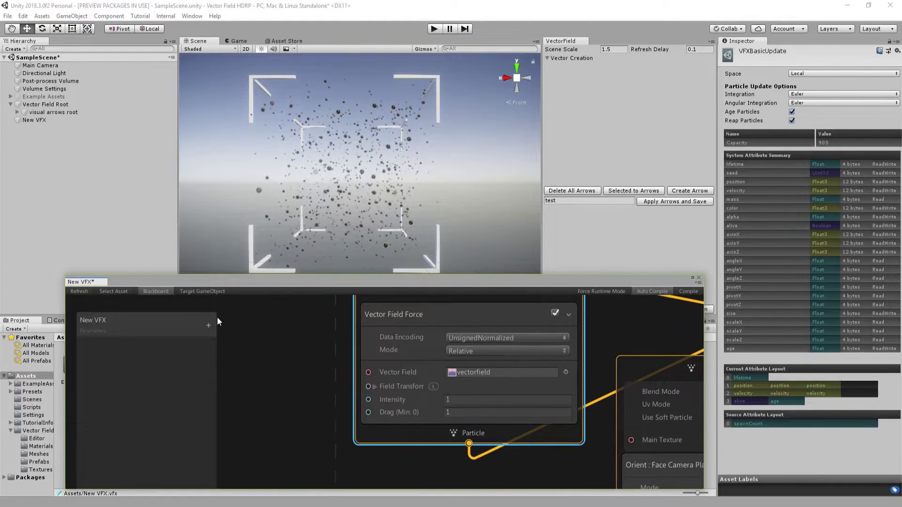
{"action": "left_click", "coordinate": [208, 325]}
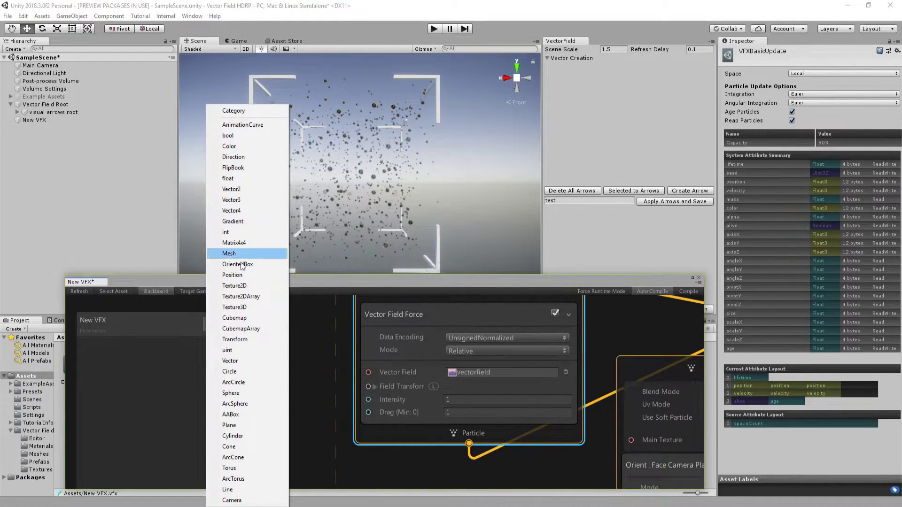
{"action": "left_click", "coordinate": [250, 308]}
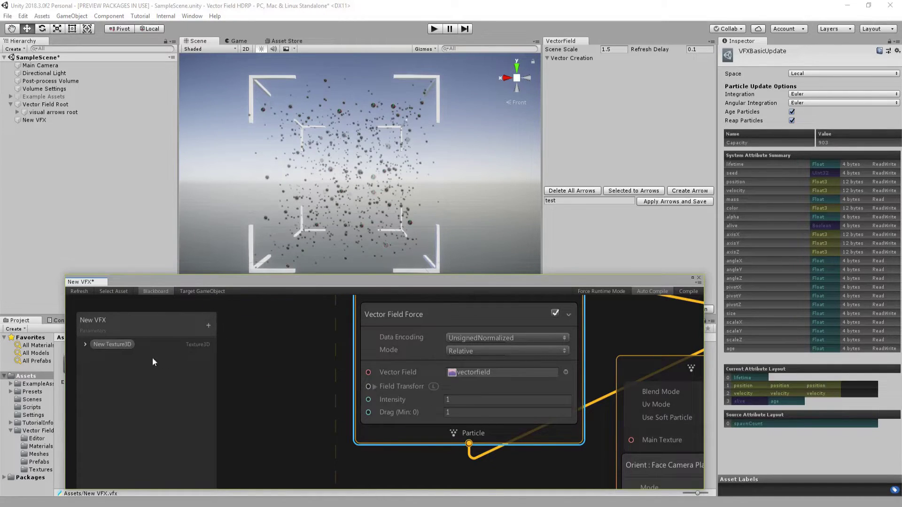
{"action": "left_click_drag", "start_coordinate": [117, 348], "coordinate": [368, 372]}
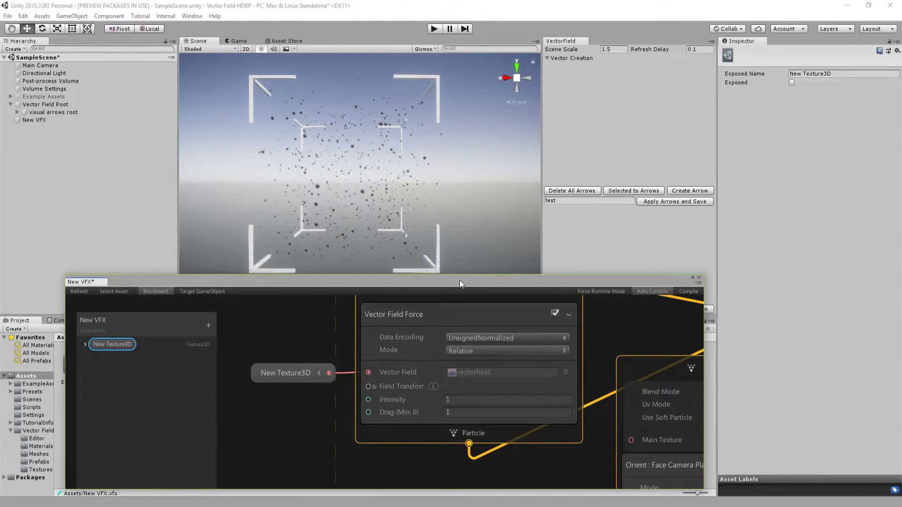
Step: Expose the New Texture3D parameter
{"action": "left_click_drag", "start_coordinate": [460, 281], "coordinate": [442, 297]}
{"action": "left_click", "coordinate": [68, 360]}
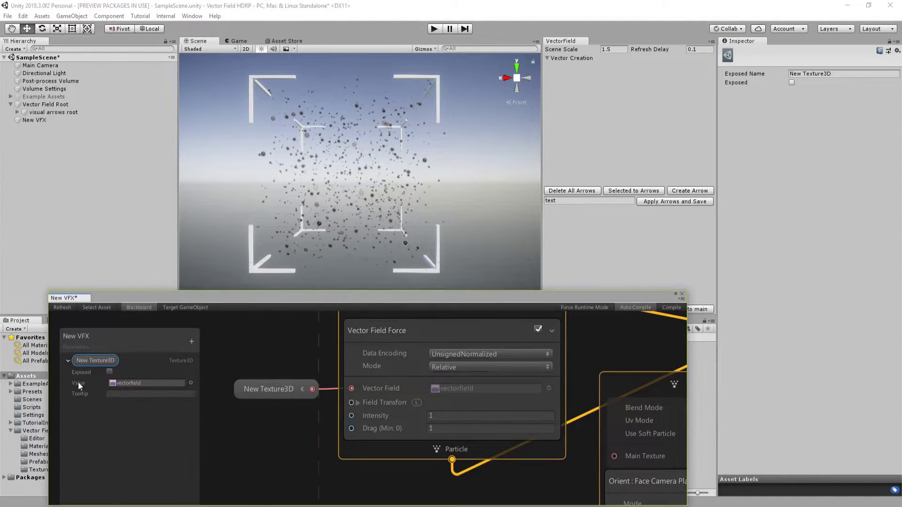
{"action": "left_click", "coordinate": [109, 372]}
Step: Assign the 07_UnityLogo64 texture to the New Texture3D parameter of the New VFX object
{"action": "left_click_drag", "start_coordinate": [362, 299], "coordinate": [357, 417]}
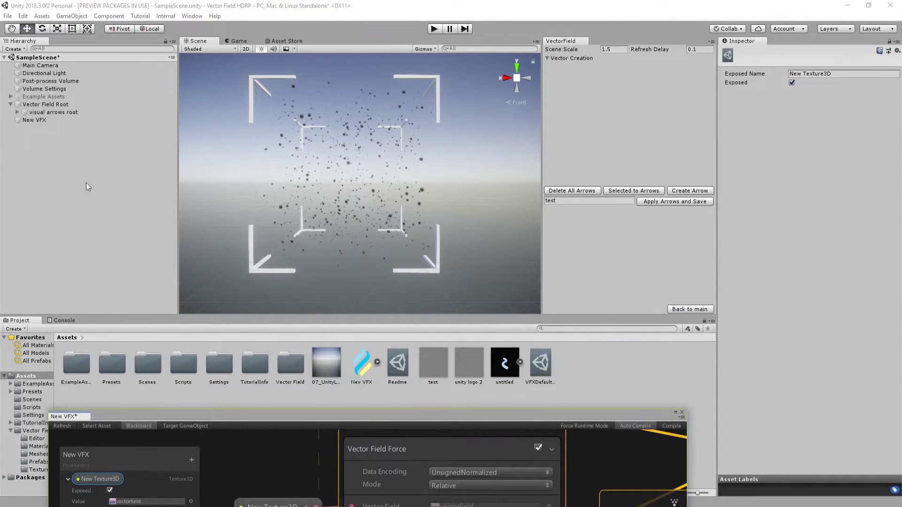
{"action": "left_click", "coordinate": [38, 120]}
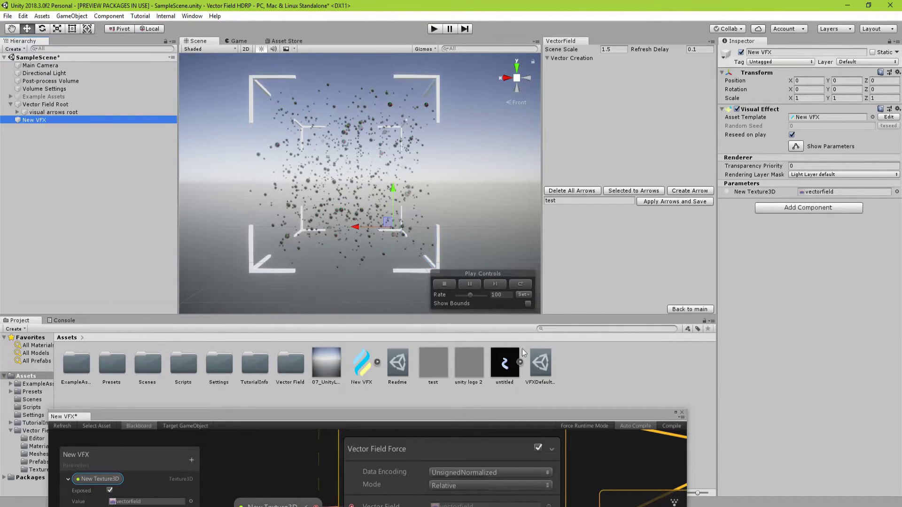
{"action": "left_click", "coordinate": [473, 368]}
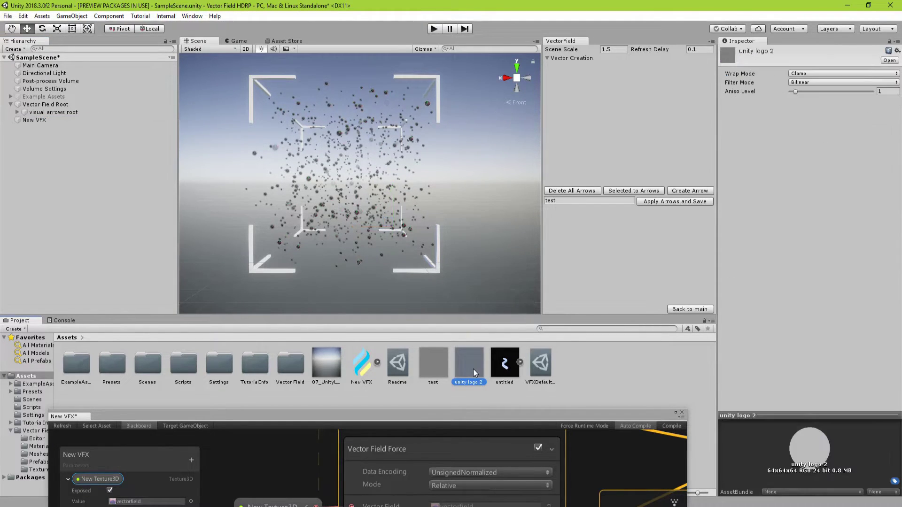
{"action": "left_click", "coordinate": [89, 121]}
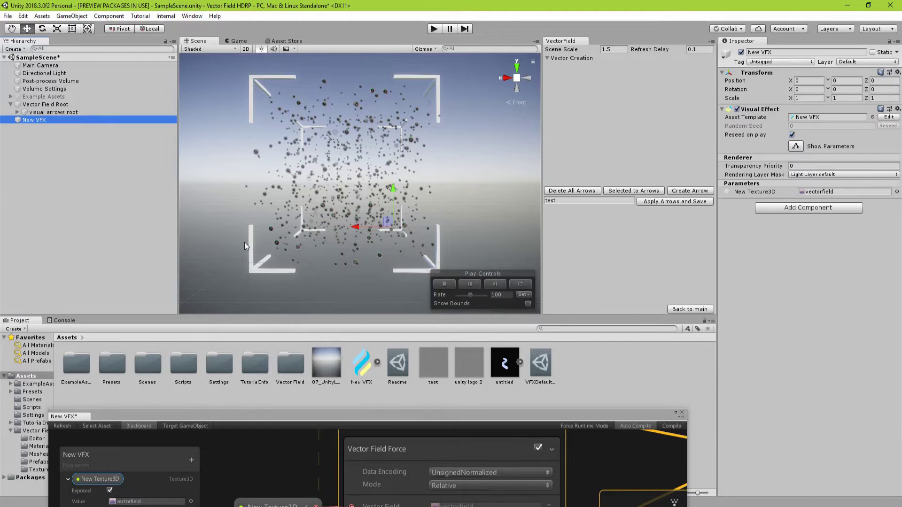
{"action": "left_click_drag", "start_coordinate": [326, 362], "coordinate": [823, 192]}
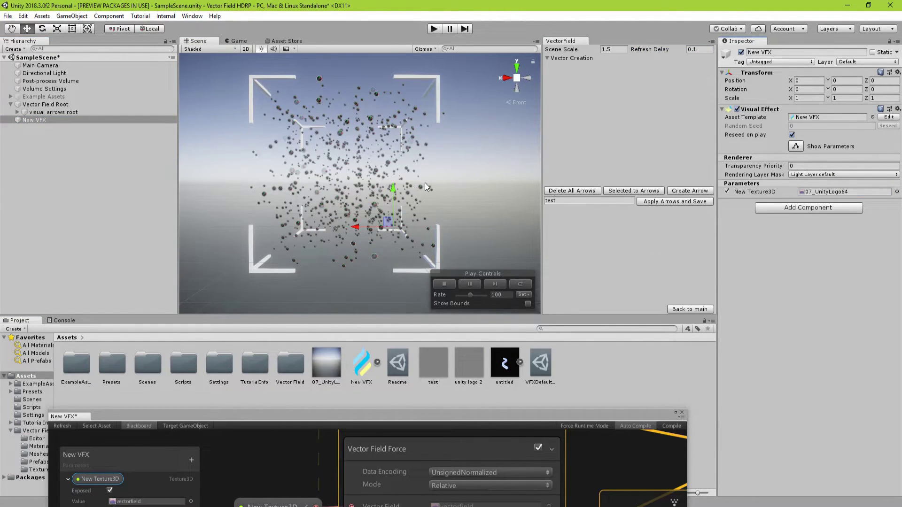
Step: Set the Vector Field Force block's intensity to 5.7 and its drag to 1.83
{"action": "left_click_drag", "start_coordinate": [401, 416], "coordinate": [380, 297]}
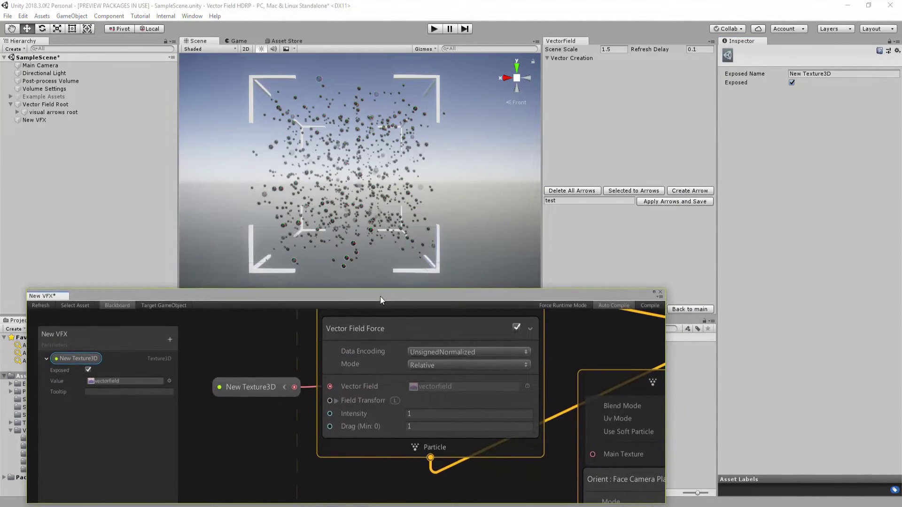
{"action": "left_click_drag", "start_coordinate": [368, 417], "coordinate": [373, 418]}
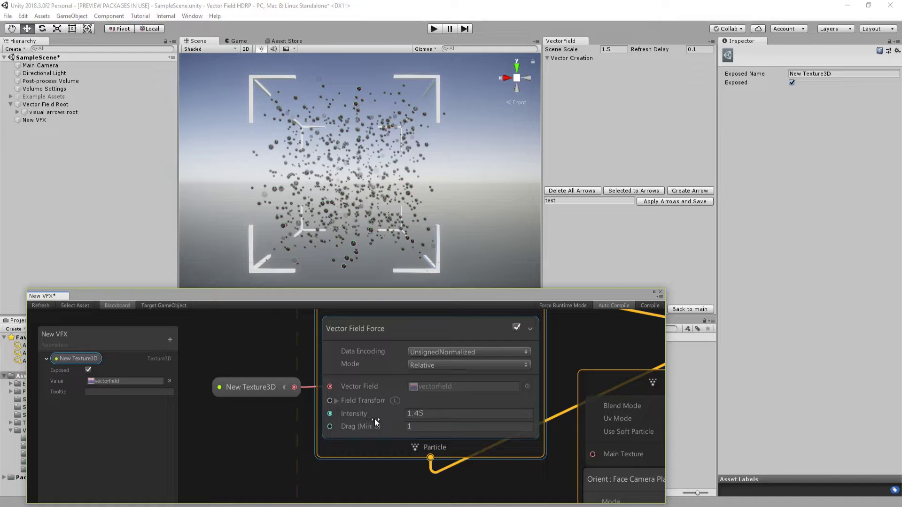
{"action": "left_click", "coordinate": [413, 413]}
{"action": "type", "text": "5.7"}
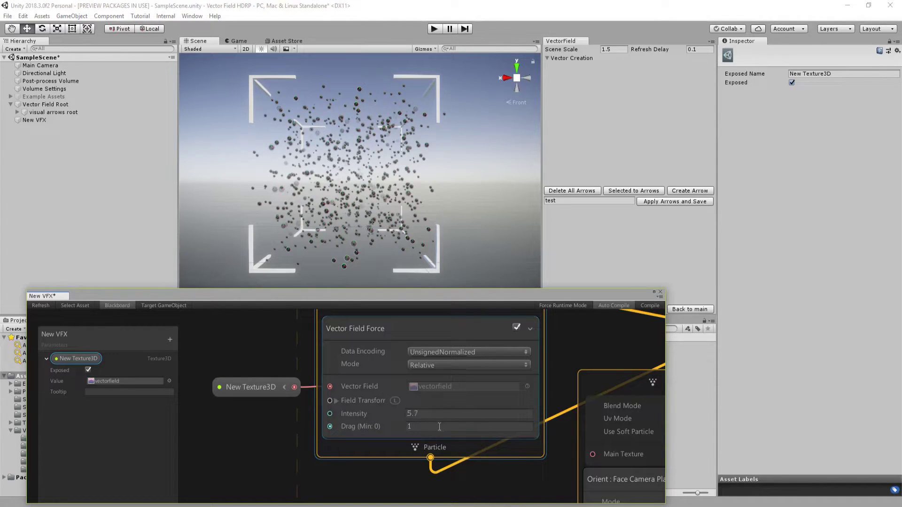
{"action": "left_click_drag", "start_coordinate": [377, 428], "coordinate": [389, 426]}
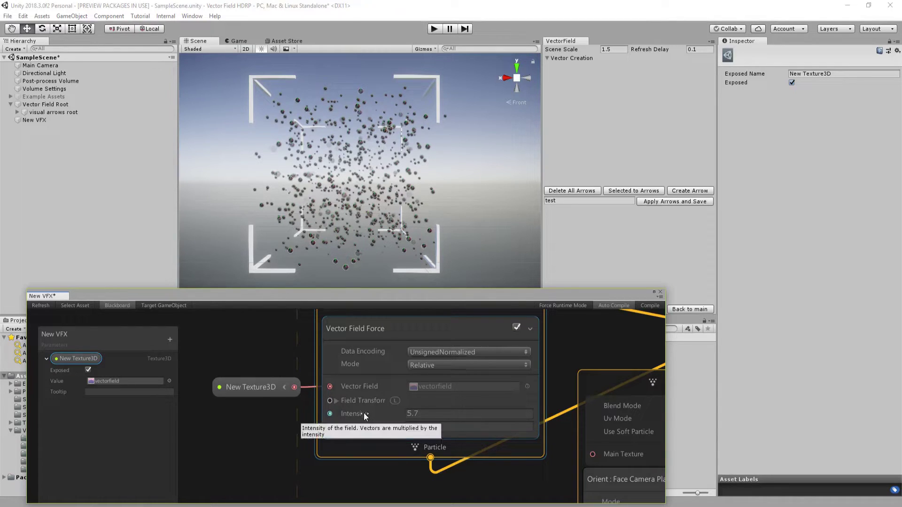
Step: Stretch the Vector Field Force volume along X and Y to the vector field's corner markers in front view
{"action": "left_click", "coordinate": [378, 328]}
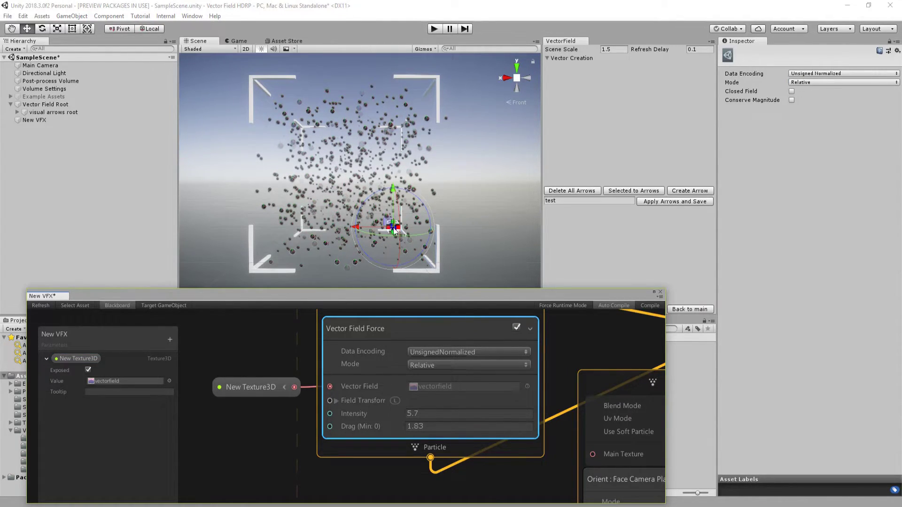
{"action": "left_click", "coordinate": [506, 78]}
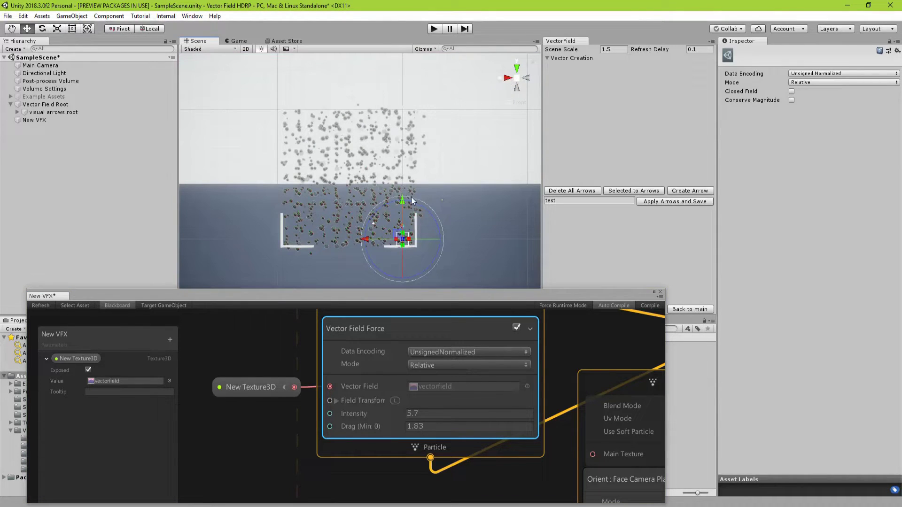
{"action": "left_click_drag", "start_coordinate": [394, 240], "coordinate": [276, 241]}
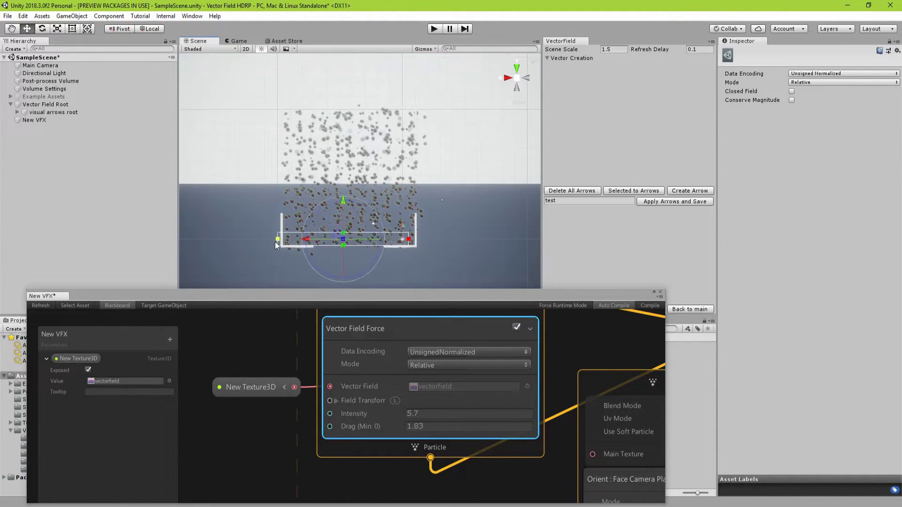
{"action": "left_click_drag", "start_coordinate": [408, 239], "coordinate": [415, 239]}
{"action": "left_click_drag", "start_coordinate": [351, 233], "coordinate": [360, 111]}
{"action": "middle_click_drag", "start_coordinate": [360, 162], "coordinate": [359, 207]}
Step: Stretch the Vector Field Force volume along Z to the corner markers in side view and return to perspective view
{"action": "left_click", "coordinate": [508, 79]}
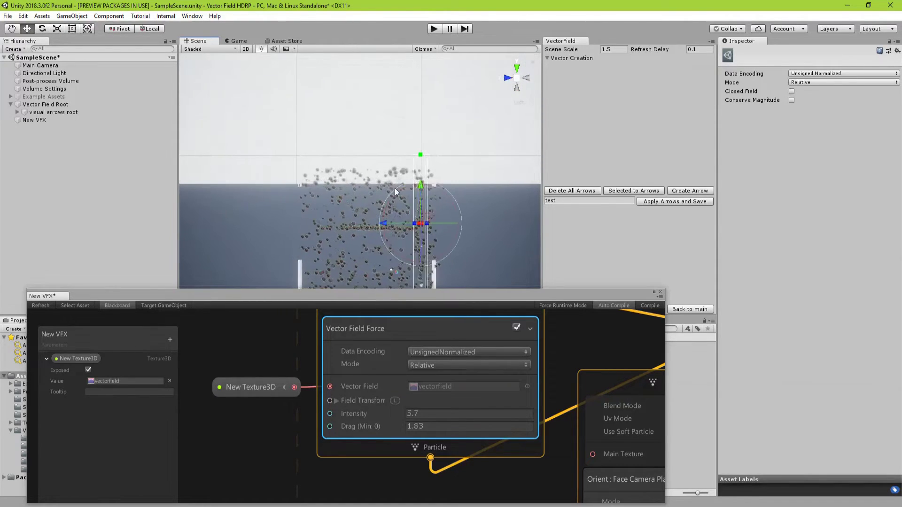
{"action": "left_click_drag", "start_coordinate": [413, 224], "coordinate": [301, 228]}
{"action": "left_click_drag", "start_coordinate": [429, 225], "coordinate": [435, 224]}
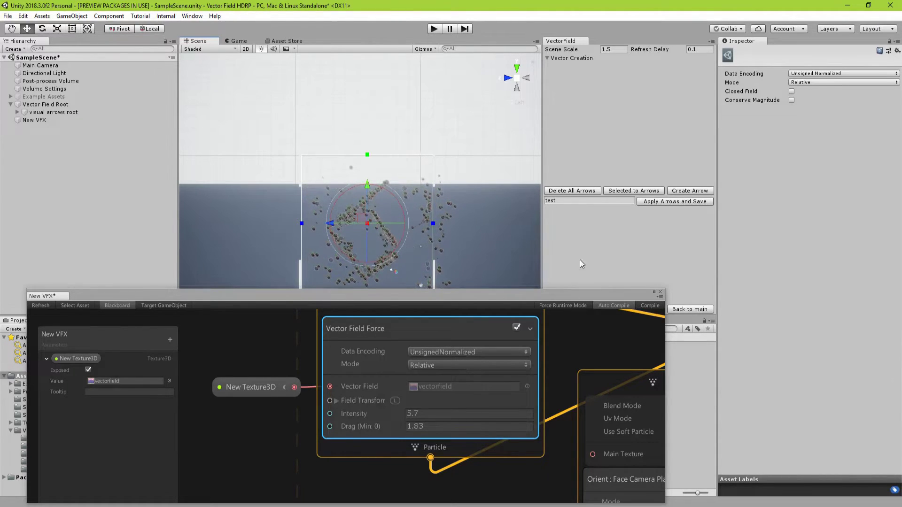
{"action": "left_click", "coordinate": [516, 78]}
{"action": "mouse_move", "coordinate": [460, 154]}
{"action": "left_mouse_down", "text": "alt"}
{"action": "mouse_move", "coordinate": [498, 218]}
{"action": "mouse_move", "coordinate": [570, 223]}
{"action": "mouse_move", "coordinate": [414, 224]}
{"action": "left_mouse_up", "text": "alt"}
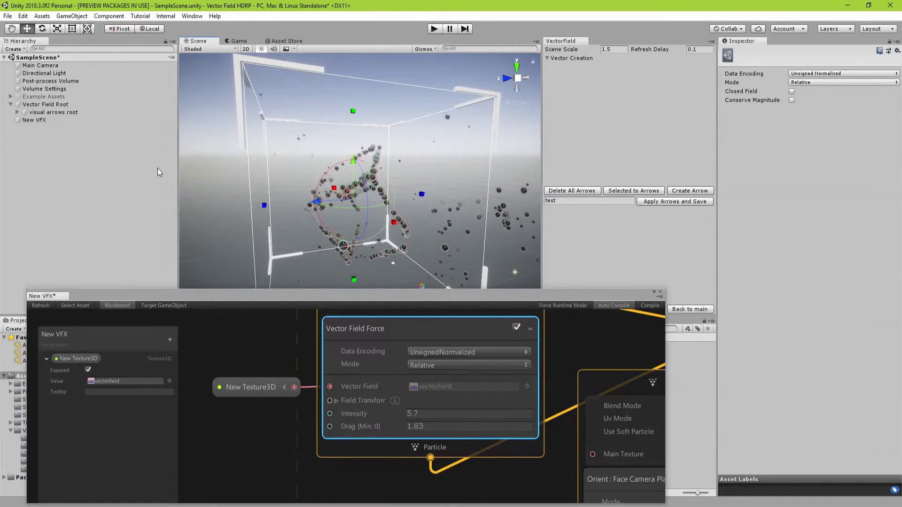
Step: Replace the New VFX object's New Texture3D parameter with the unity logo 2 texture
{"action": "left_click", "coordinate": [55, 120]}
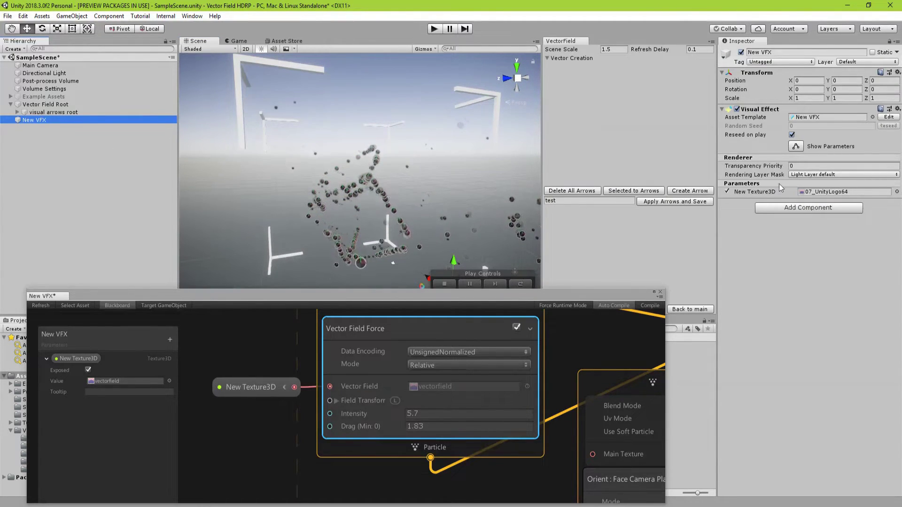
{"action": "left_click", "coordinate": [897, 191]}
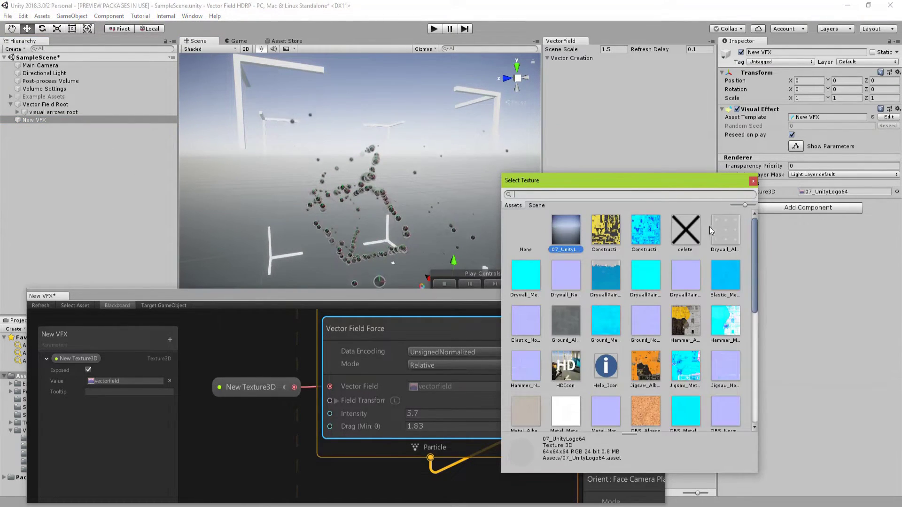
{"action": "scroll", "coordinate": [706, 228], "scroll_direction": "down", "scroll_amount": 4}
{"action": "scroll", "coordinate": [679, 224], "scroll_direction": "down", "scroll_amount": 2}
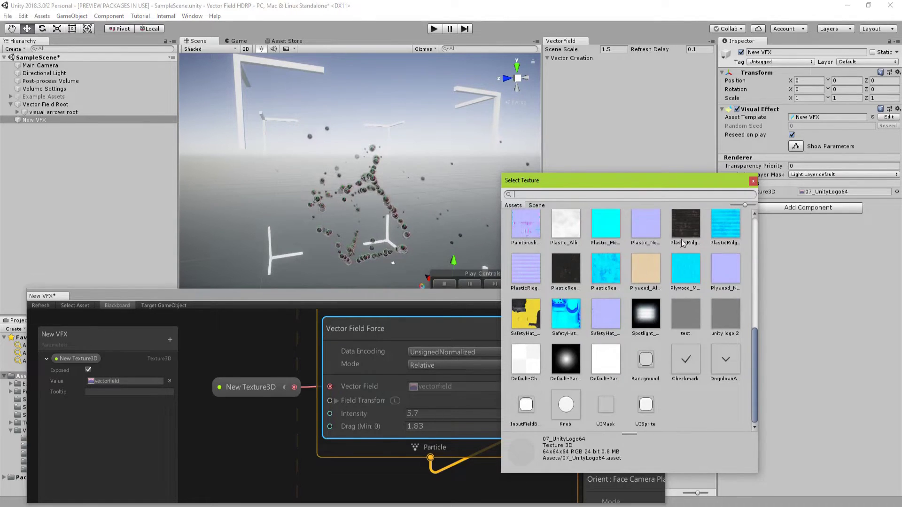
{"action": "left_click", "coordinate": [725, 320]}
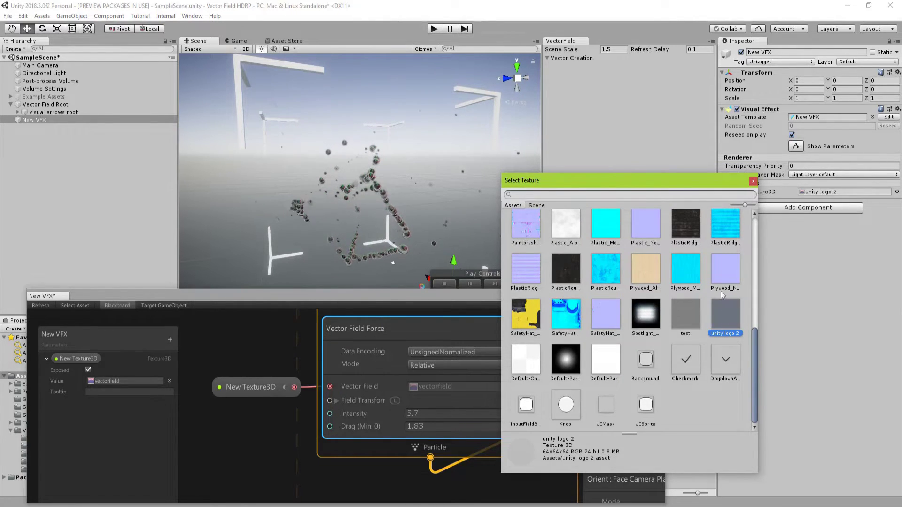
{"action": "left_click", "coordinate": [751, 185]}
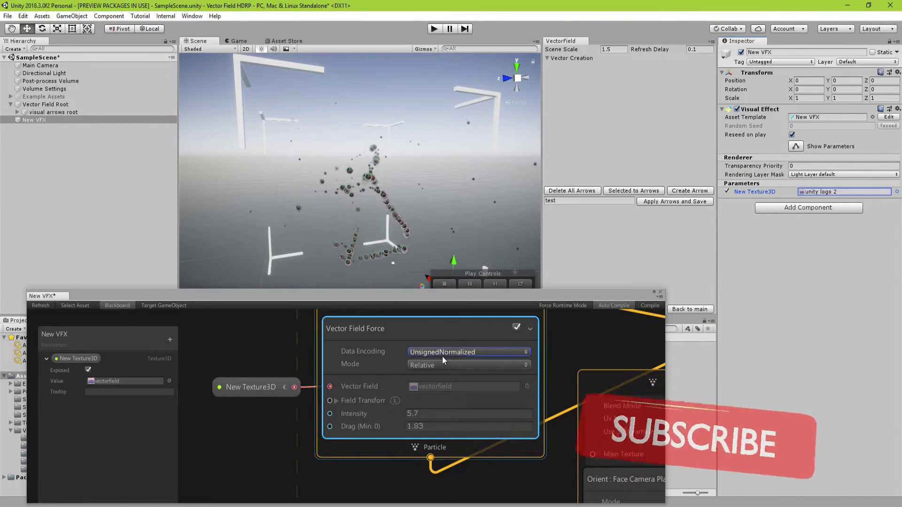
Step: Lower the Vector Field Force block's intensity to 2.61 and its drag to 1.27
{"action": "left_click_drag", "start_coordinate": [377, 410], "coordinate": [351, 427]}
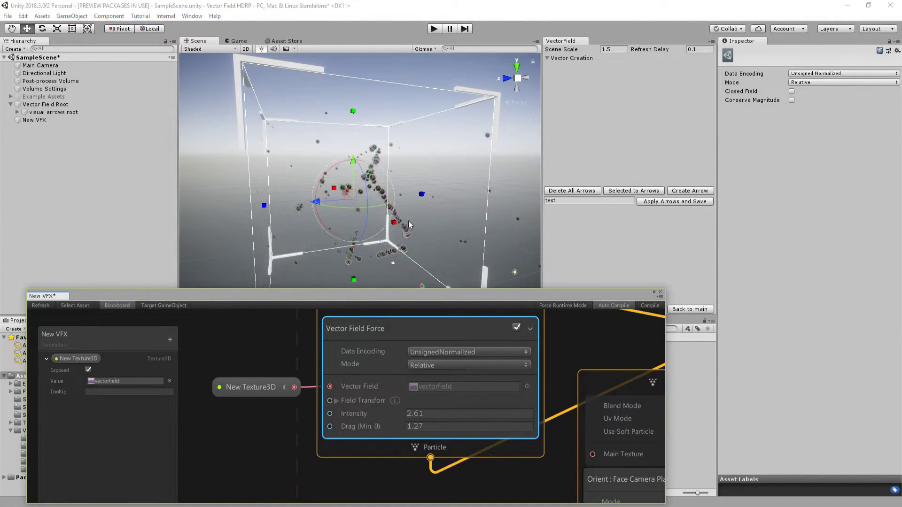
Step: Set the Set Lifetime Random block's maximum to 9 in the Initialize context
{"action": "middle_click_drag", "start_coordinate": [540, 329], "coordinate": [439, 384]}
{"action": "scroll", "coordinate": [439, 384], "scroll_direction": "down", "scroll_amount": 7}
{"action": "left_click", "coordinate": [463, 360]}
{"action": "middle_click_drag", "start_coordinate": [392, 335], "coordinate": [227, 387]}
{"action": "scroll", "coordinate": [342, 362], "scroll_direction": "up", "scroll_amount": 6}
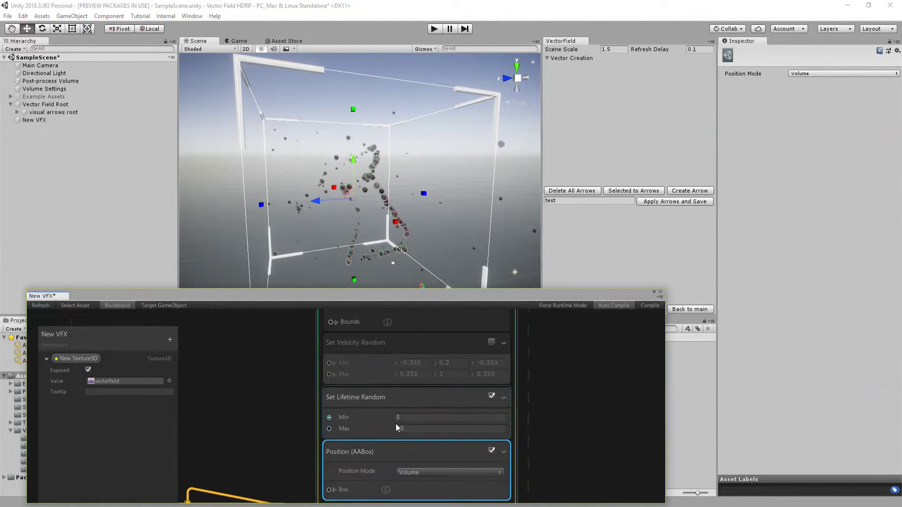
{"action": "left_click", "coordinate": [429, 429]}
{"action": "type", "text": "9"}
{"action": "left_click", "coordinate": [275, 332]}
Step: Raise the Initialize context's capacity for a denser particle cloud and view the resulting shape from another angle
{"action": "middle_click_drag", "start_coordinate": [297, 315], "coordinate": [234, 399]}
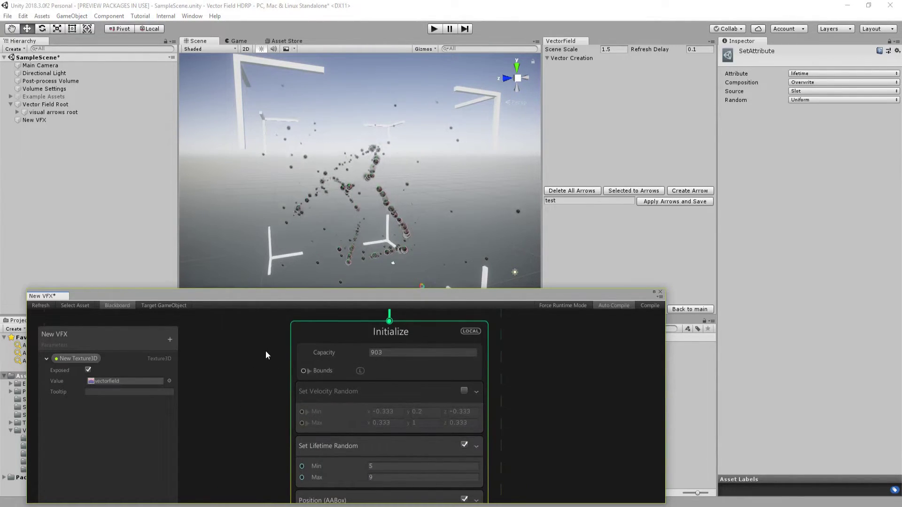
{"action": "scroll", "coordinate": [266, 350], "scroll_direction": "down", "scroll_amount": 2}
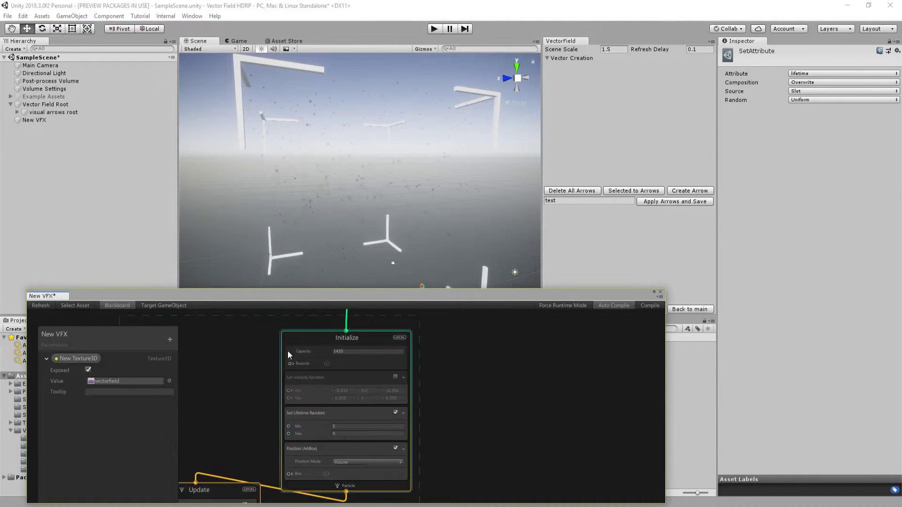
{"action": "mouse_move", "coordinate": [249, 351]}
{"action": "middle_mouse_down"}
{"action": "mouse_move", "coordinate": [244, 386]}
{"action": "mouse_move", "coordinate": [216, 359]}
{"action": "mouse_move", "coordinate": [246, 355]}
{"action": "middle_mouse_up"}
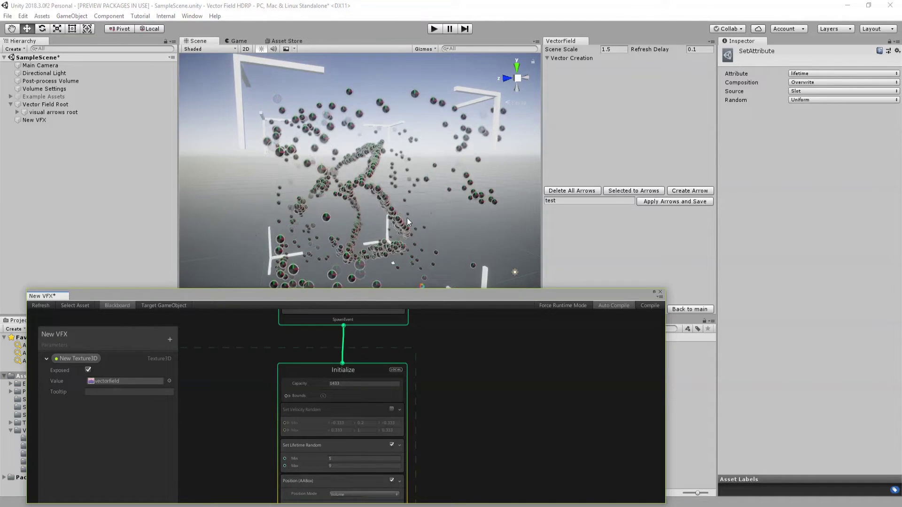
{"action": "middle_click_drag", "start_coordinate": [407, 218], "coordinate": [462, 214]}
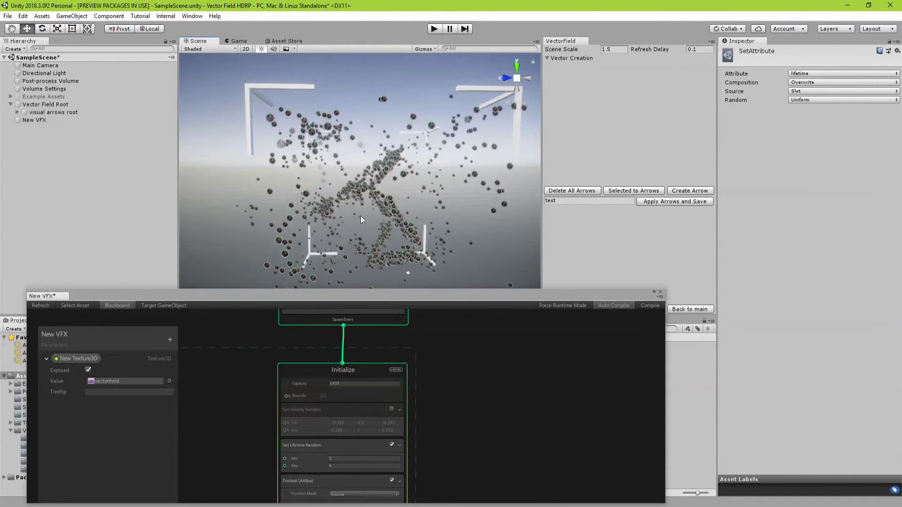
{"action": "middle_click_drag", "start_coordinate": [360, 216], "coordinate": [379, 187]}
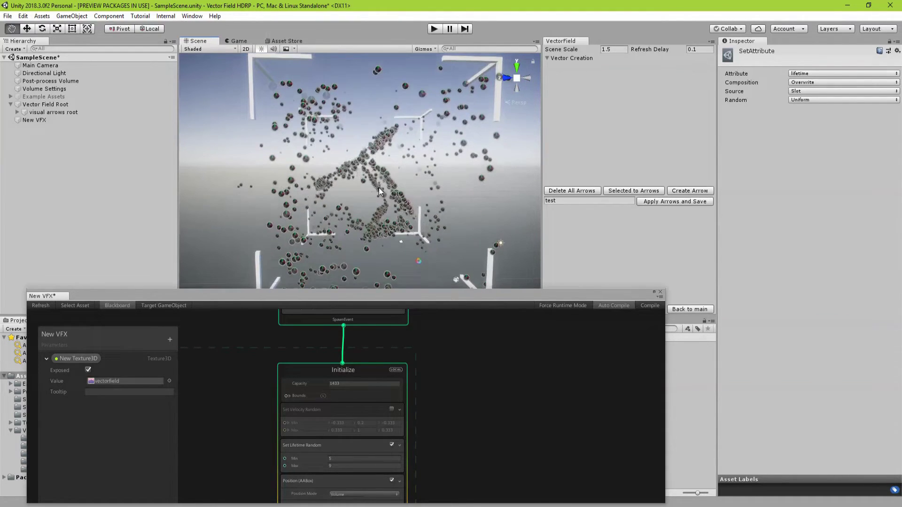
Step: Return to the Vector Field tool's main view, import the unity logo 2 texture, and view its arrows from another angle
{"action": "left_click", "coordinate": [689, 310]}
{"action": "left_click", "coordinate": [705, 140]}
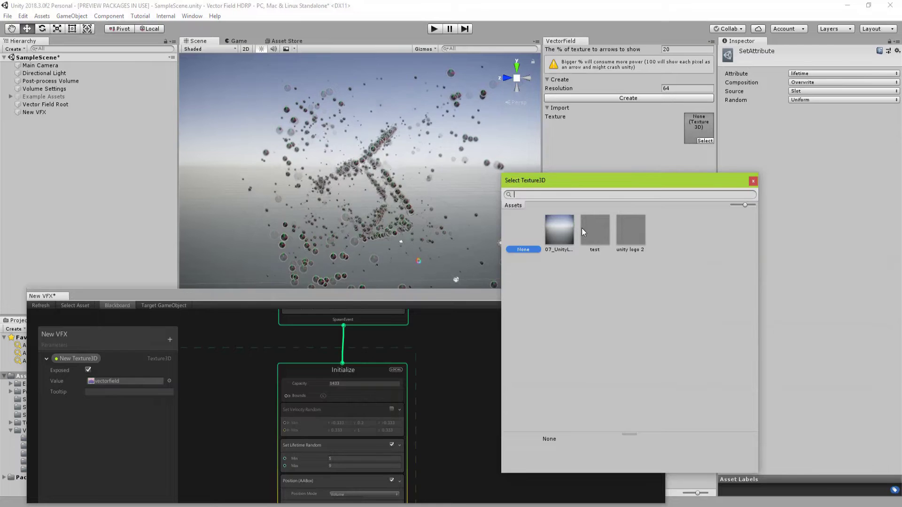
{"action": "left_click", "coordinate": [620, 230]}
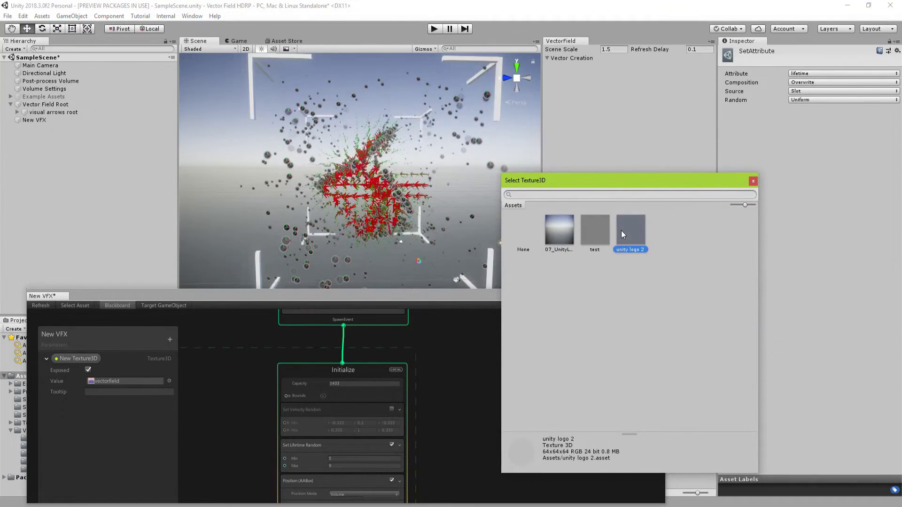
{"action": "left_click", "coordinate": [754, 181]}
{"action": "left_click_drag", "start_coordinate": [467, 203], "coordinate": [409, 216], "text": "alt"}
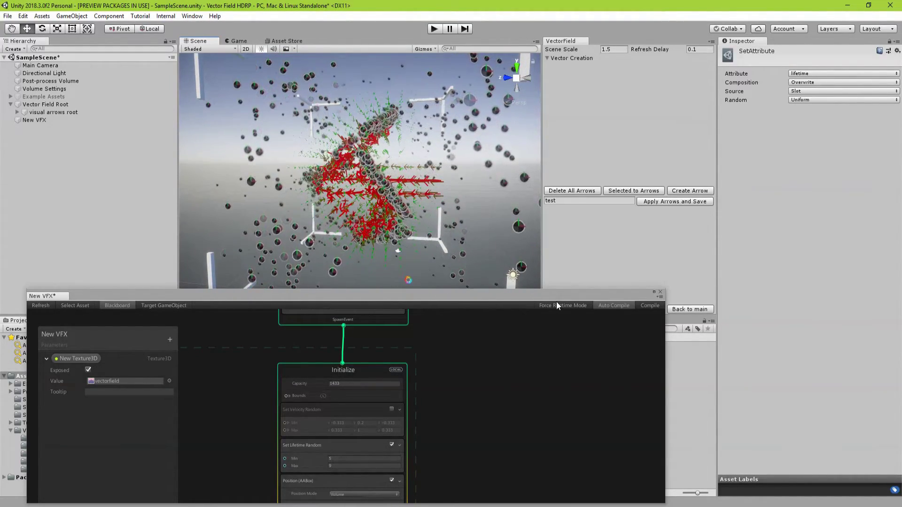
Step: Assign the test texture to the New VFX object's New Texture3D parameter
{"action": "left_click", "coordinate": [44, 121]}
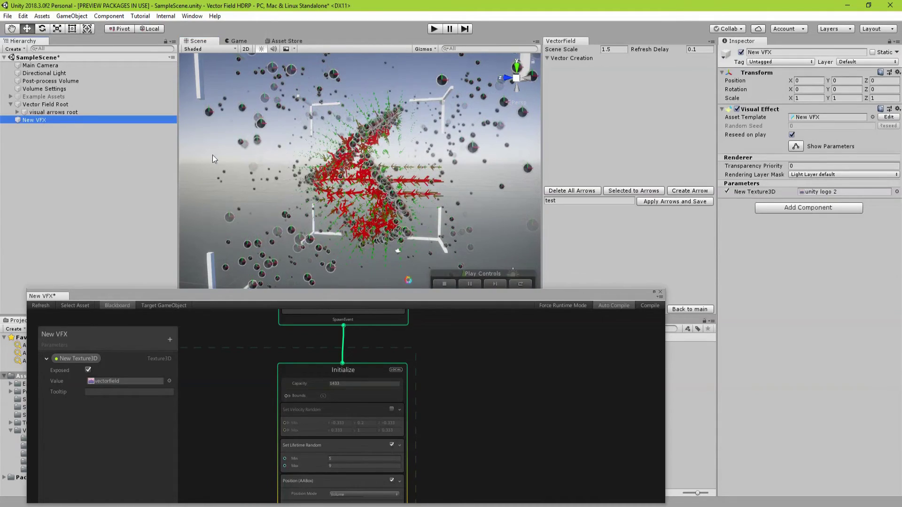
{"action": "left_click", "coordinate": [896, 192]}
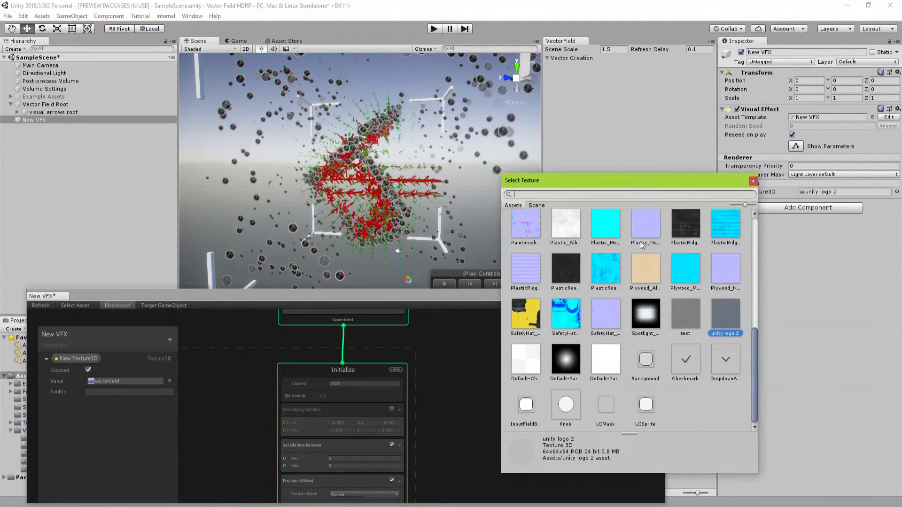
{"action": "type", "text": "tes"}
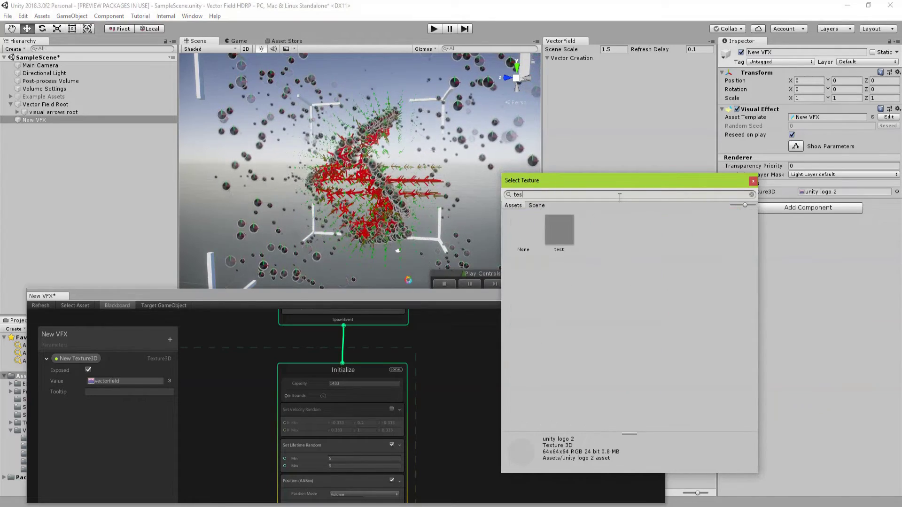
{"action": "left_click", "coordinate": [567, 222]}
{"action": "left_click", "coordinate": [753, 181]}
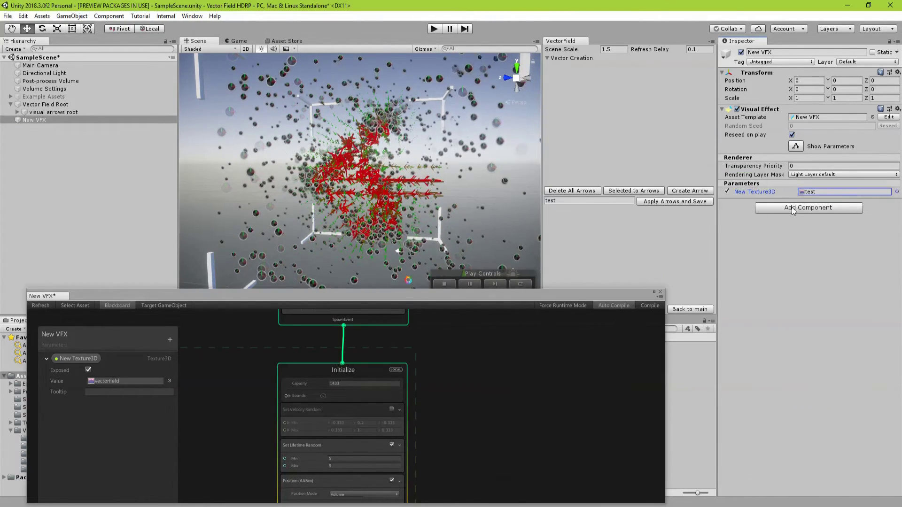
Step: Import the test texture into the Vector Field tool so its arrows replace the unity logo 2 arrows
{"action": "left_click", "coordinate": [675, 201]}
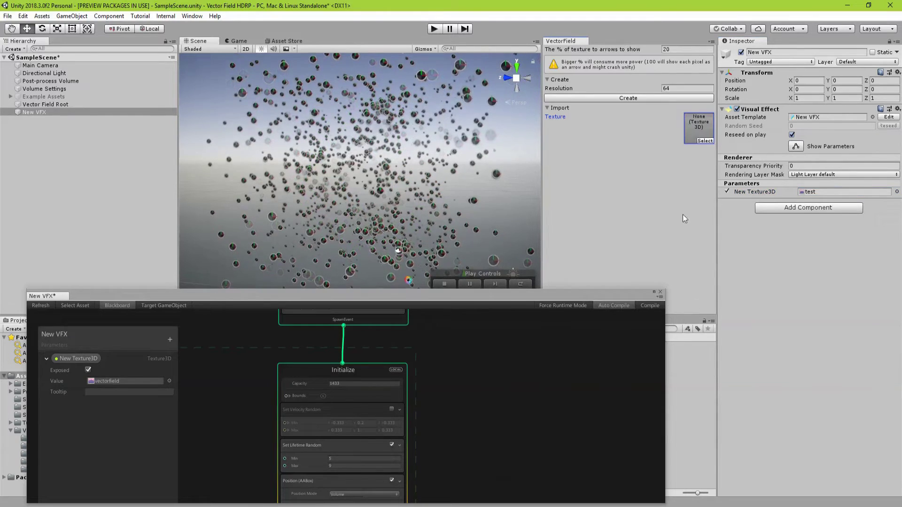
{"action": "left_click", "coordinate": [707, 141]}
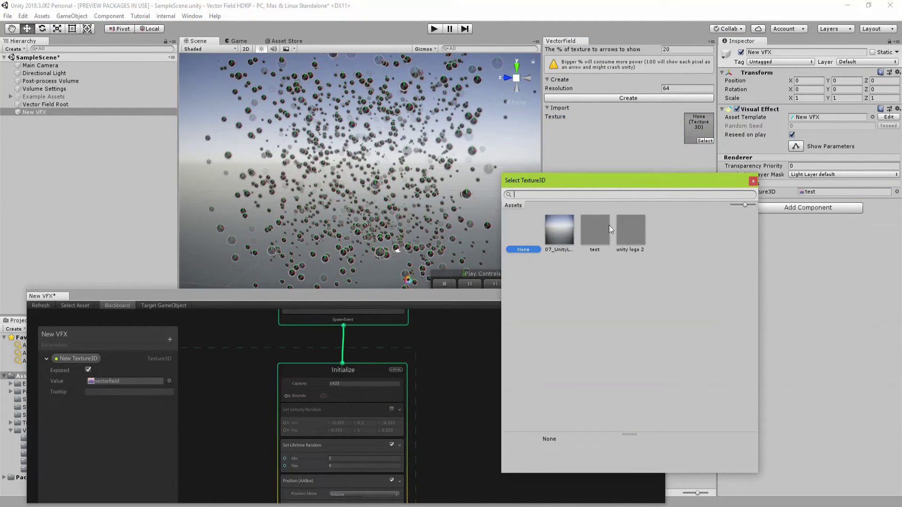
{"action": "left_click", "coordinate": [594, 231]}
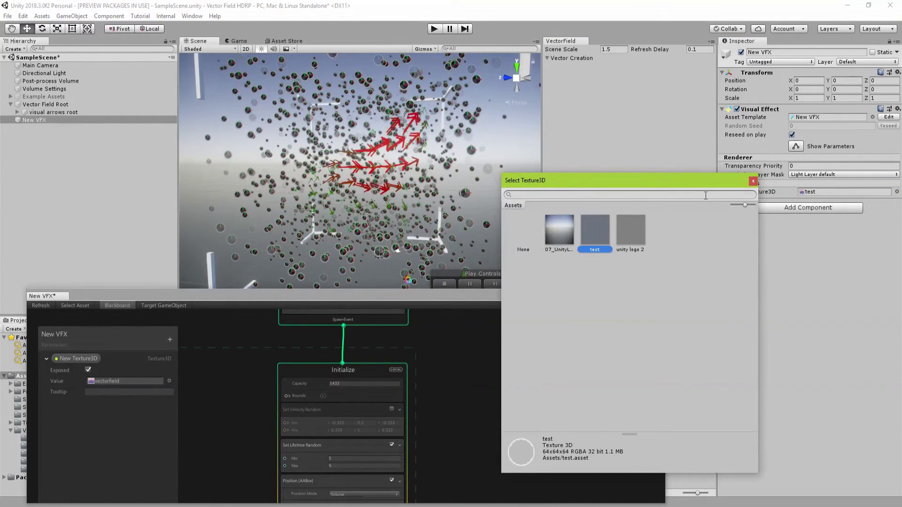
{"action": "left_click", "coordinate": [753, 181]}
{"action": "left_click_drag", "start_coordinate": [452, 181], "coordinate": [465, 208], "text": "alt"}
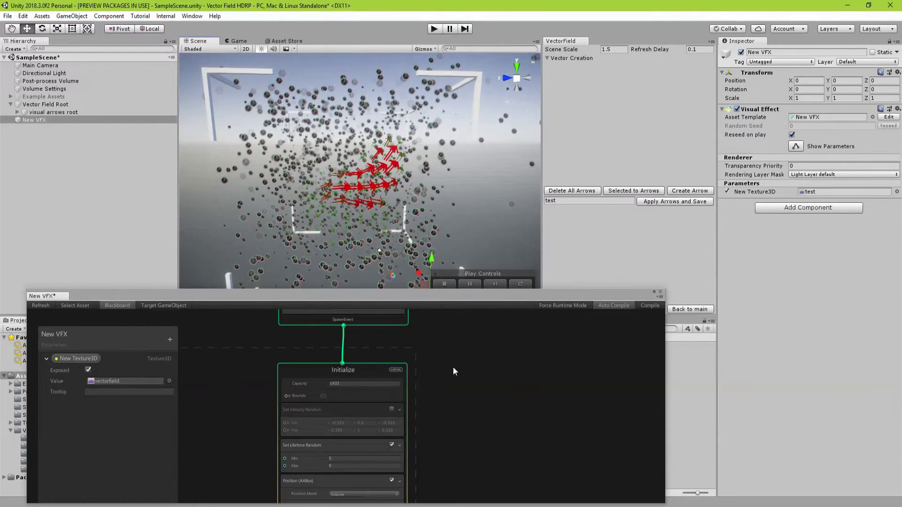
Step: Set the Vector Field Force block's intensity to 1.72 and its drag to 1.46
{"action": "middle_click_drag", "start_coordinate": [470, 413], "coordinate": [560, 328]}
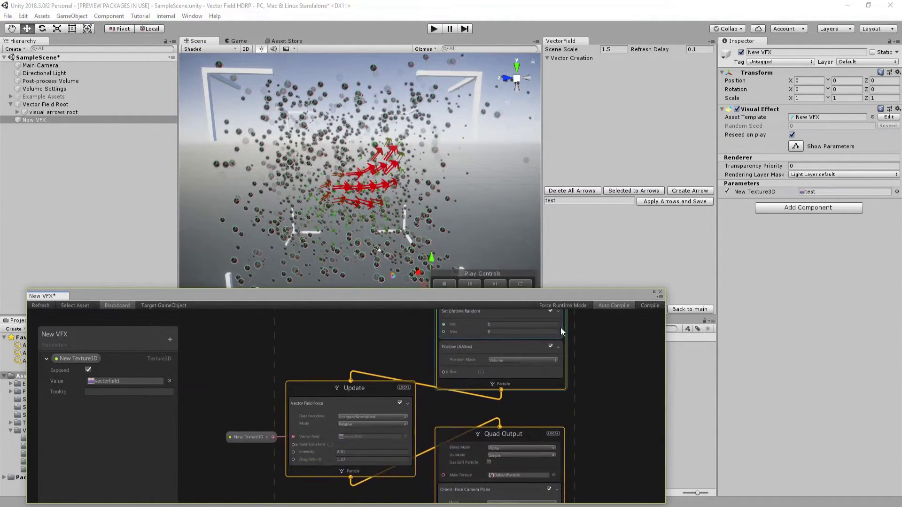
{"action": "scroll", "coordinate": [364, 423], "scroll_direction": "up", "scroll_amount": 3}
{"action": "scroll", "coordinate": [383, 364], "scroll_direction": "up", "scroll_amount": 2}
{"action": "left_click_drag", "start_coordinate": [377, 413], "coordinate": [354, 413]}
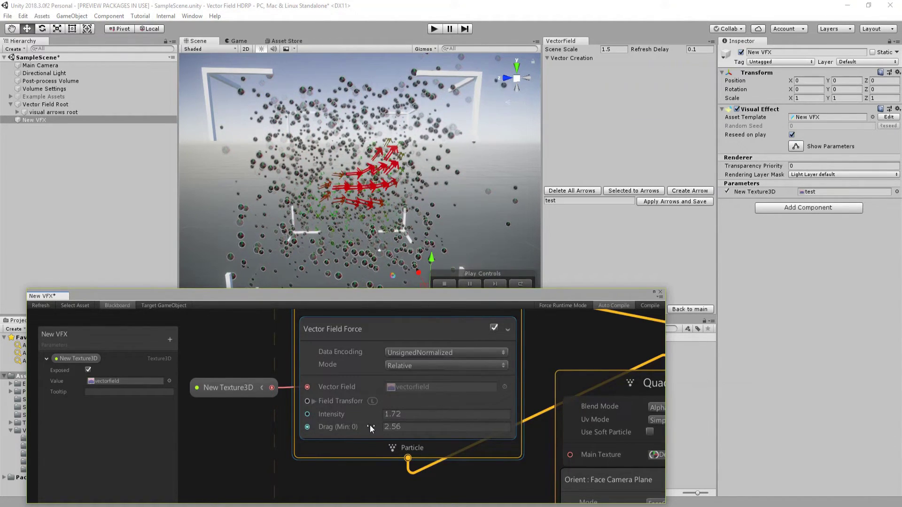
{"action": "left_click_drag", "start_coordinate": [371, 426], "coordinate": [349, 418]}
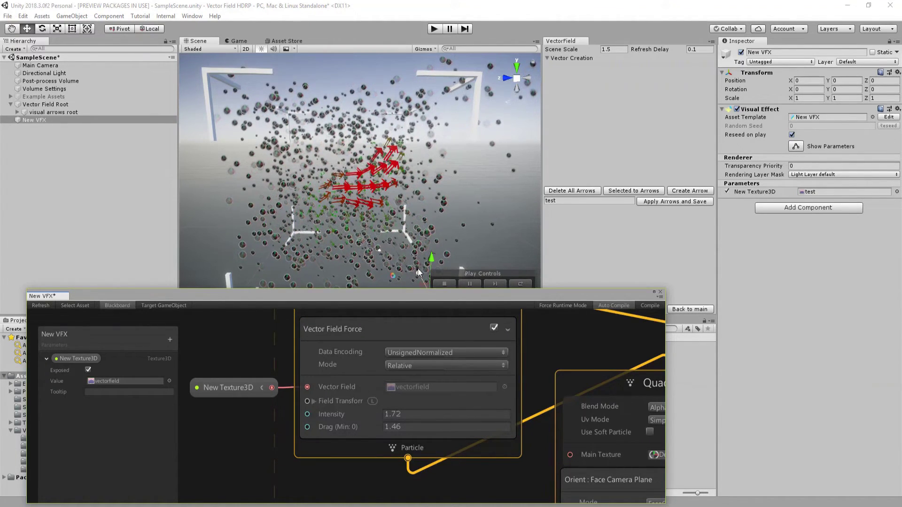
Step: Examine the Vector Field Force block's Data Encoding and Mode options, and close the VFX graph window
{"action": "left_click", "coordinate": [404, 351]}
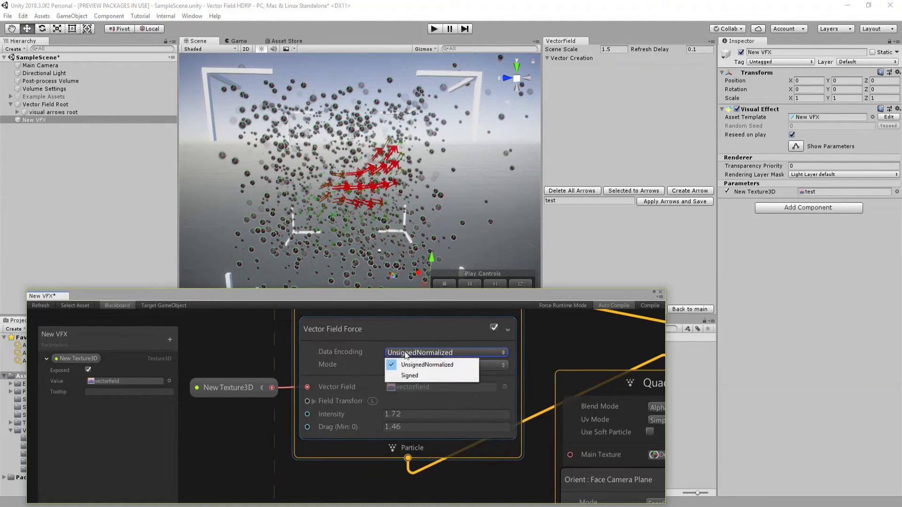
{"action": "left_click", "coordinate": [359, 347]}
{"action": "left_click", "coordinate": [395, 365]}
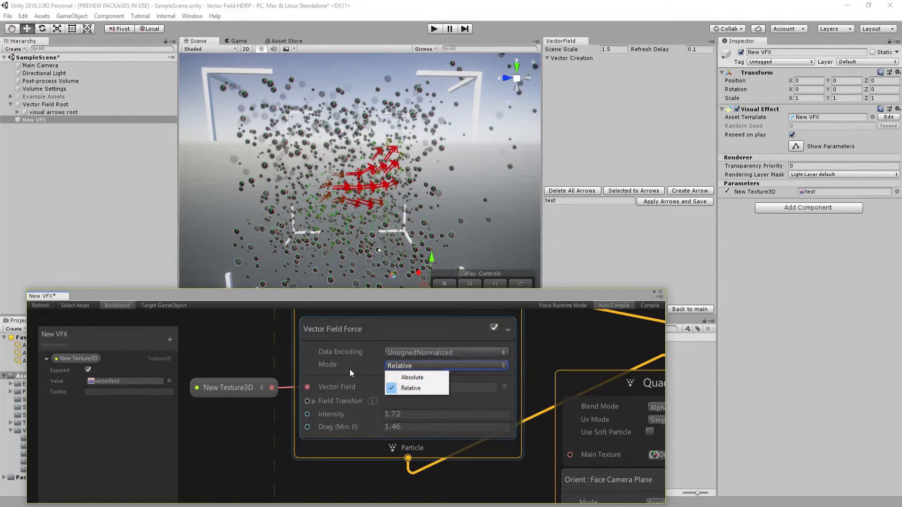
{"action": "left_click", "coordinate": [320, 366]}
{"action": "scroll", "coordinate": [330, 357], "scroll_direction": "down", "scroll_amount": 4}
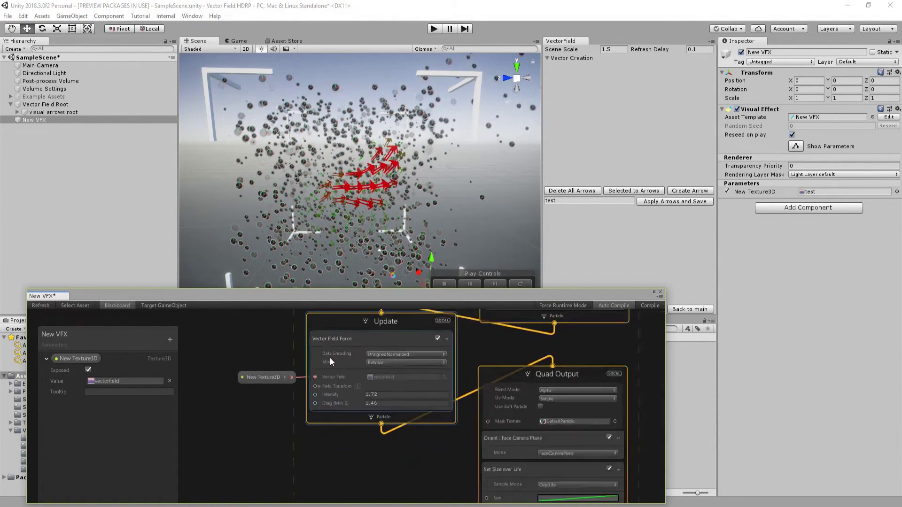
{"action": "middle_click_drag", "start_coordinate": [356, 411], "coordinate": [325, 417]}
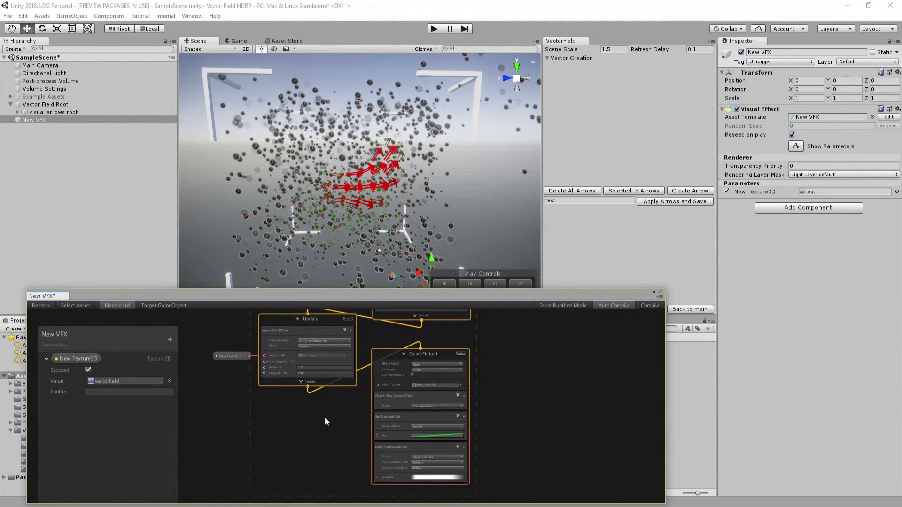
{"action": "left_click", "coordinate": [660, 293]}
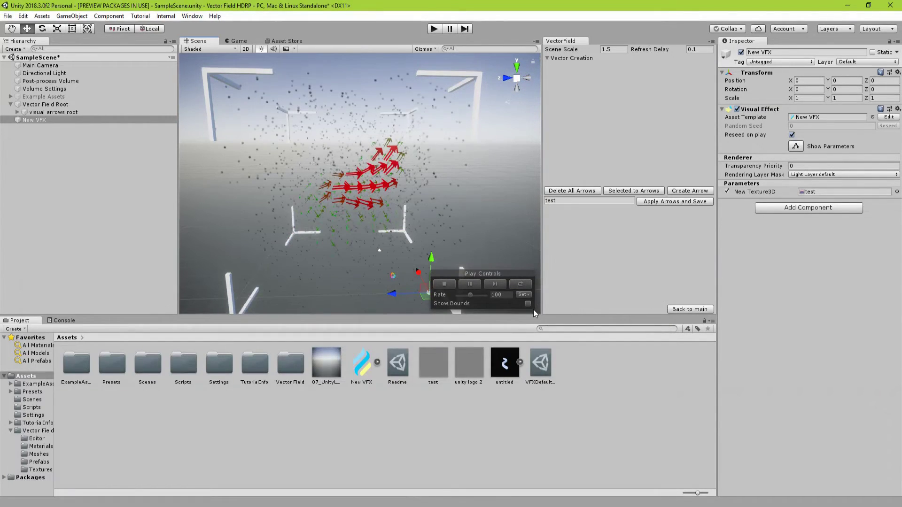
Step: Add a Particle System Force Field to the scene and set its shape to Box
{"action": "right_click", "coordinate": [103, 176]}
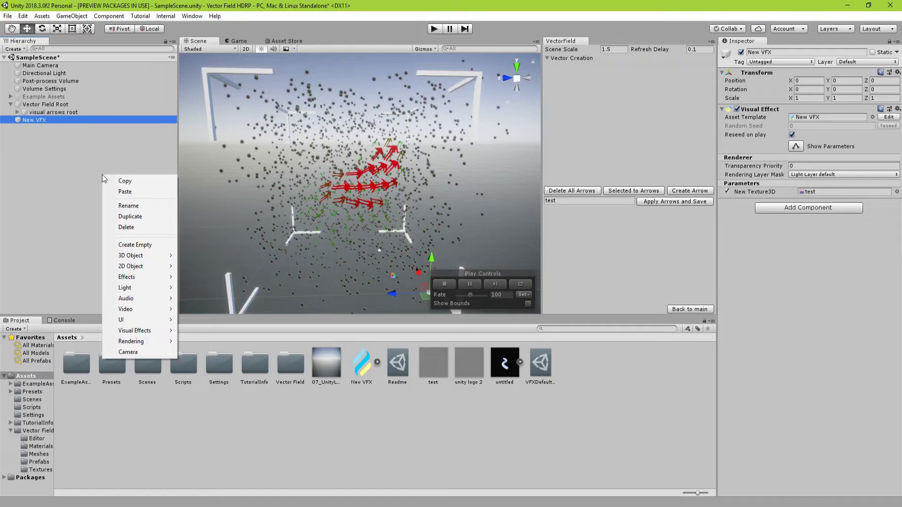
{"action": "mouse_move", "coordinate": [147, 280]}
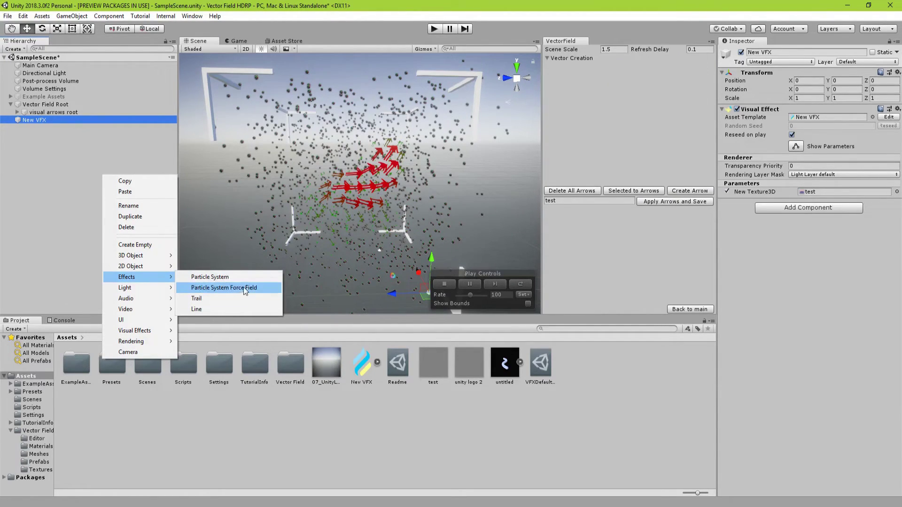
{"action": "left_click", "coordinate": [221, 287]}
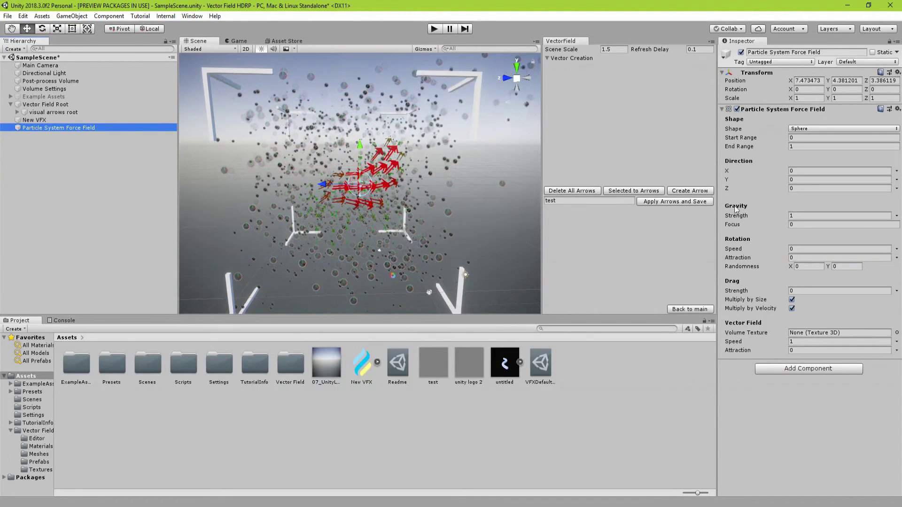
{"action": "left_click", "coordinate": [798, 131]}
{"action": "left_click", "coordinate": [809, 172]}
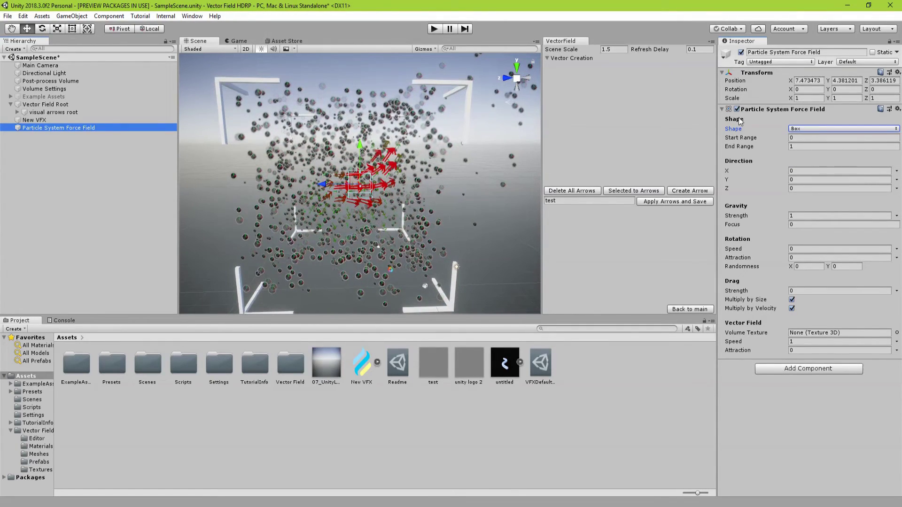
Step: Delete the Particle System Force Field from the scene
{"action": "left_click", "coordinate": [85, 128]}
{"action": "key", "text": "Delete"}
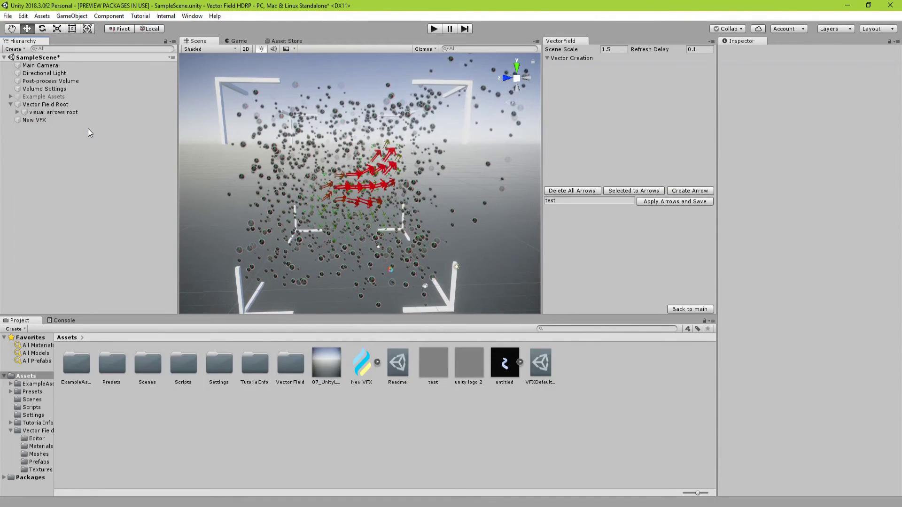